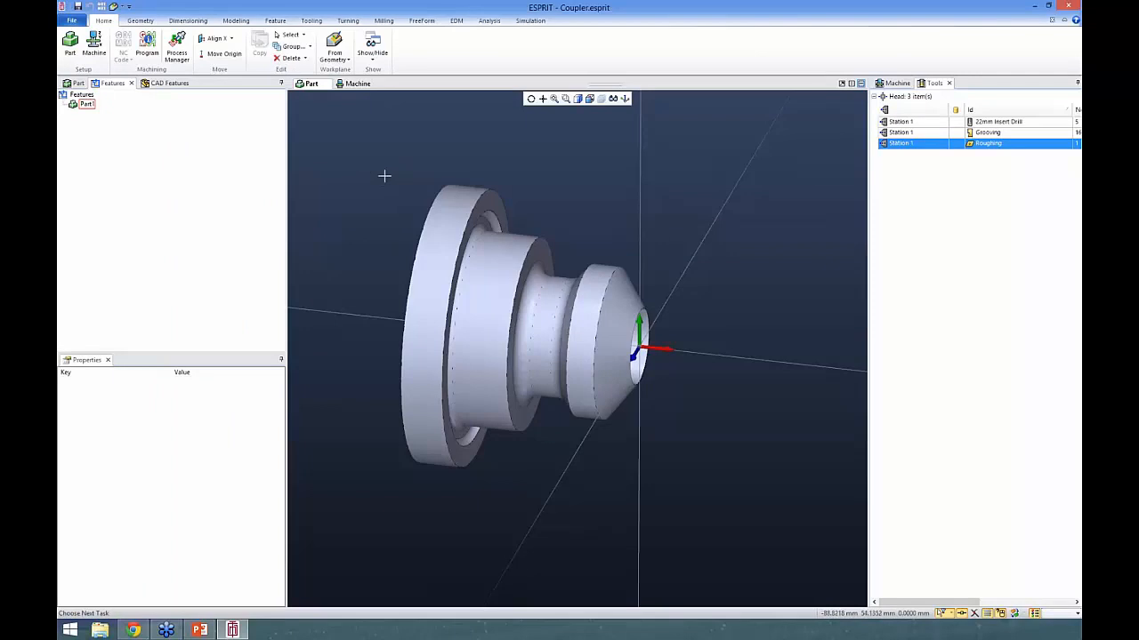
- Start Turning Features recognition on the whole coupler solid, using the X-axis as the turning axis
middle_click_drag(388, 218, 394, 223)
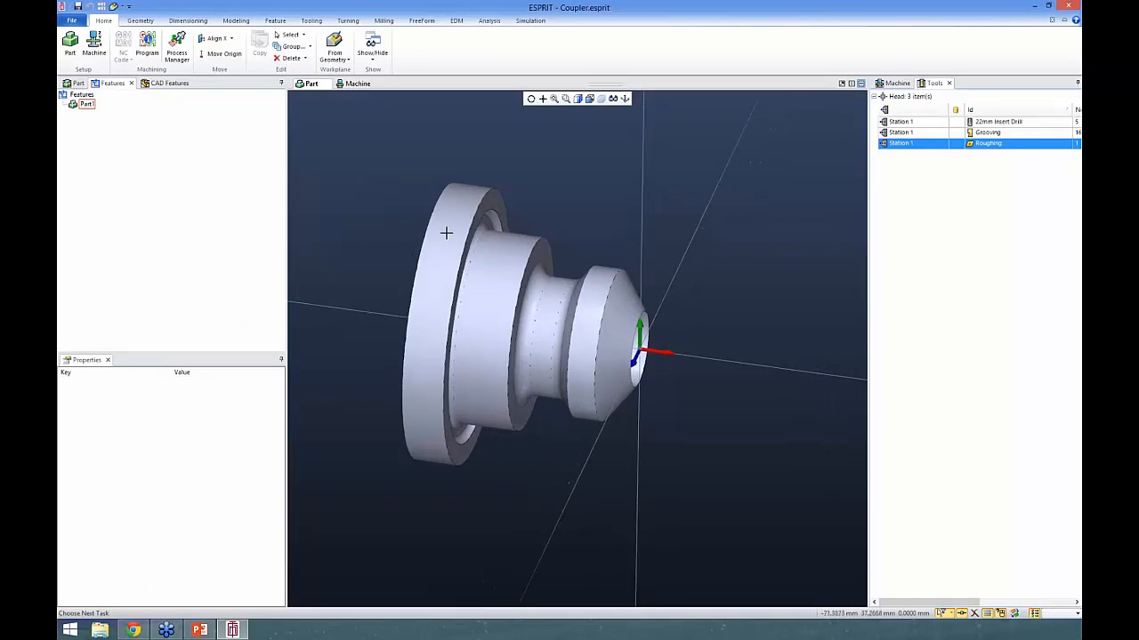
left_click(278, 20)
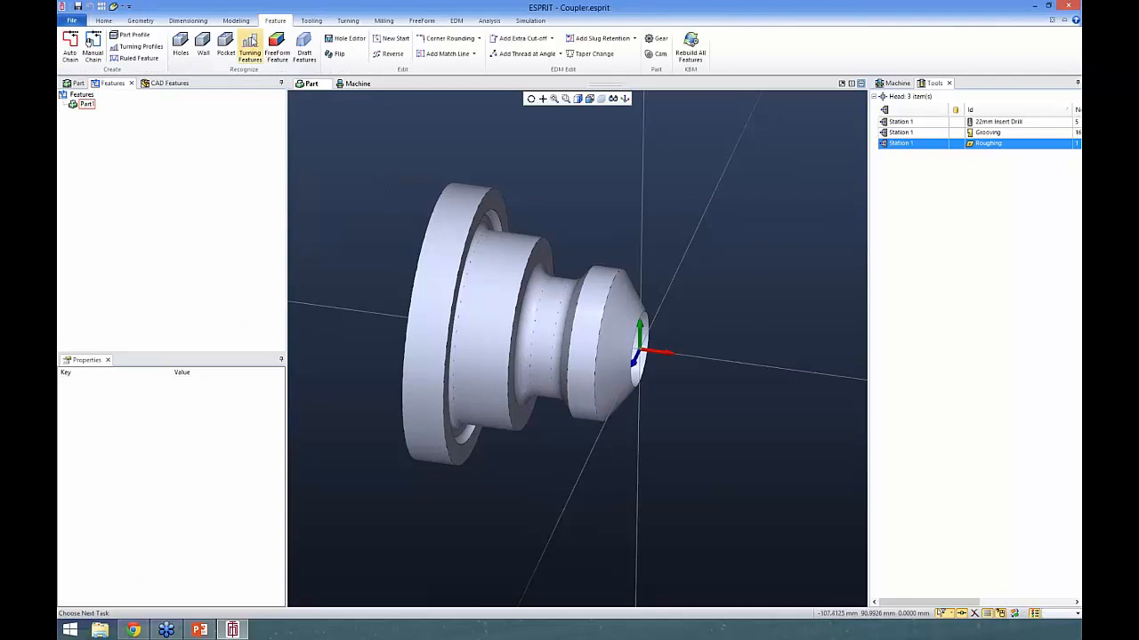
left_click(445, 259)
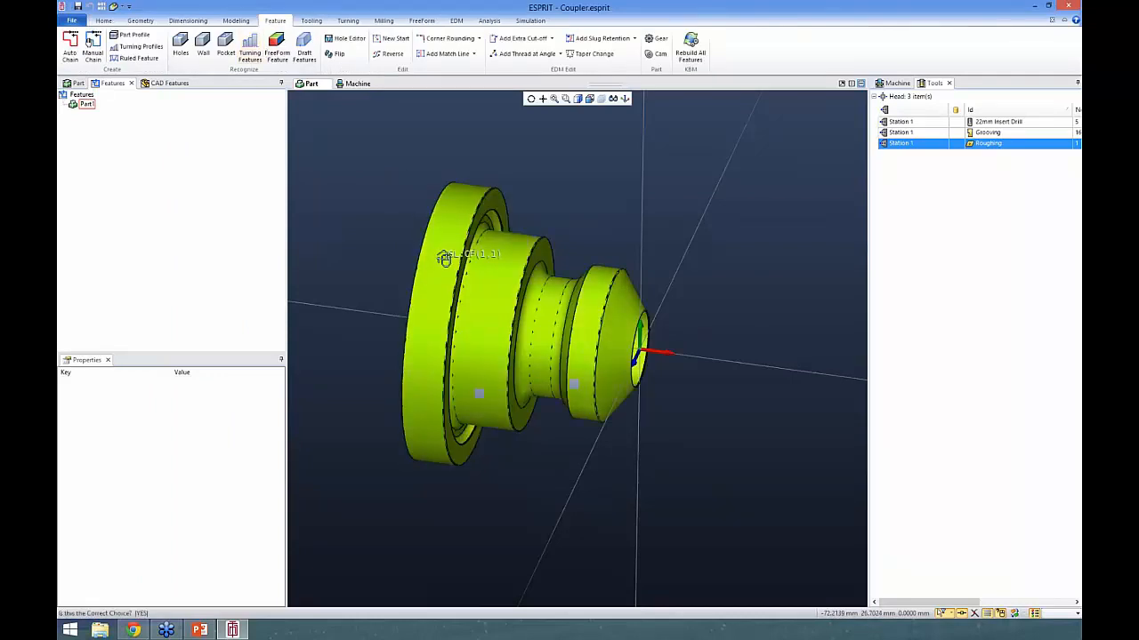
left_click(445, 259)
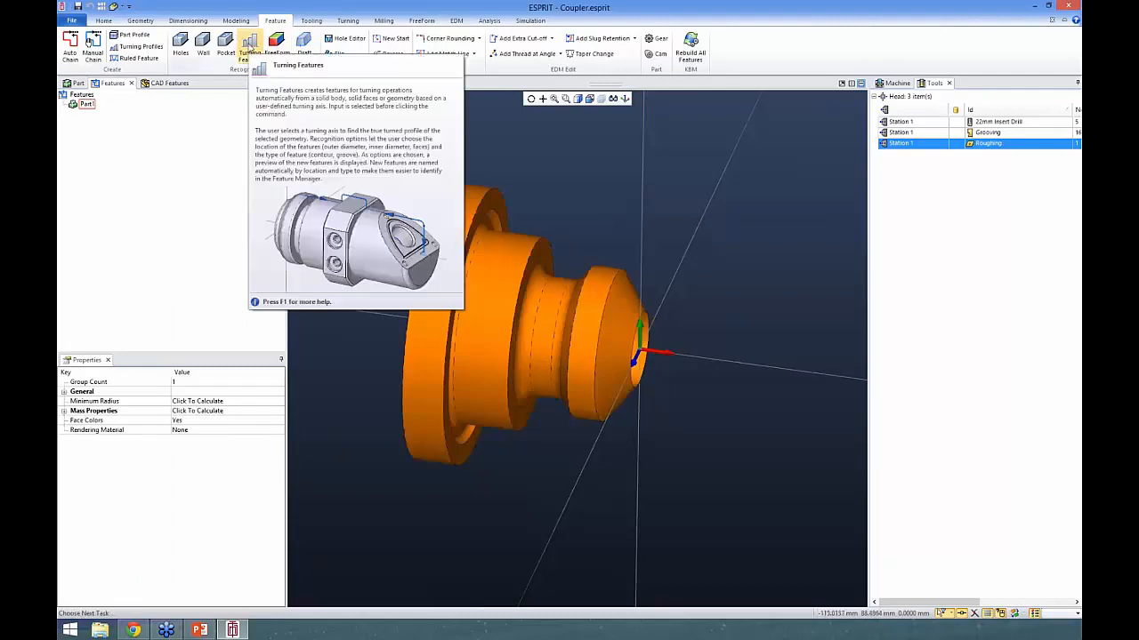
left_click(251, 46)
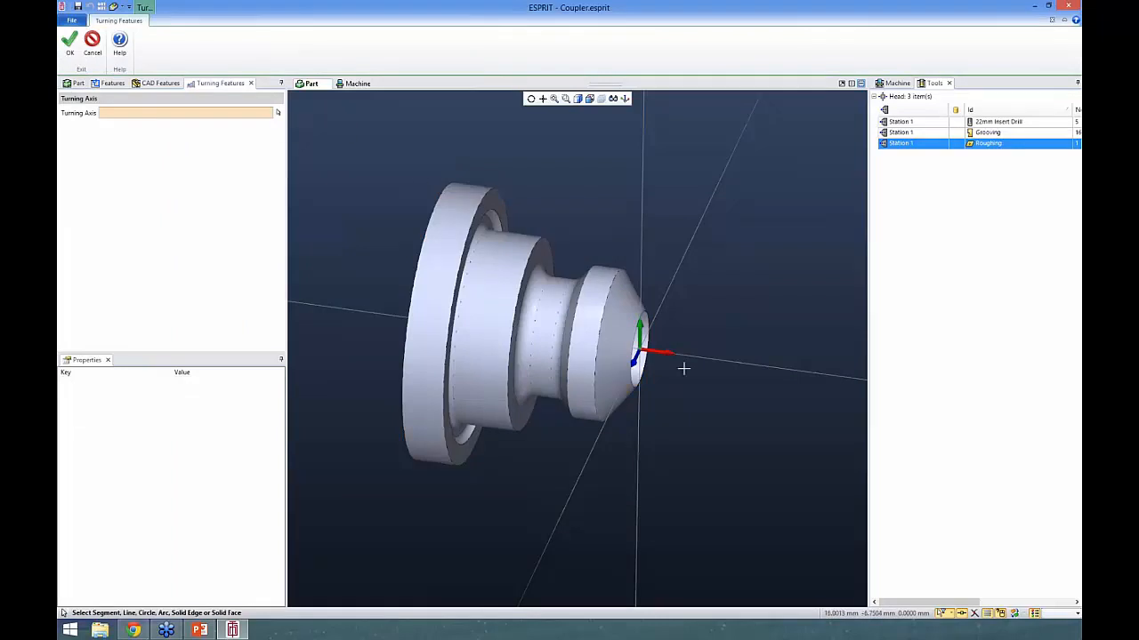
left_click(707, 357)
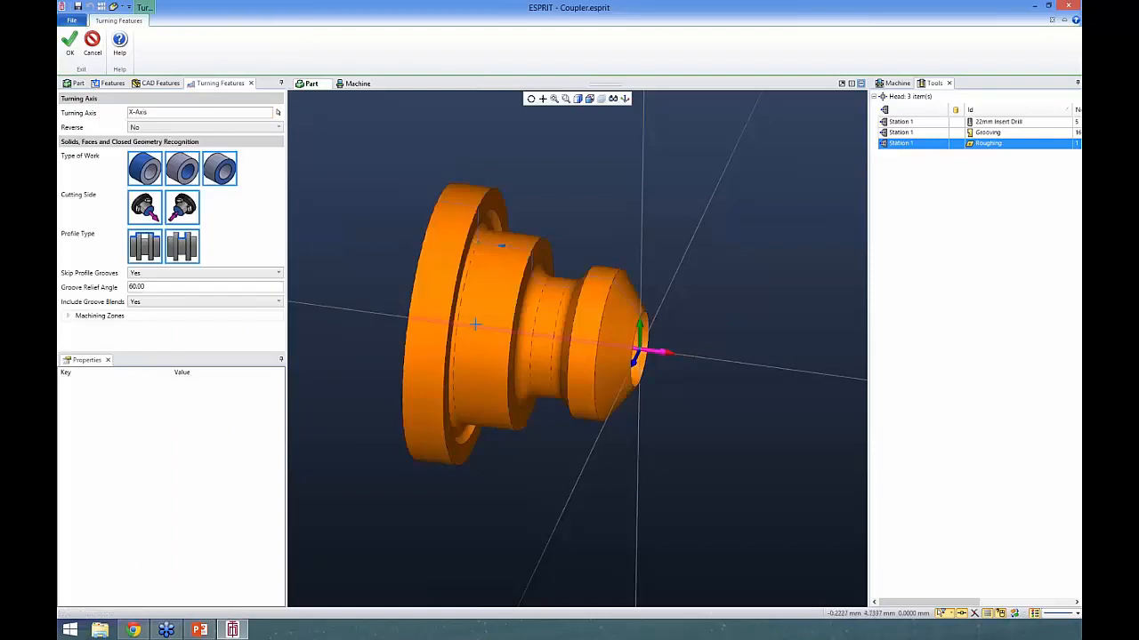
- Examine each recognised turning feature on the model, from the front OD contour to the front face groove
left_click(114, 84)
left_click(117, 114)
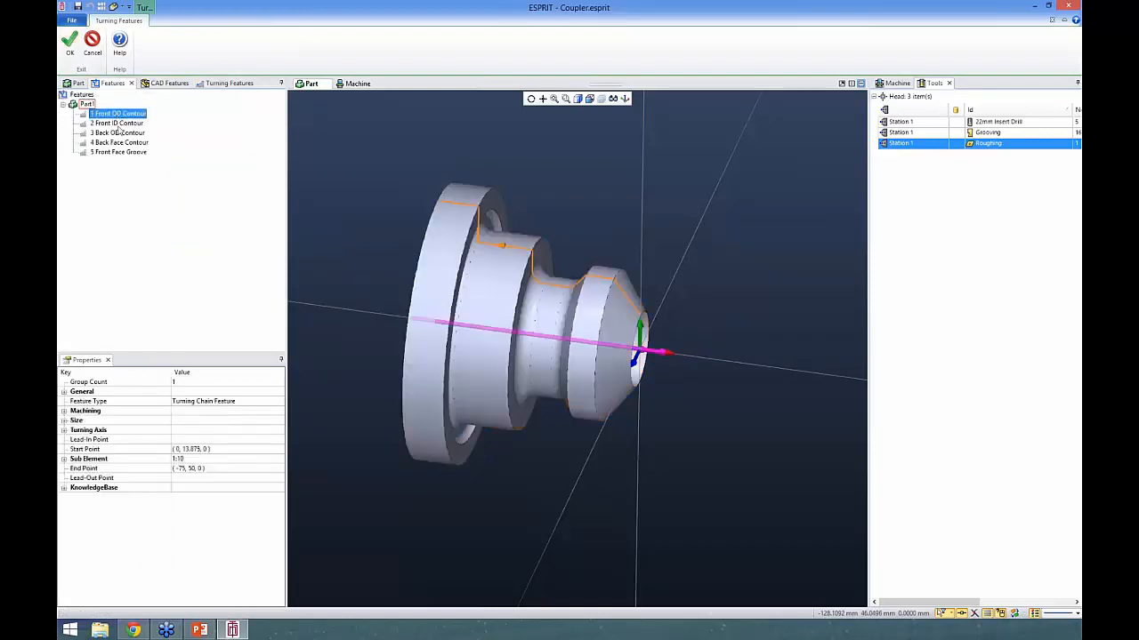
left_click(117, 126)
left_click(118, 134)
left_click(119, 143)
left_click(118, 153)
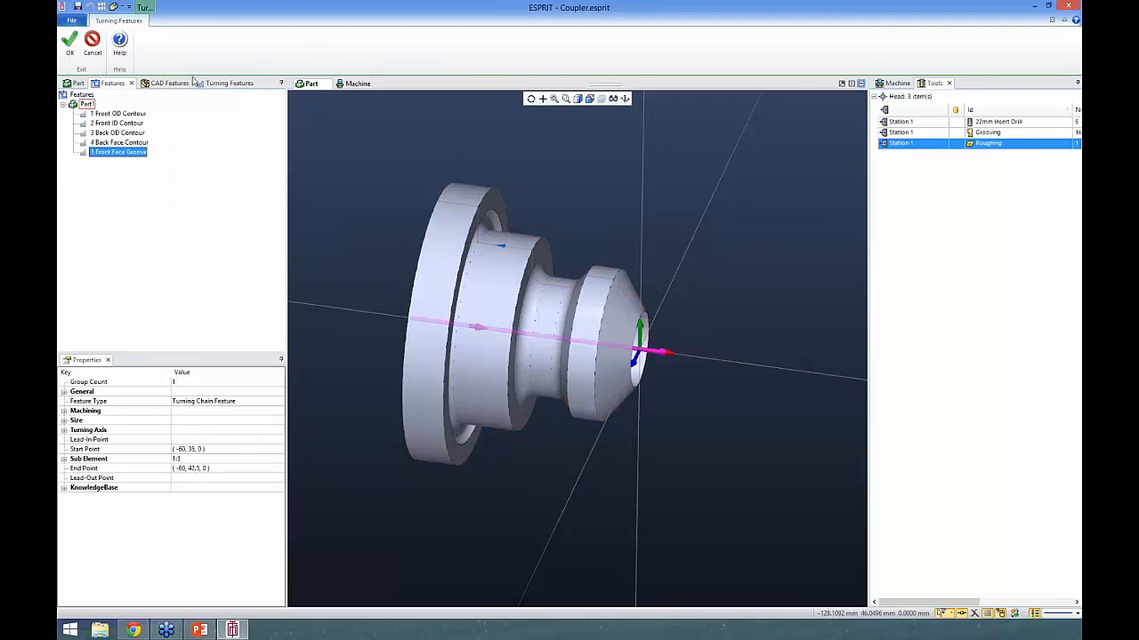
- Exclude inner-diameter (ID) work from the turning feature recognition
left_click(226, 84)
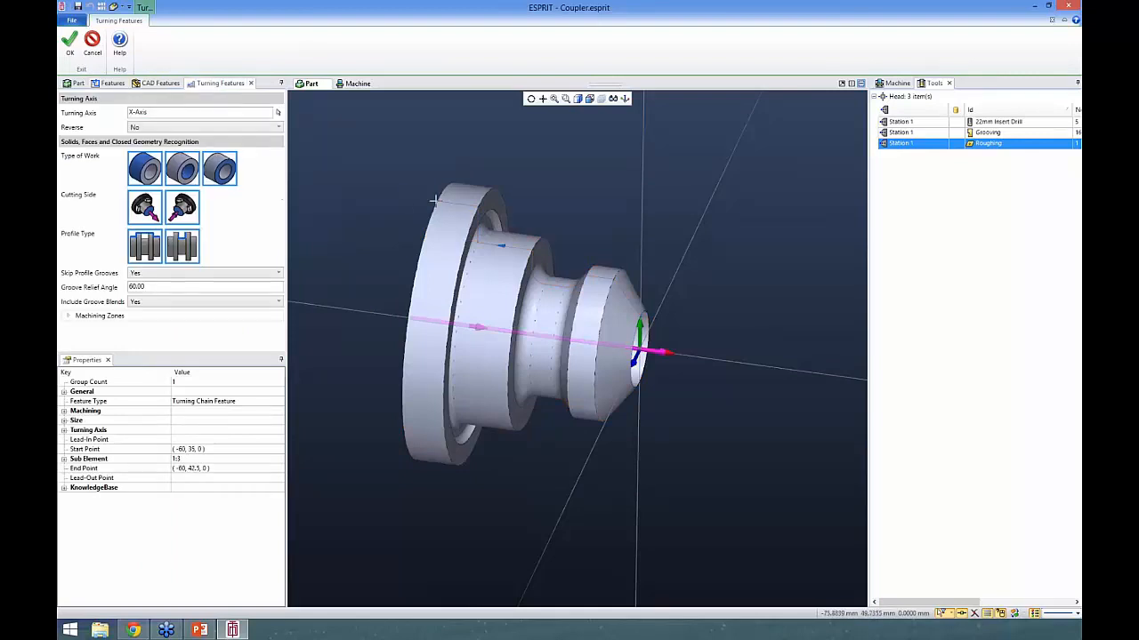
middle_click_drag(401, 208, 509, 294)
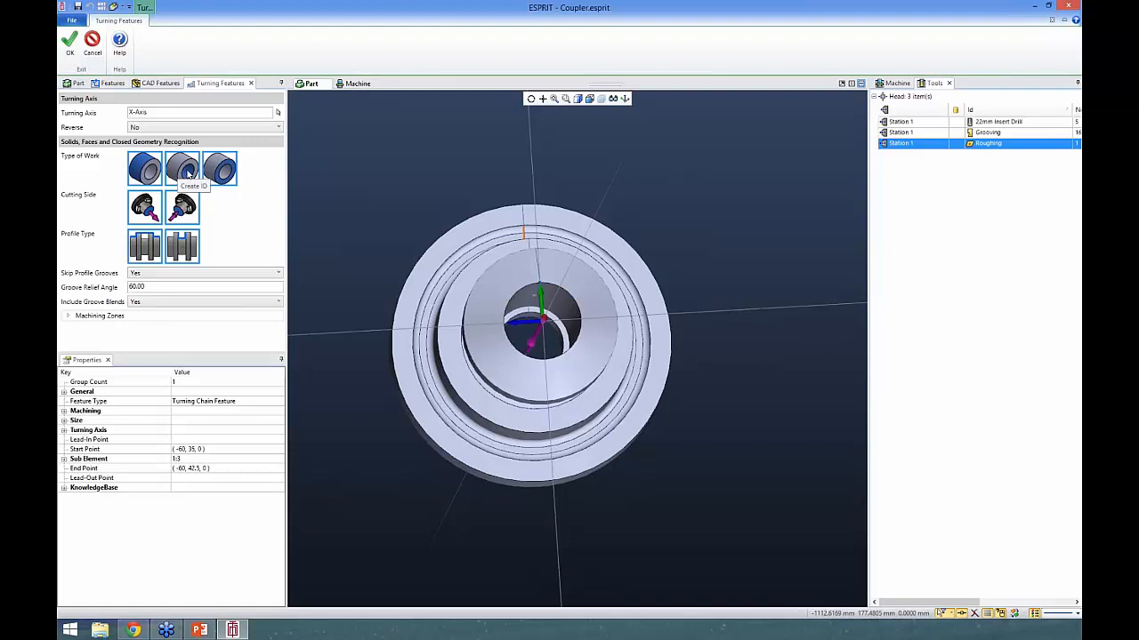
middle_click_drag(445, 205, 534, 218)
- Inspect the front OD, back OD, back face and front face groove features from the front and back of the part
left_click(112, 83)
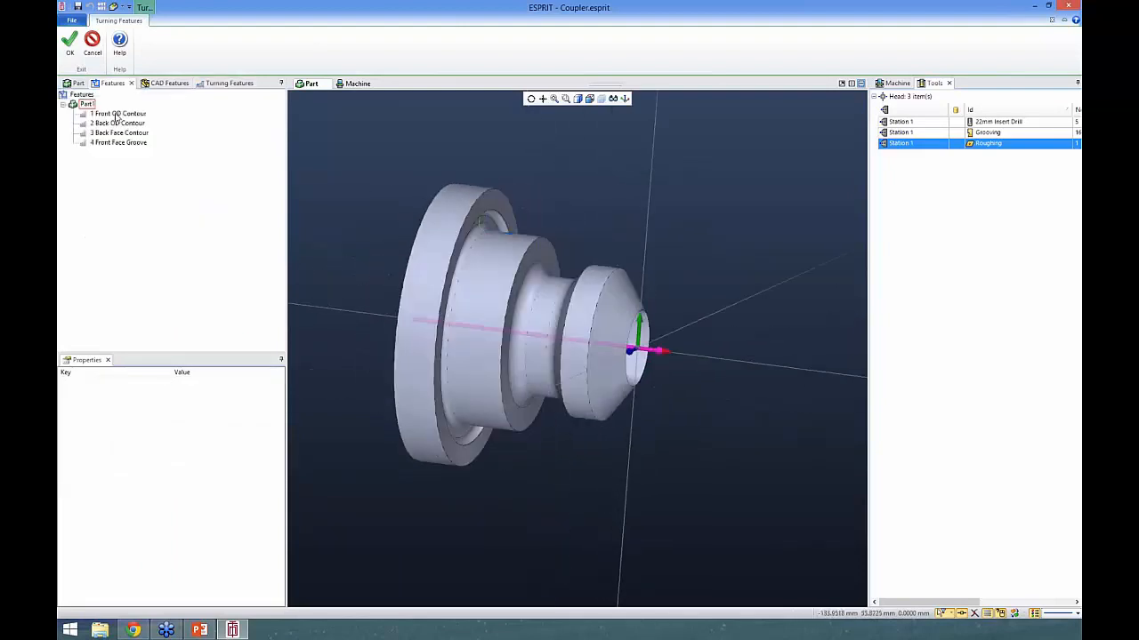
left_click(116, 116)
middle_click_drag(403, 180, 425, 189)
left_click(131, 125)
middle_click_drag(331, 183, 347, 192)
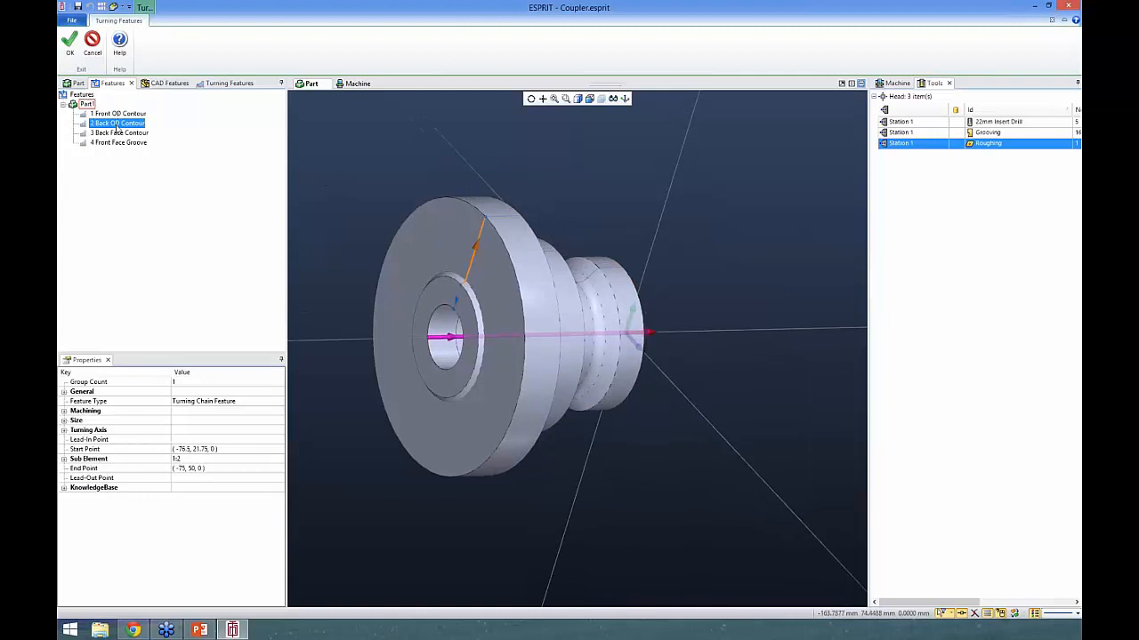
left_click(123, 133)
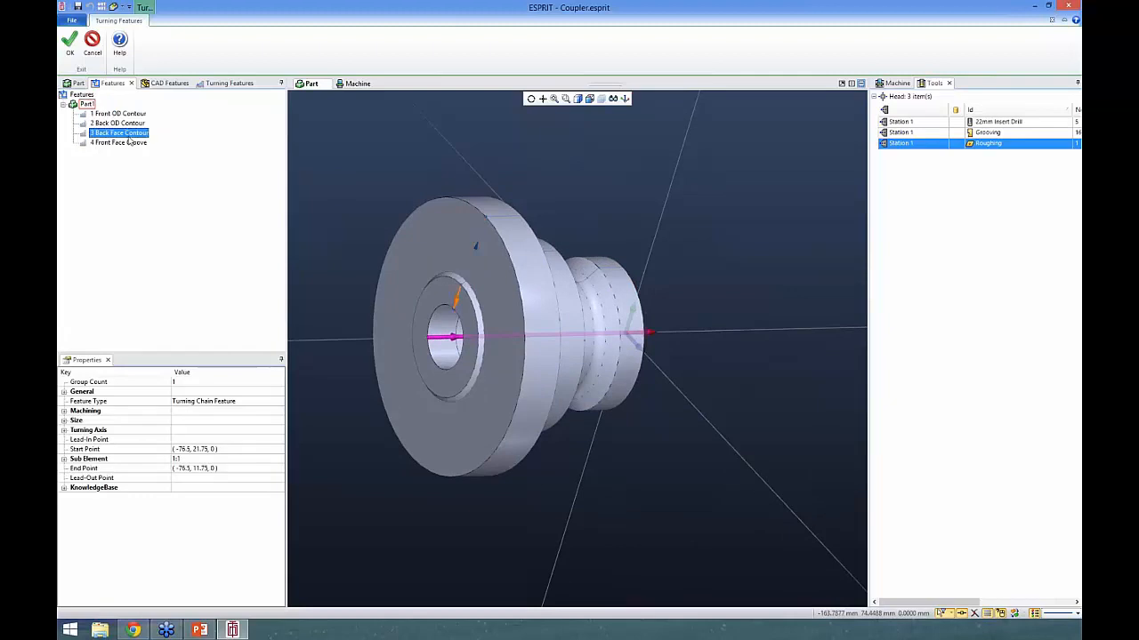
left_click(126, 145)
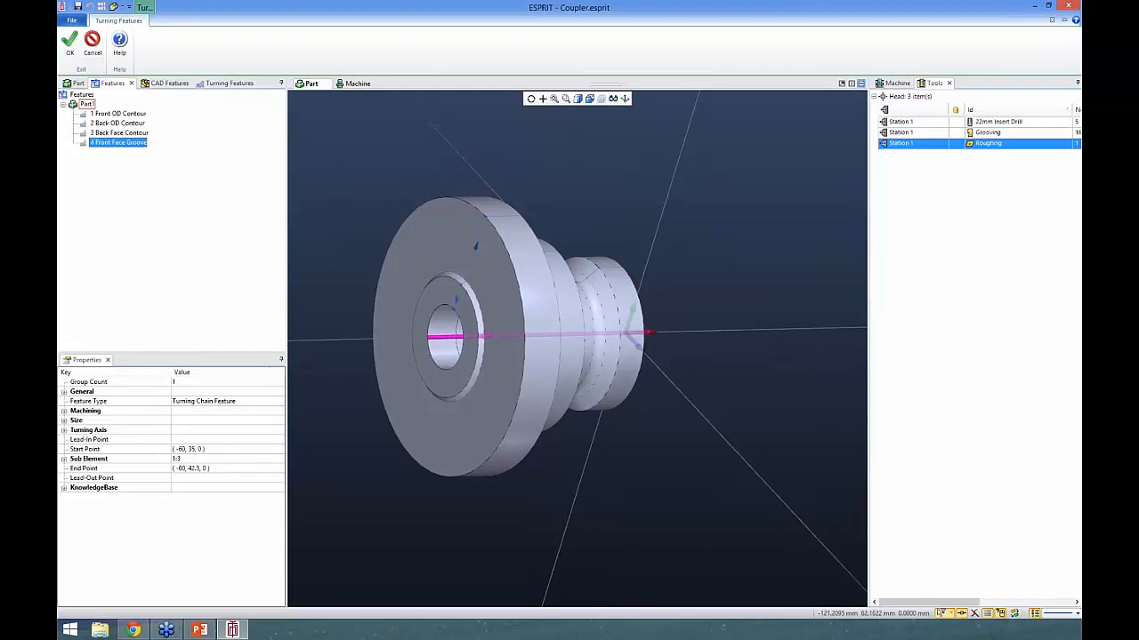
middle_click_drag(406, 180, 338, 172)
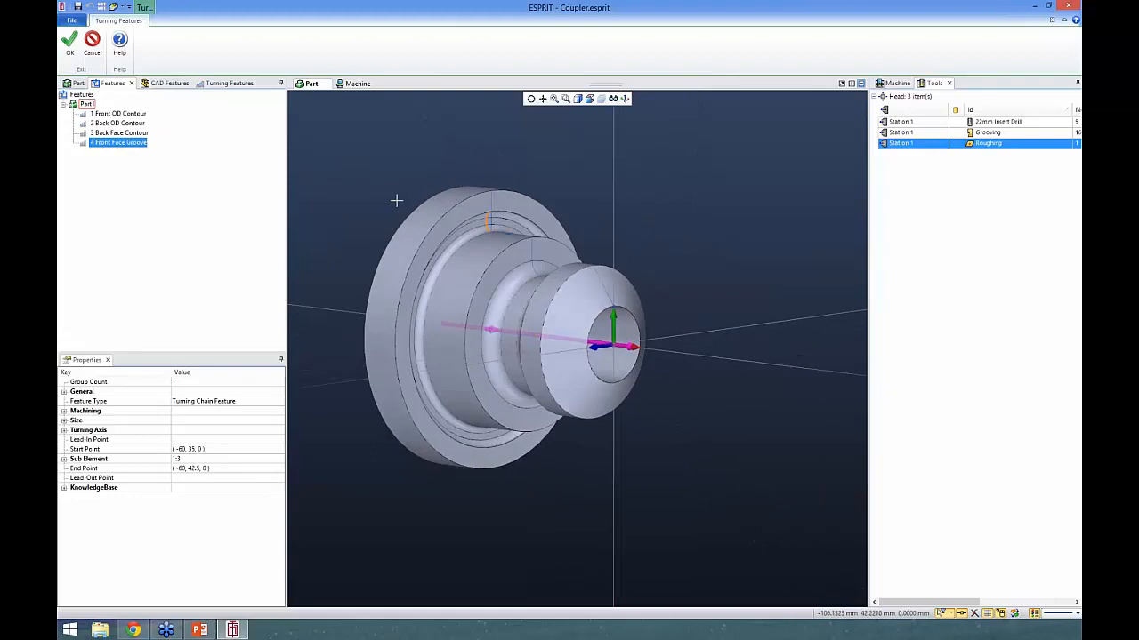
middle_click_drag(394, 199, 410, 198)
- Compare the extent of the front OD contour with the stock and chuck jaws in the machine view
left_click(357, 83)
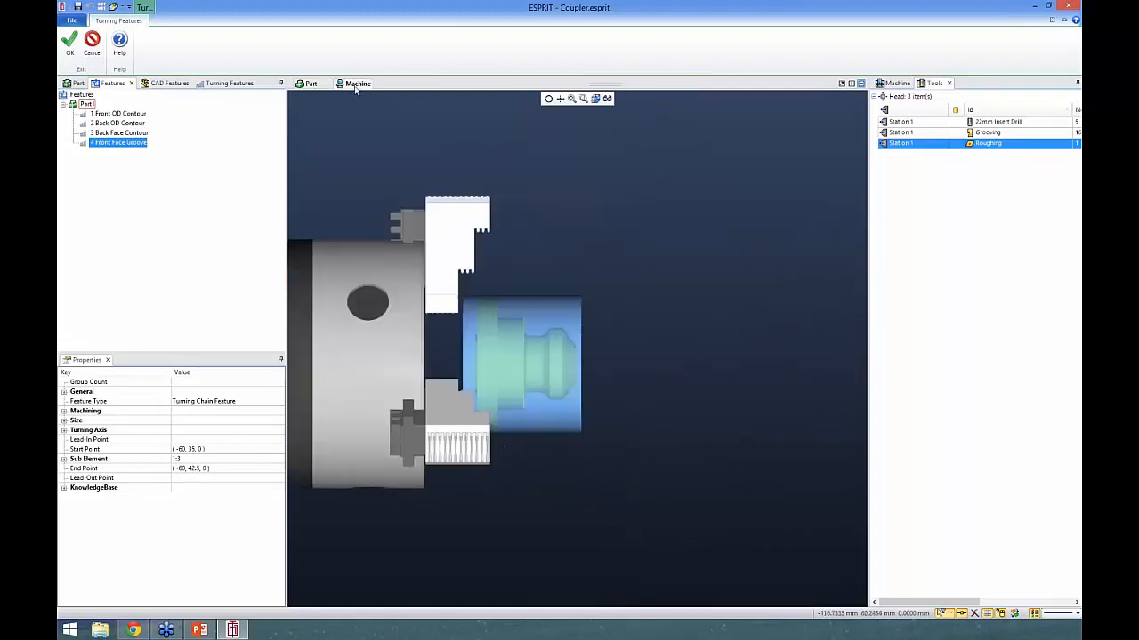
left_click(307, 83)
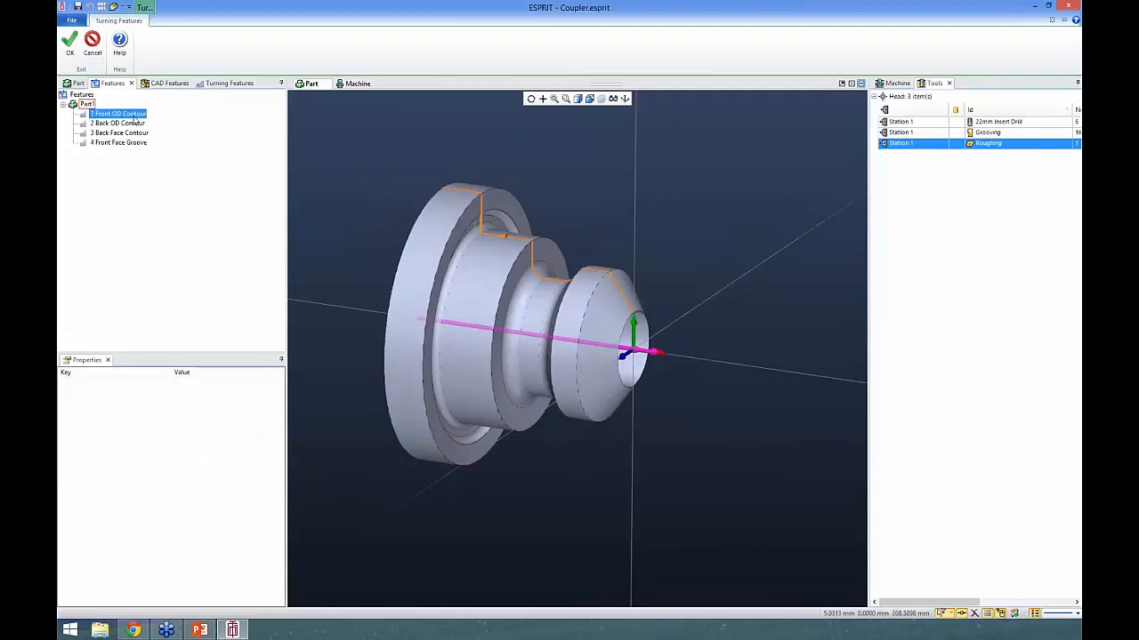
left_click(357, 83)
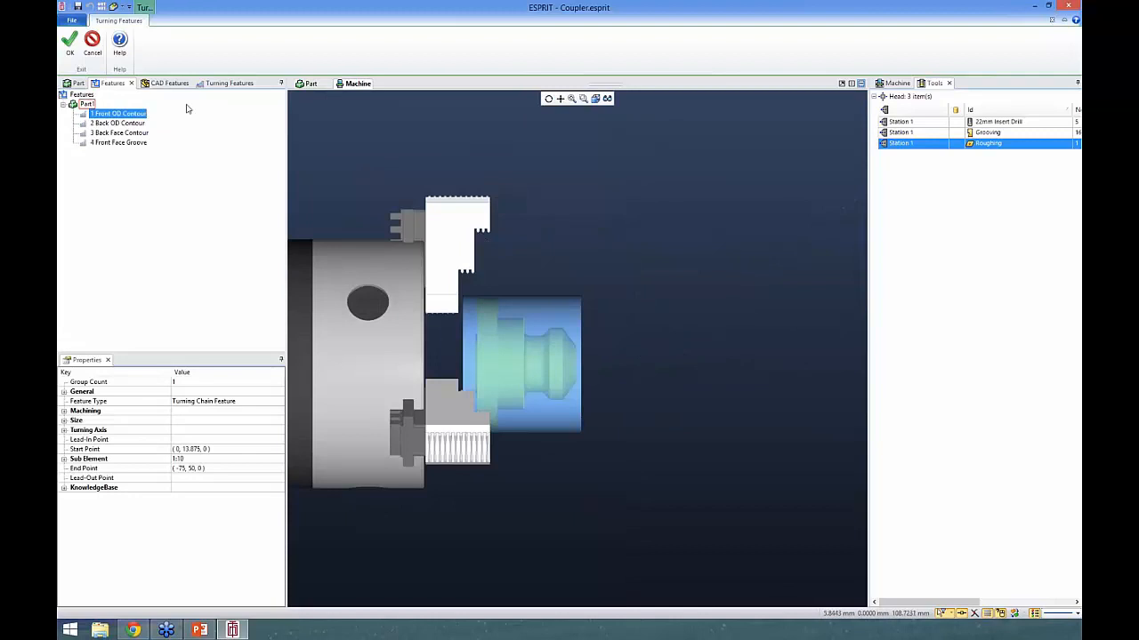
left_click(310, 84)
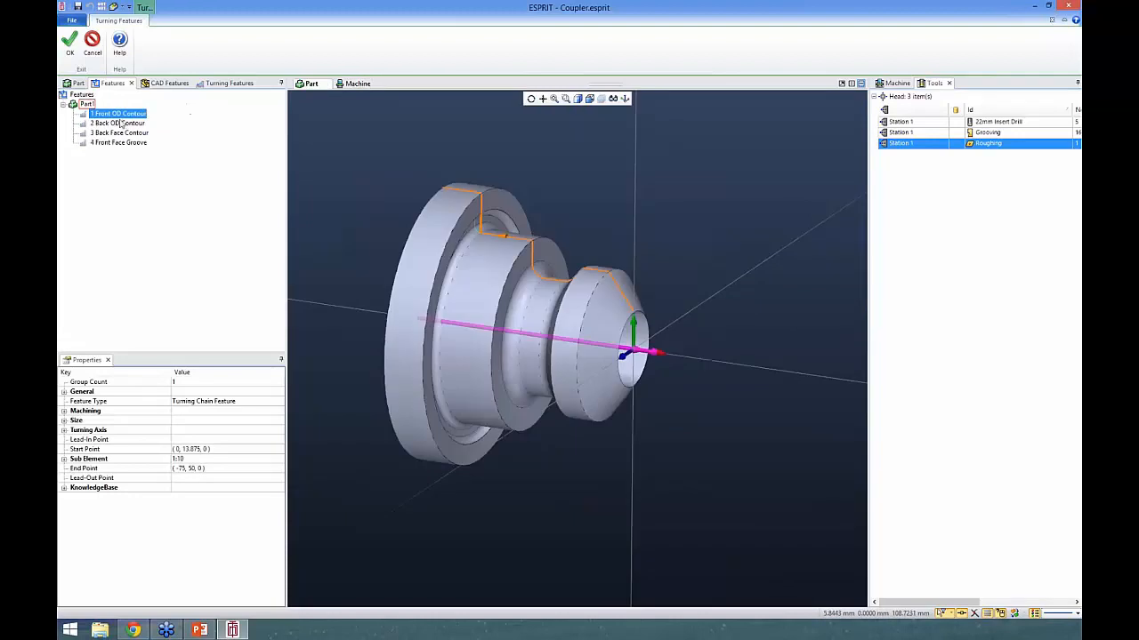
- Set the OD end location of the machining zones to the flange's front outer vertex at (-60, 50, 0)
left_click(220, 84)
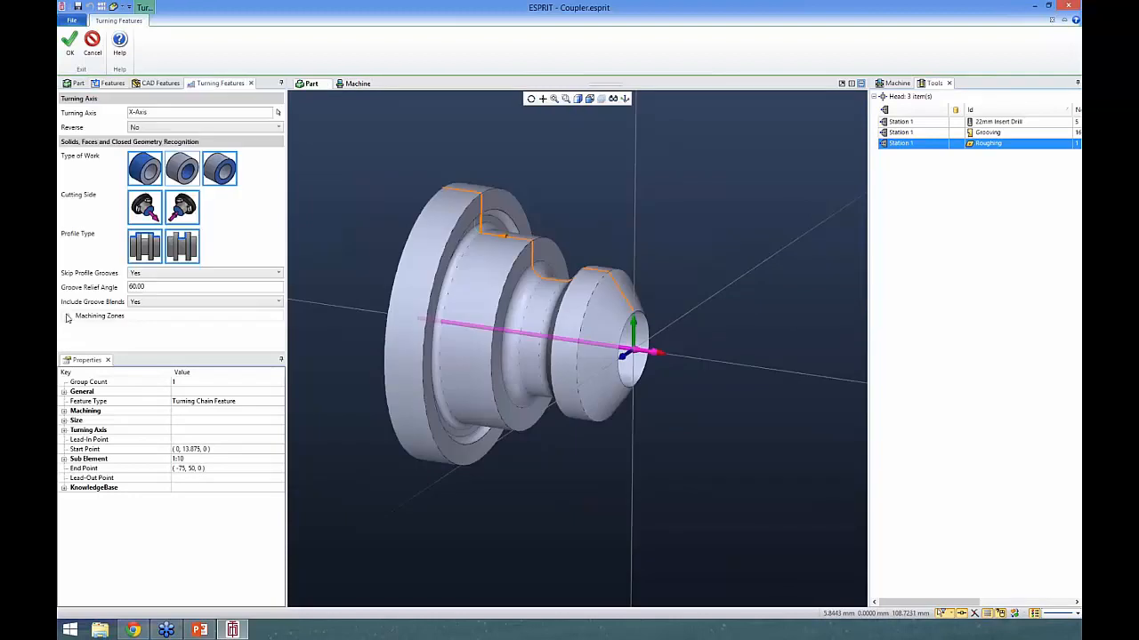
left_click(67, 318)
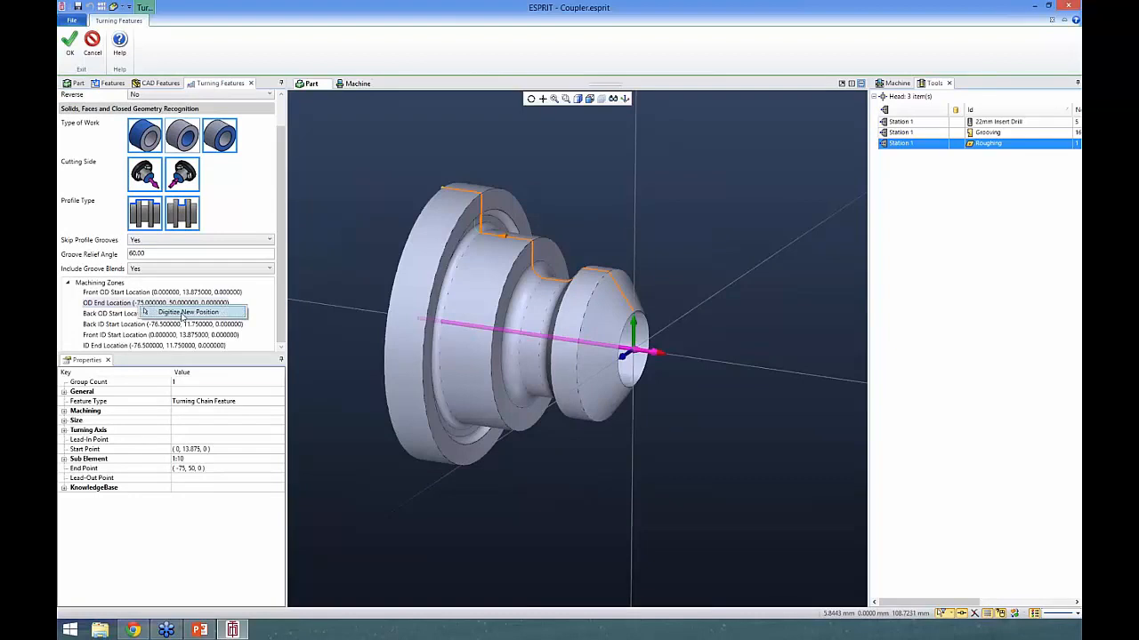
left_click(139, 304)
left_click(481, 193)
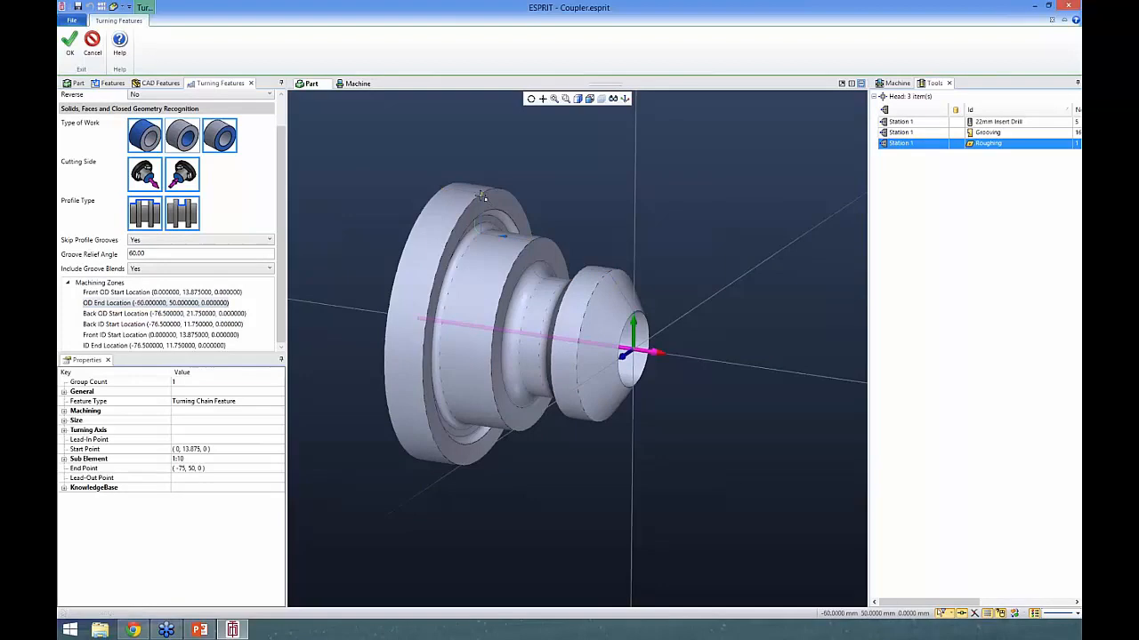
- Check where the front OD and back OD contours meet on the flange
left_click(113, 83)
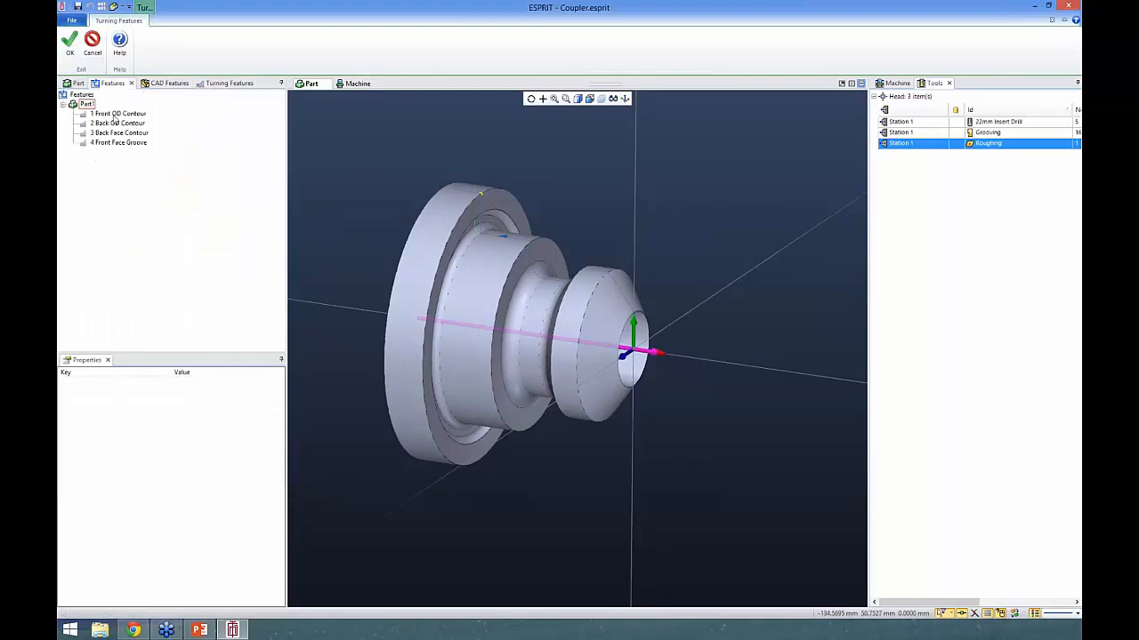
left_click(113, 114)
mouse_move(539, 186)
middle_mouse_down()
mouse_move(557, 191)
mouse_move(548, 194)
middle_mouse_up()
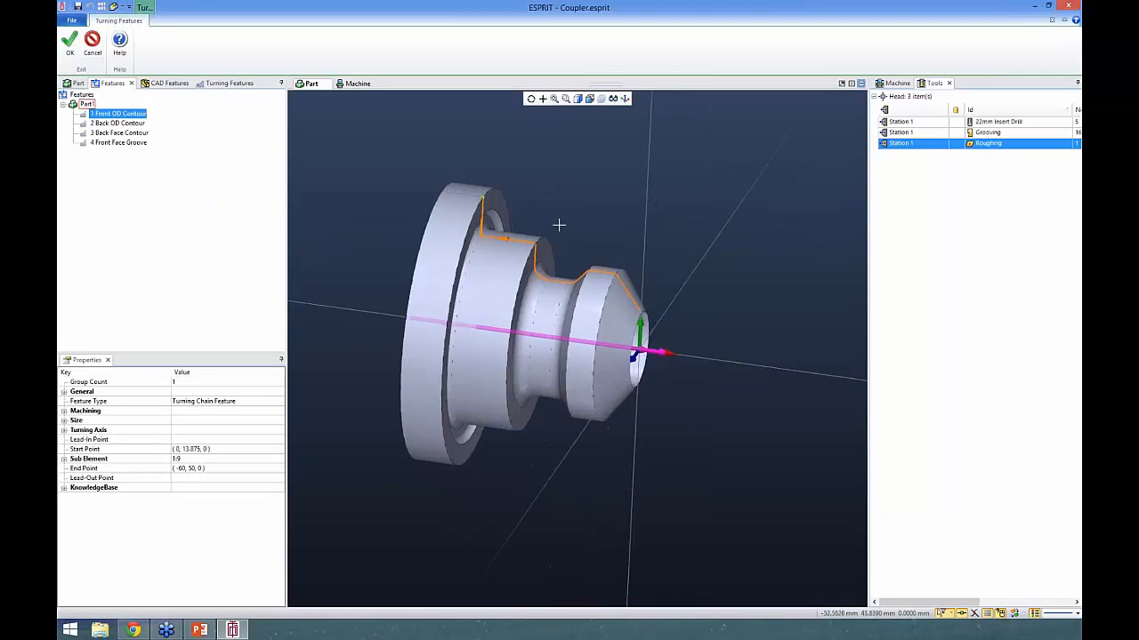
middle_click_drag(595, 228, 626, 230)
left_click(123, 127)
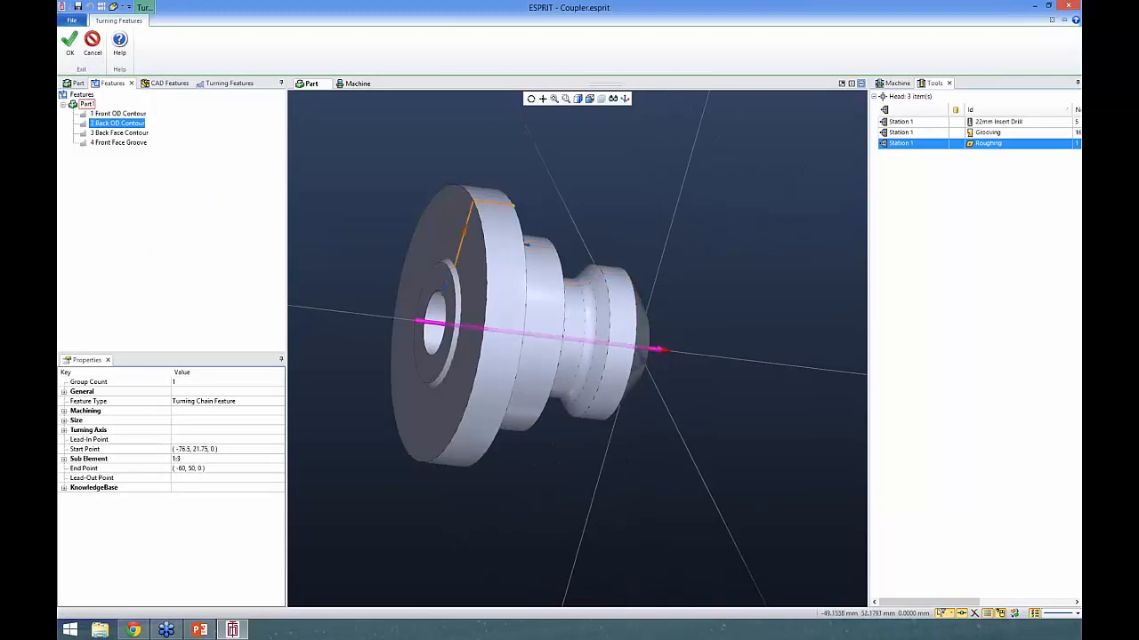
mouse_move(534, 205)
middle_mouse_down()
mouse_move(552, 208)
mouse_move(535, 209)
middle_mouse_up()
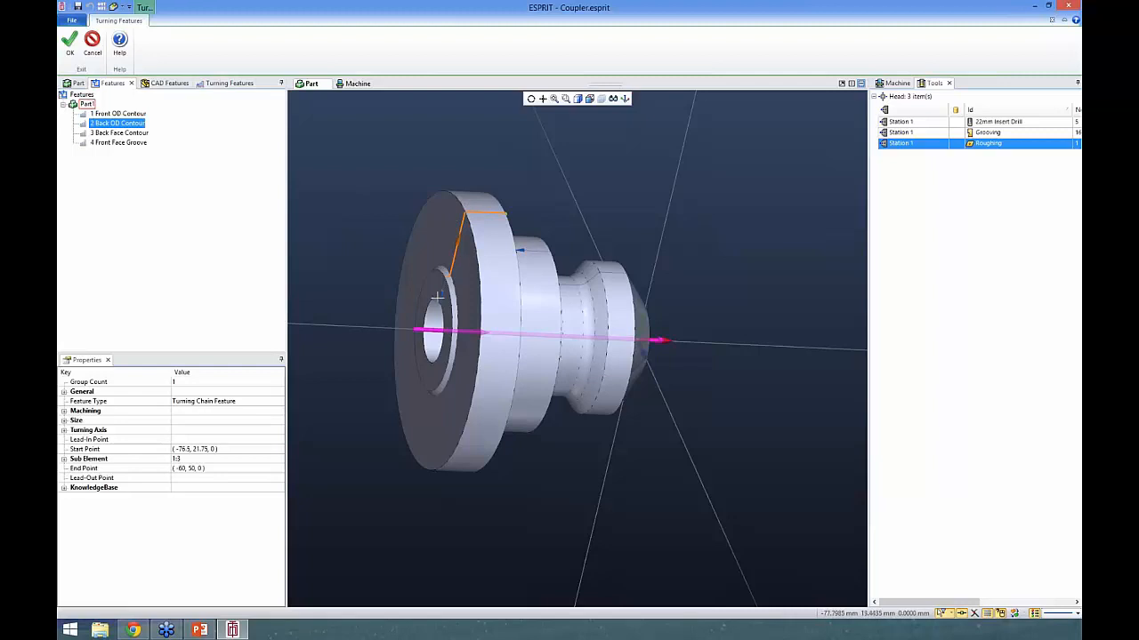
- Set the back OD start location to the flange's back outer vertex at (-75, 50, 0)
left_click(233, 83)
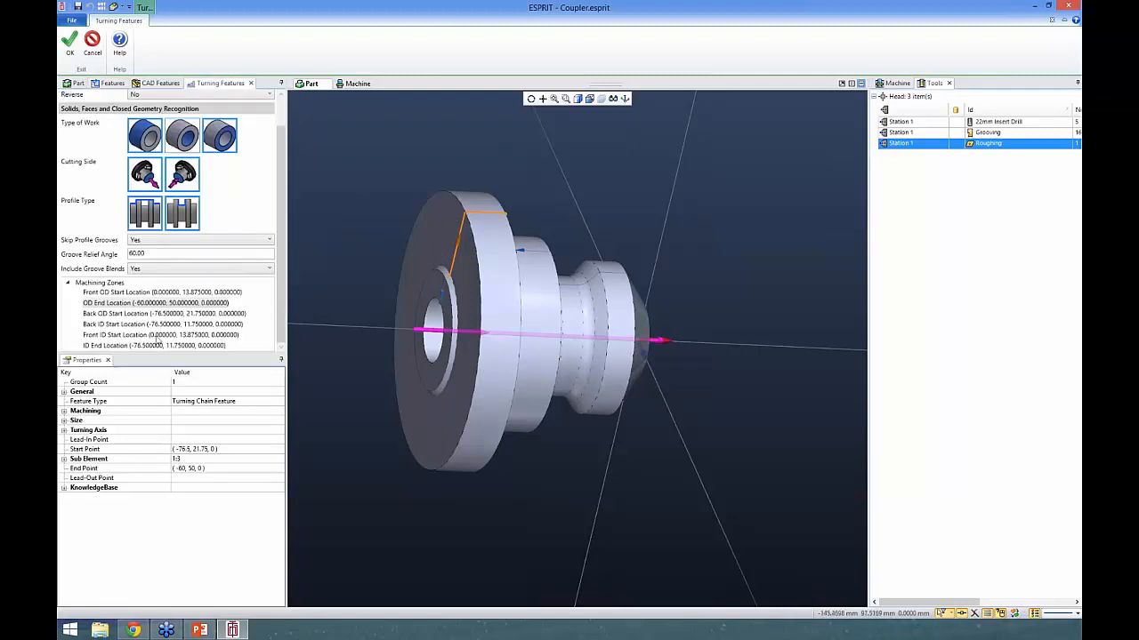
left_click(136, 314)
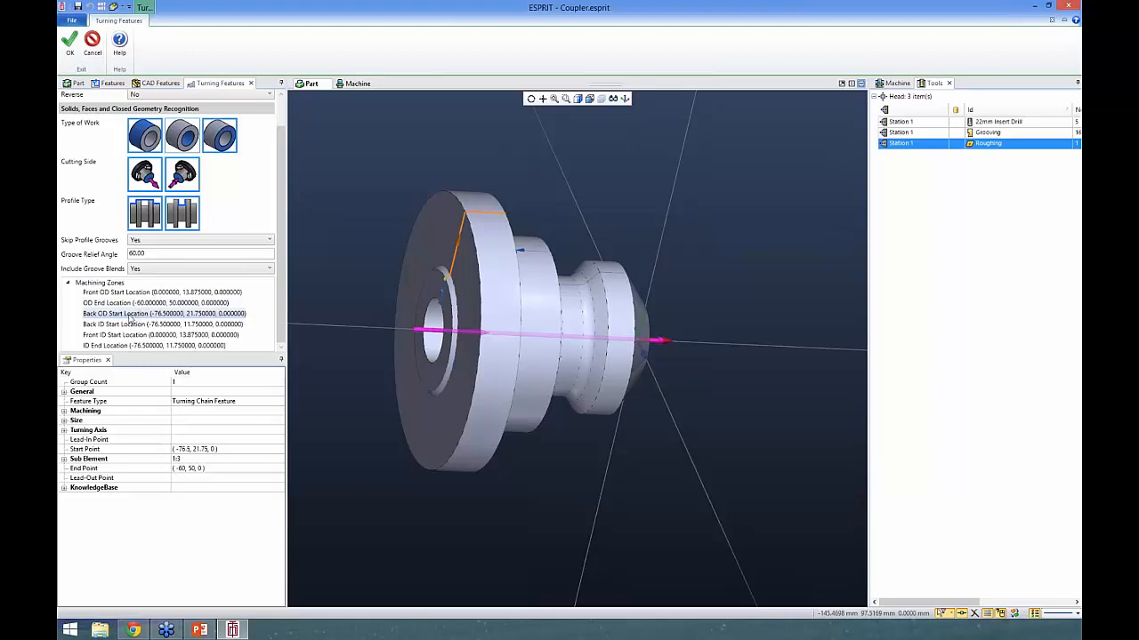
right_click(134, 317)
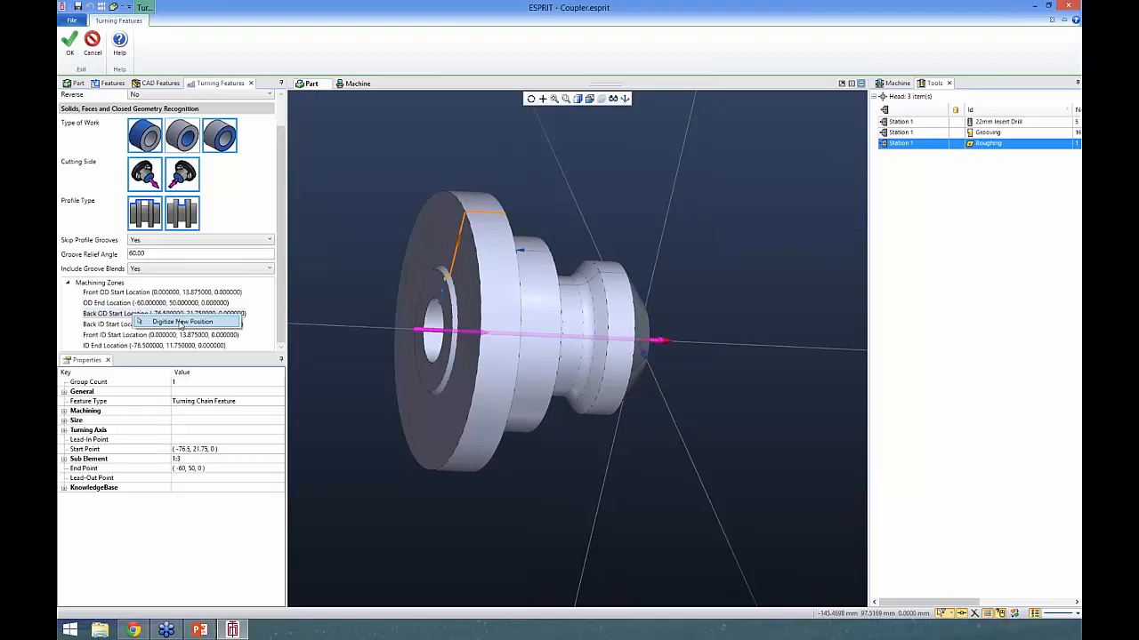
left_click(177, 322)
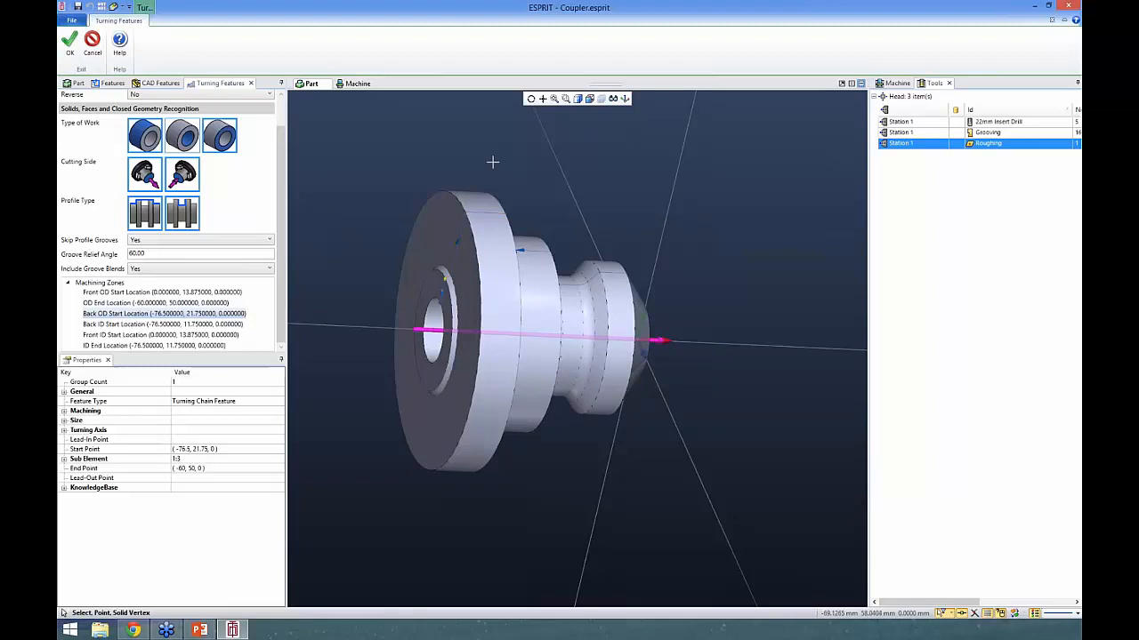
left_click(466, 214)
- Examine the updated front OD, back OD, back face and front face groove features around the part
left_click(109, 82)
left_click(118, 114)
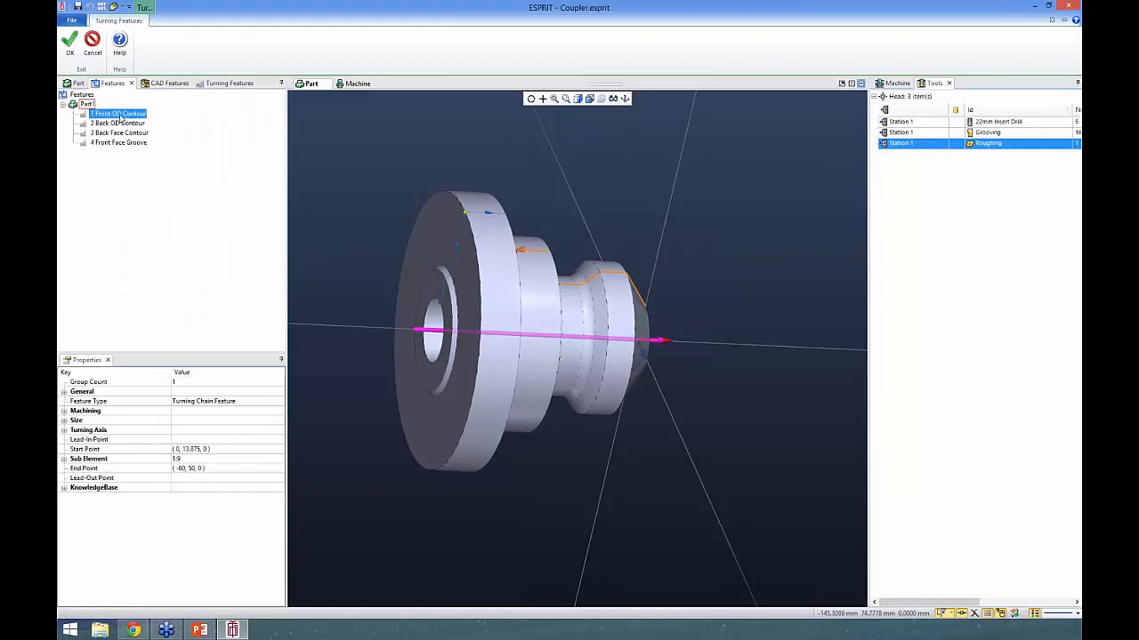
middle_click_drag(435, 248, 403, 239)
left_click(119, 124)
middle_click_drag(534, 254, 561, 257)
left_click(114, 134)
mouse_move(519, 227)
middle_mouse_down()
mouse_move(449, 233)
mouse_move(508, 221)
middle_mouse_up()
left_click(120, 143)
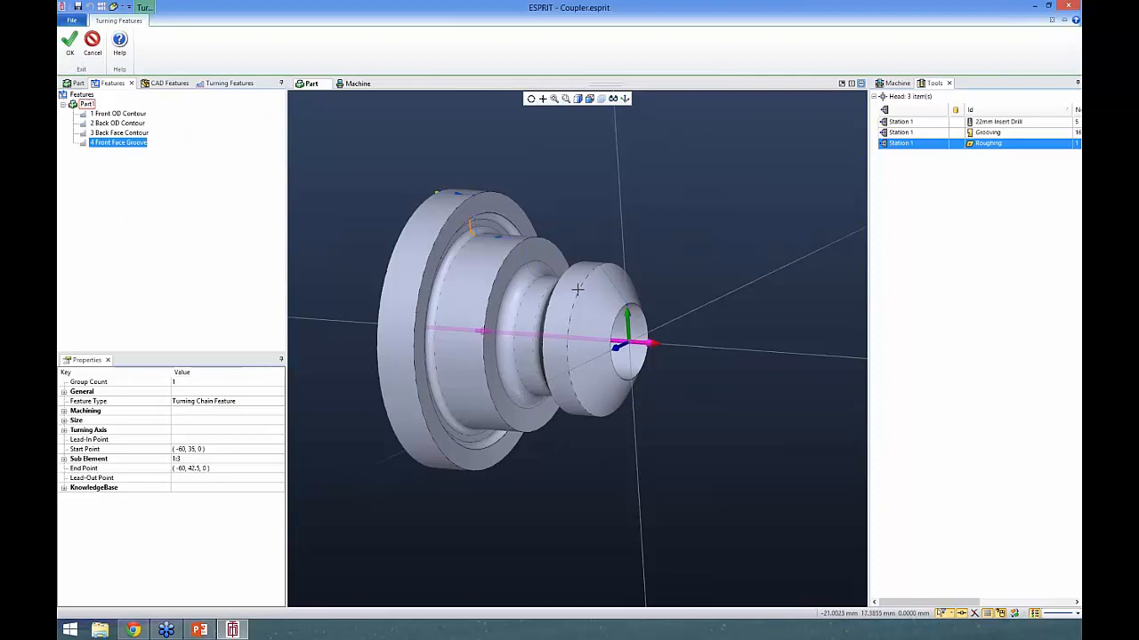
middle_click_drag(601, 290, 578, 295)
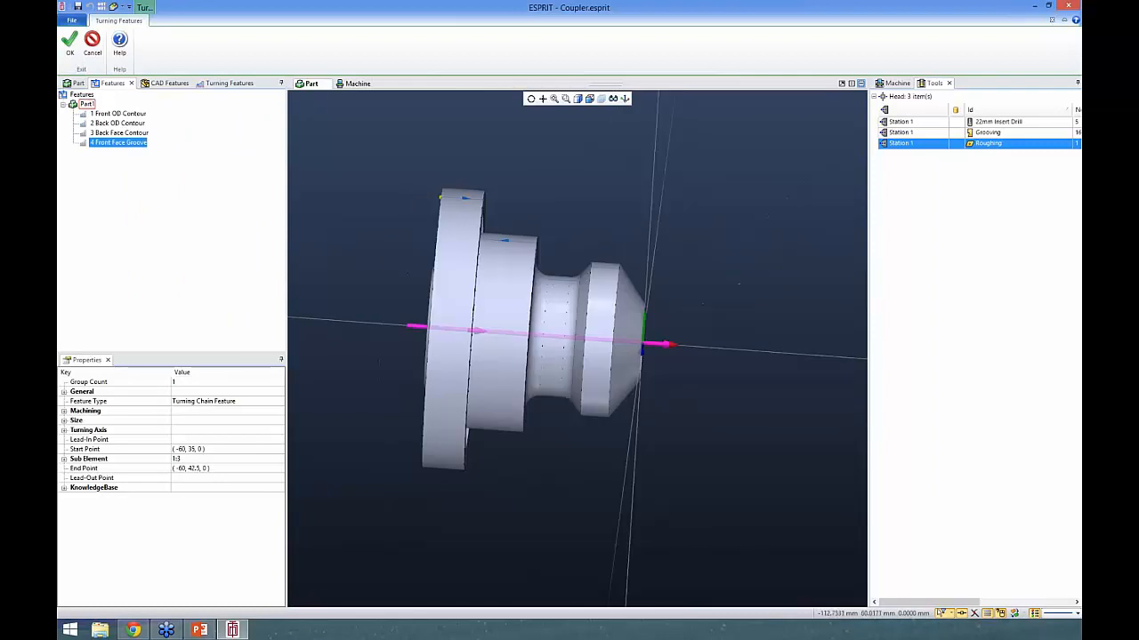
- Set the groove relief angle for the turning feature recognition to 45
left_click(215, 84)
left_click(162, 254)
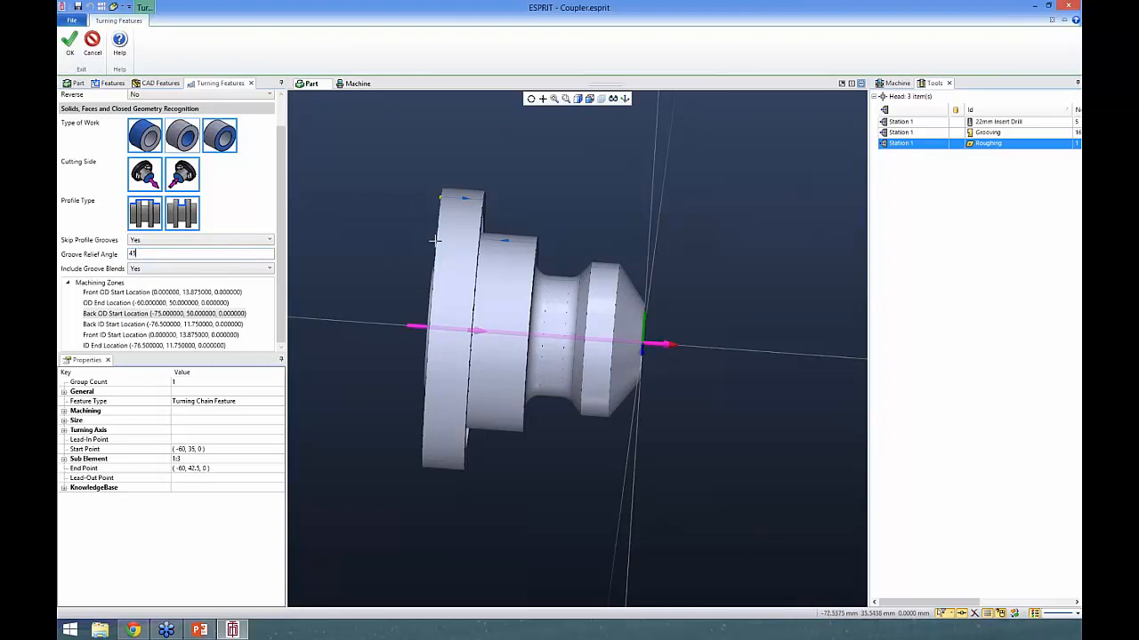
key("Tab")
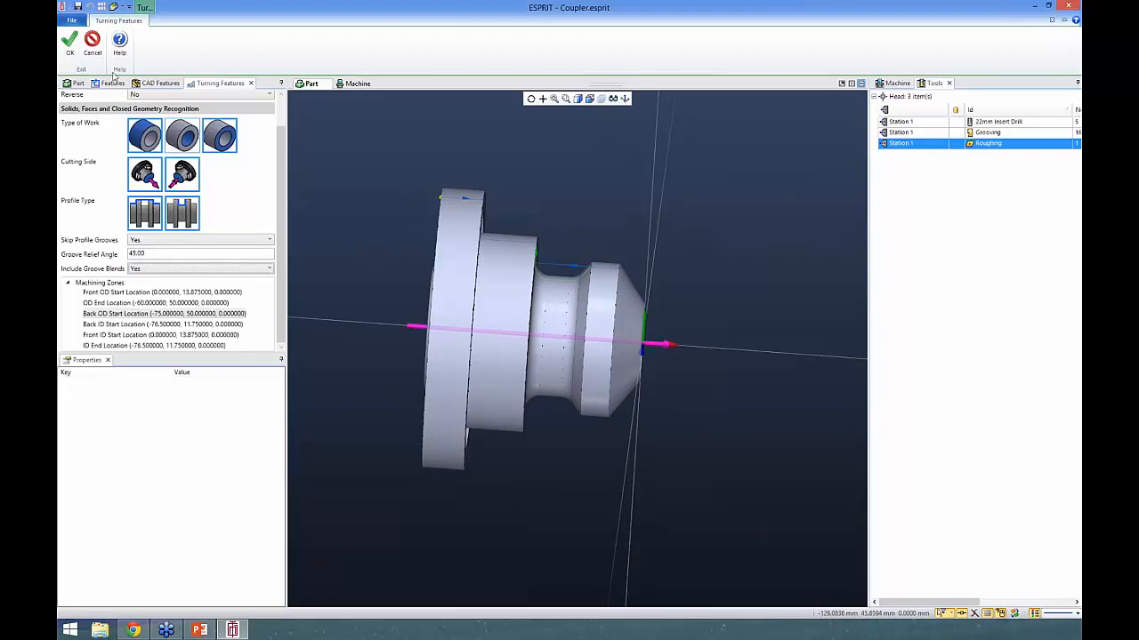
- Review the front face groove and front OD groove features on the part and accept the turning feature recognition
left_click(112, 86)
left_click(121, 154)
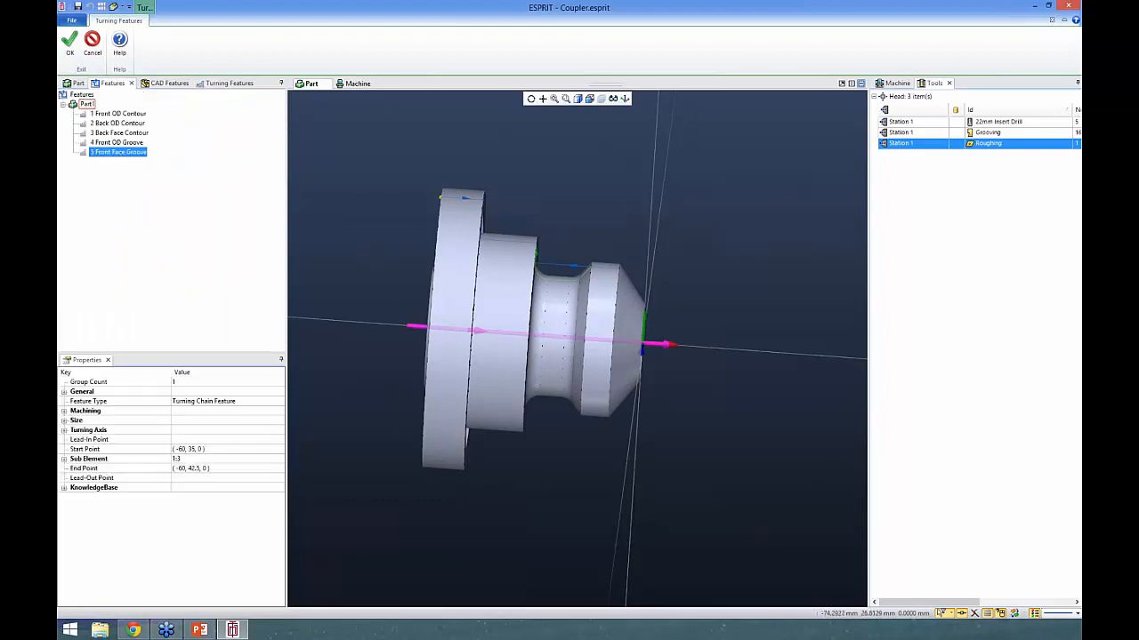
middle_click_drag(417, 242, 360, 248)
left_click(117, 143)
middle_click_drag(496, 287, 490, 316)
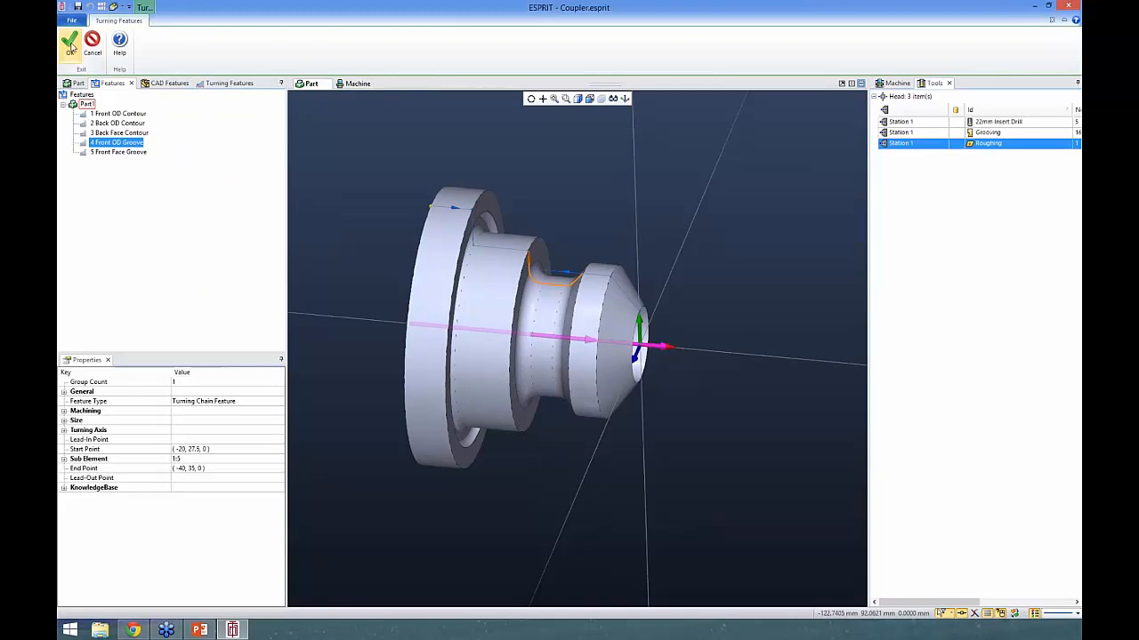
left_click(71, 45)
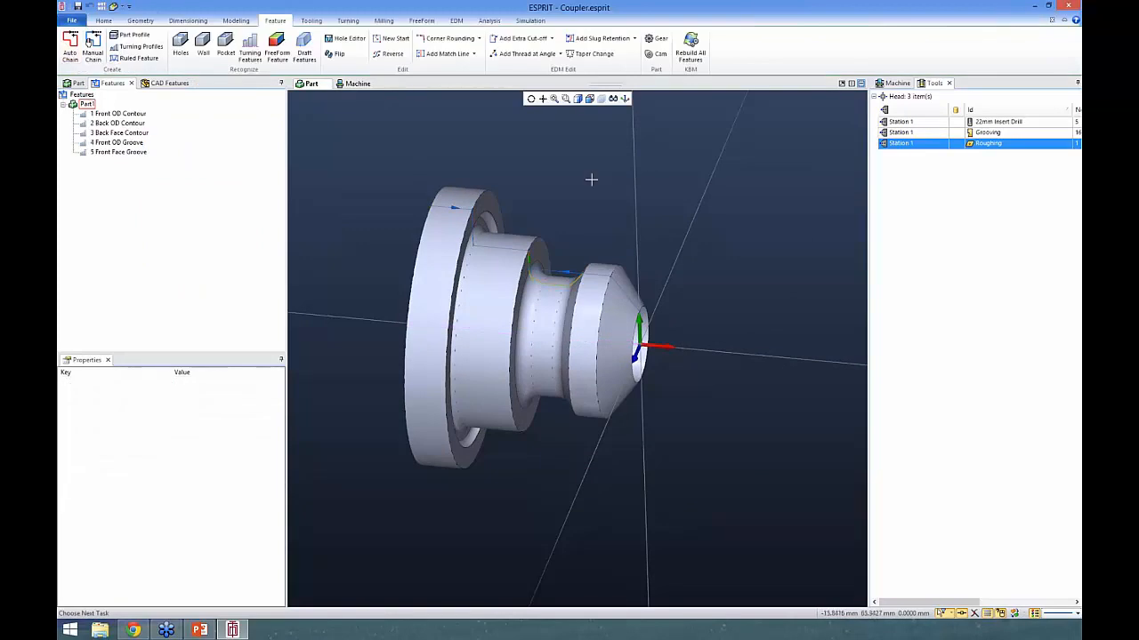
- Highlight the front OD contour feature and inspect its profile on the part
middle_click_drag(474, 251, 456, 239)
left_click(114, 116)
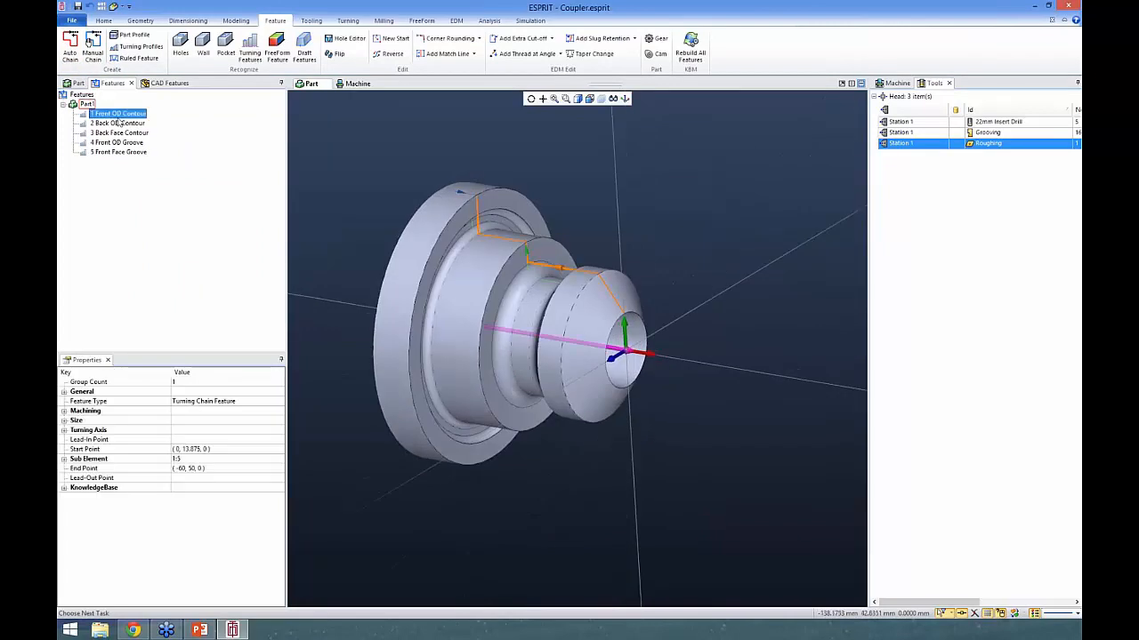
left_click(673, 289)
middle_click_drag(642, 294, 668, 294)
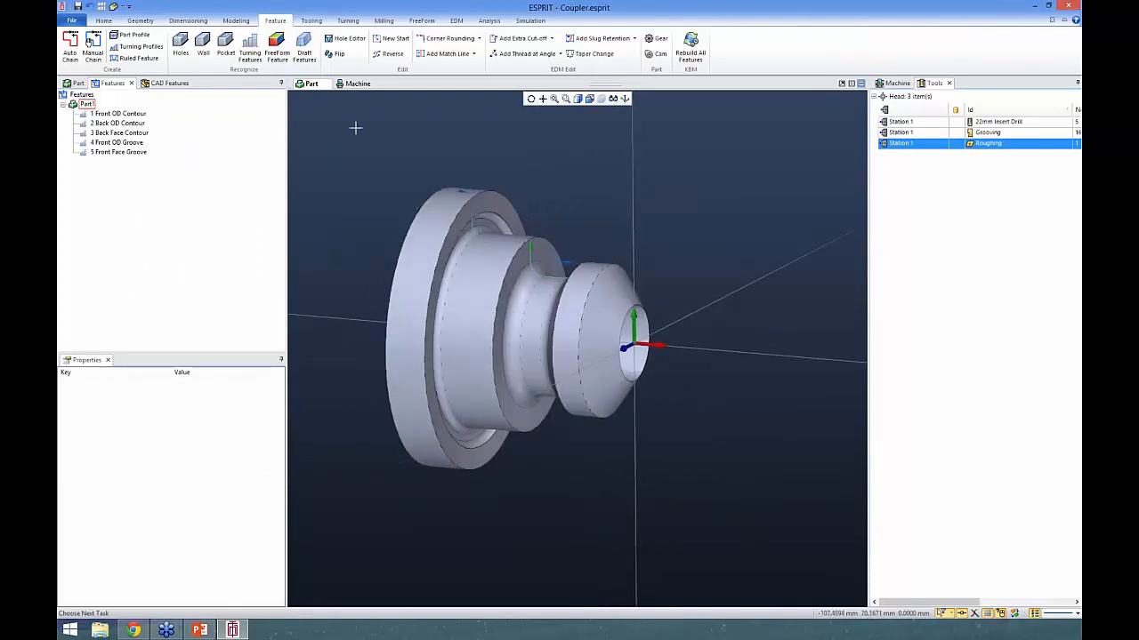
- Draw a segment on the front face from the bore edge vertex at (0, 13.875, 0) to the origin
left_click(139, 20)
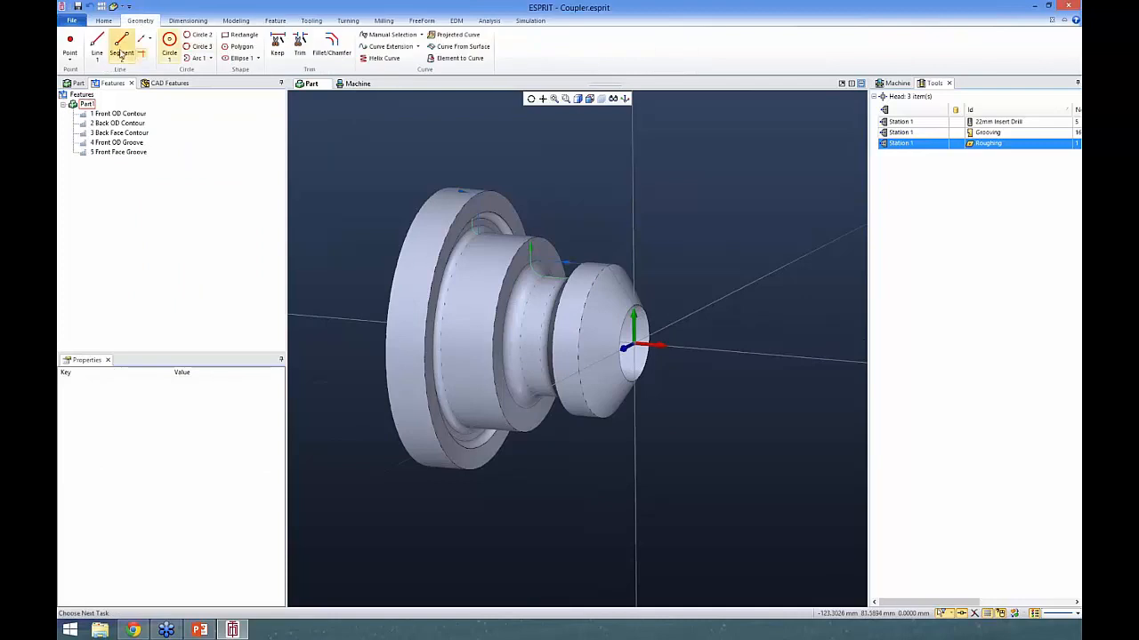
left_click(121, 42)
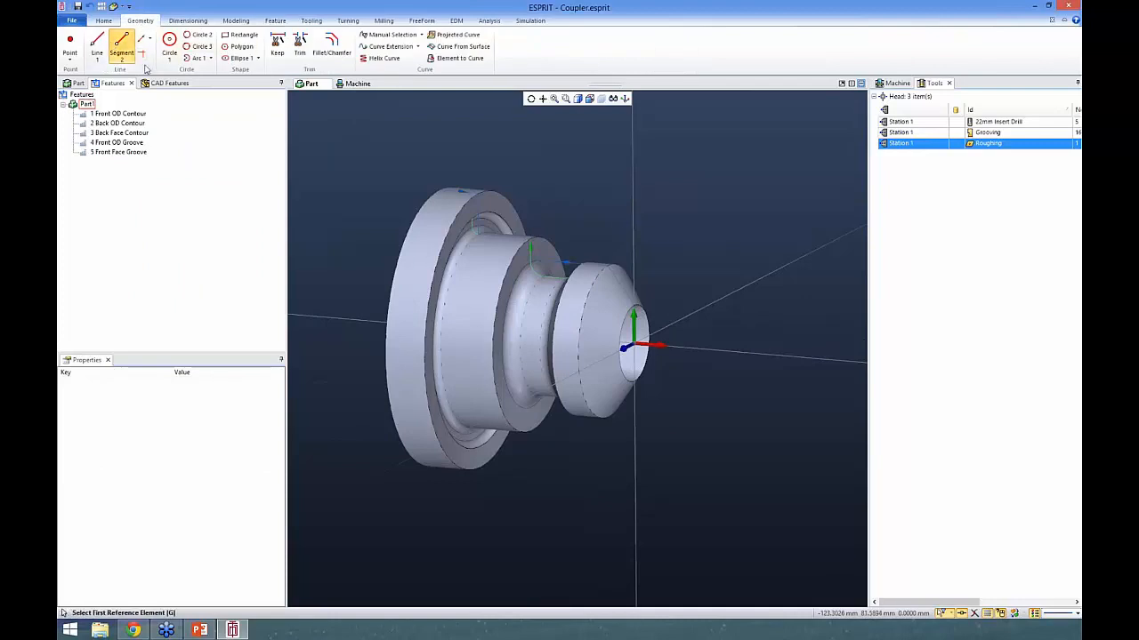
left_click(636, 309)
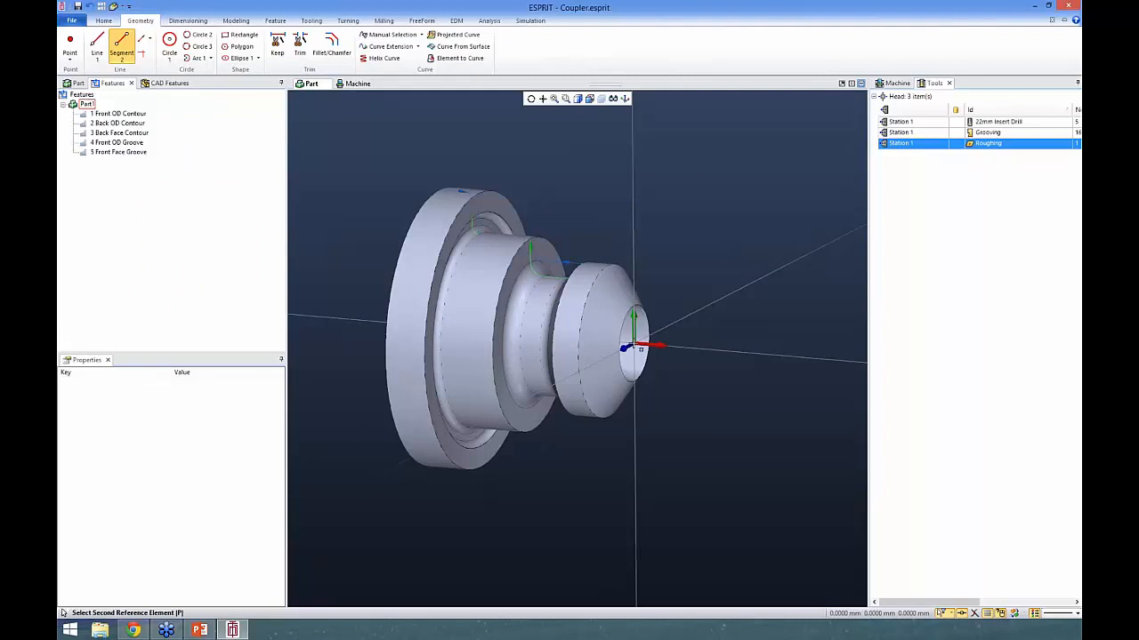
left_click(633, 344)
middle_click_drag(667, 282, 644, 294)
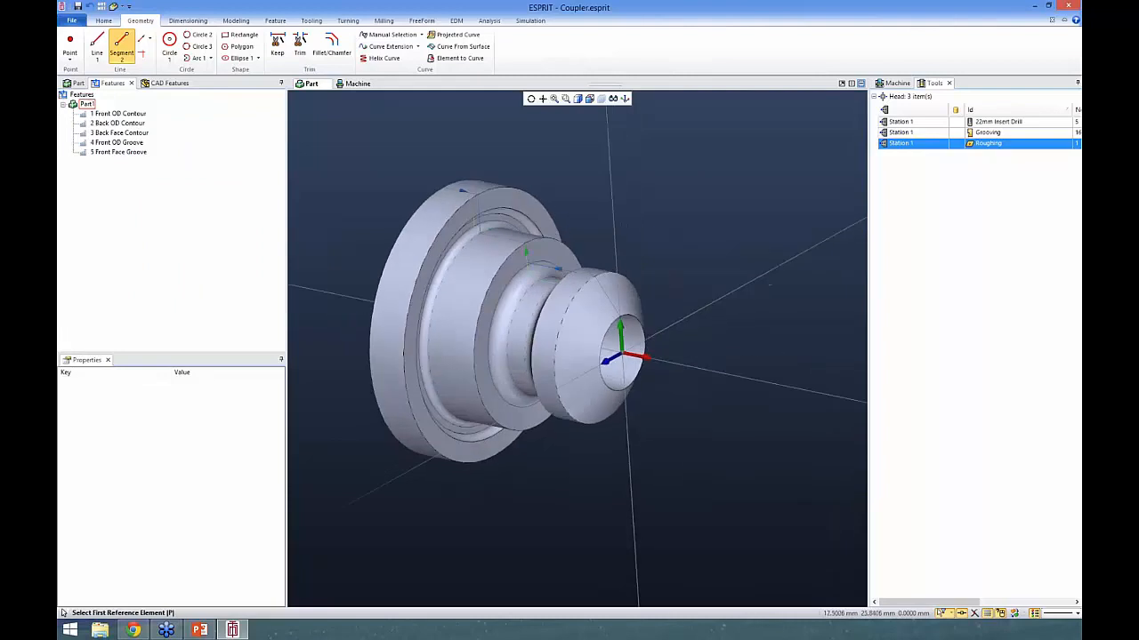
scroll(621, 338, "up", 5)
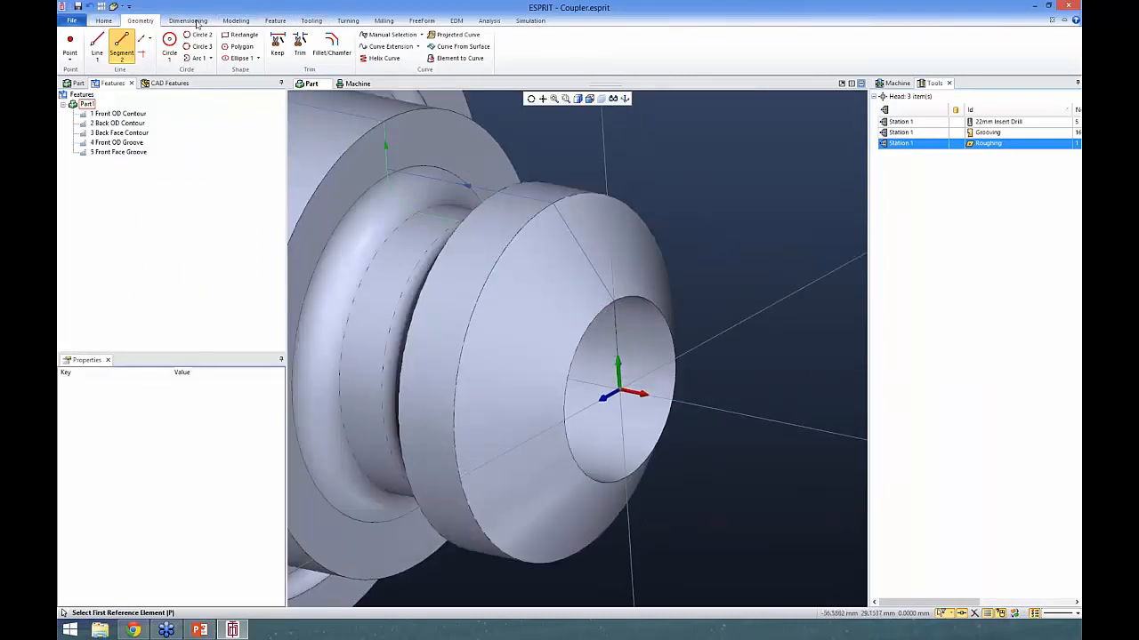
left_click(236, 21)
left_click(271, 21)
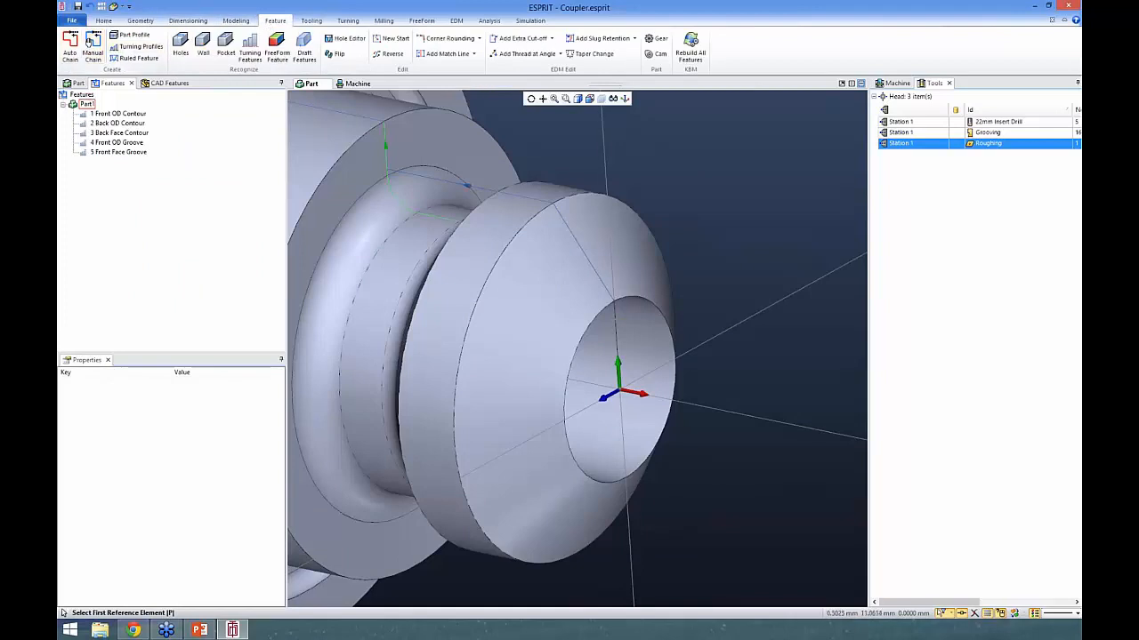
left_click(616, 319)
right_click(617, 321)
left_click(616, 324)
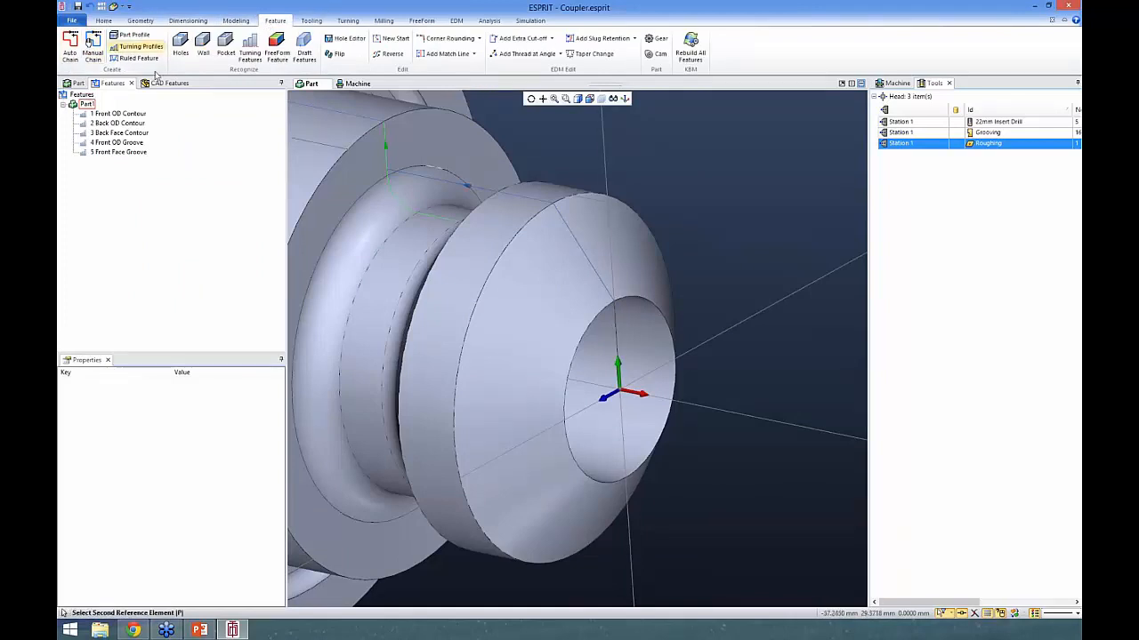
key("Escape")
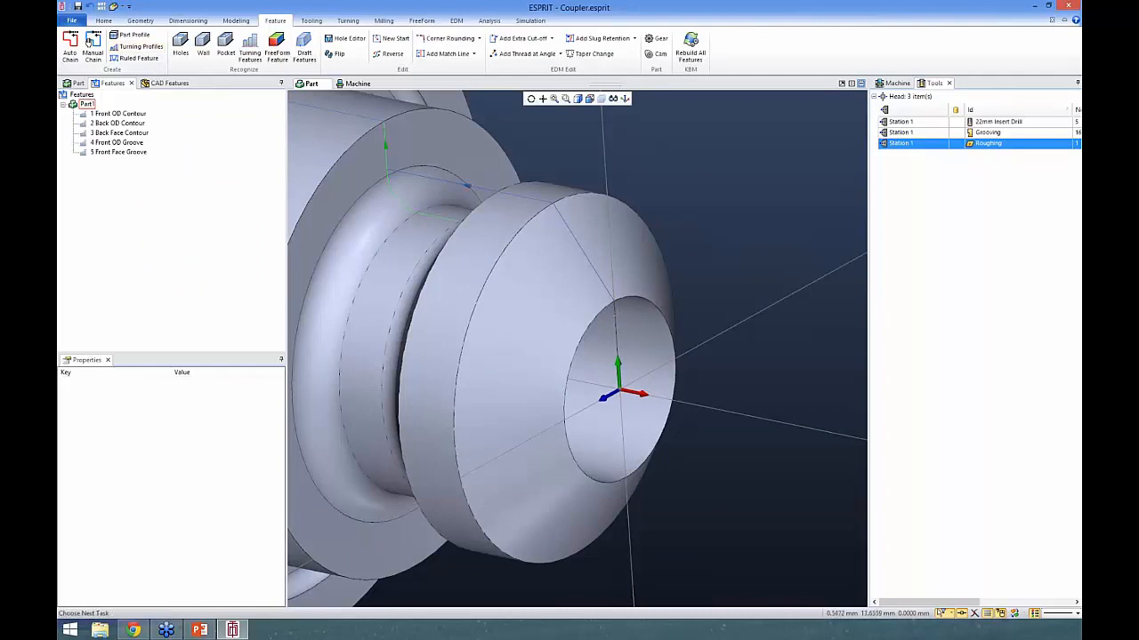
- Create an automatic chain feature from the front face segment
left_click(620, 310)
left_click(620, 311)
left_click(69, 45)
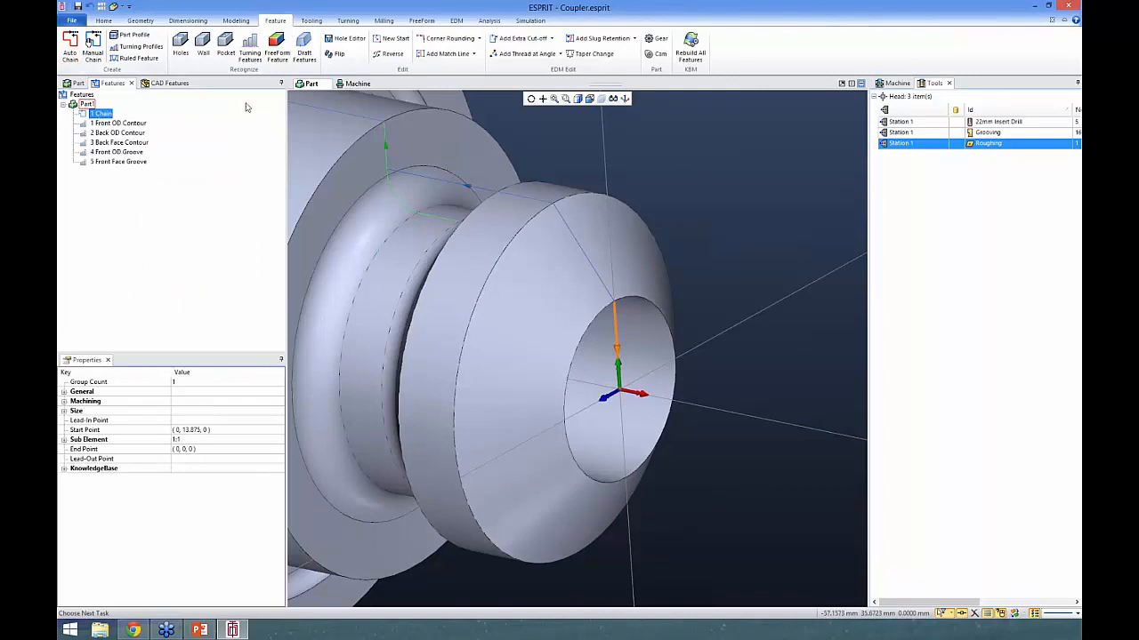
- Start a turning roughing operation on the chain with default settings, name it Facing and assign the Roughing tool
left_click(348, 20)
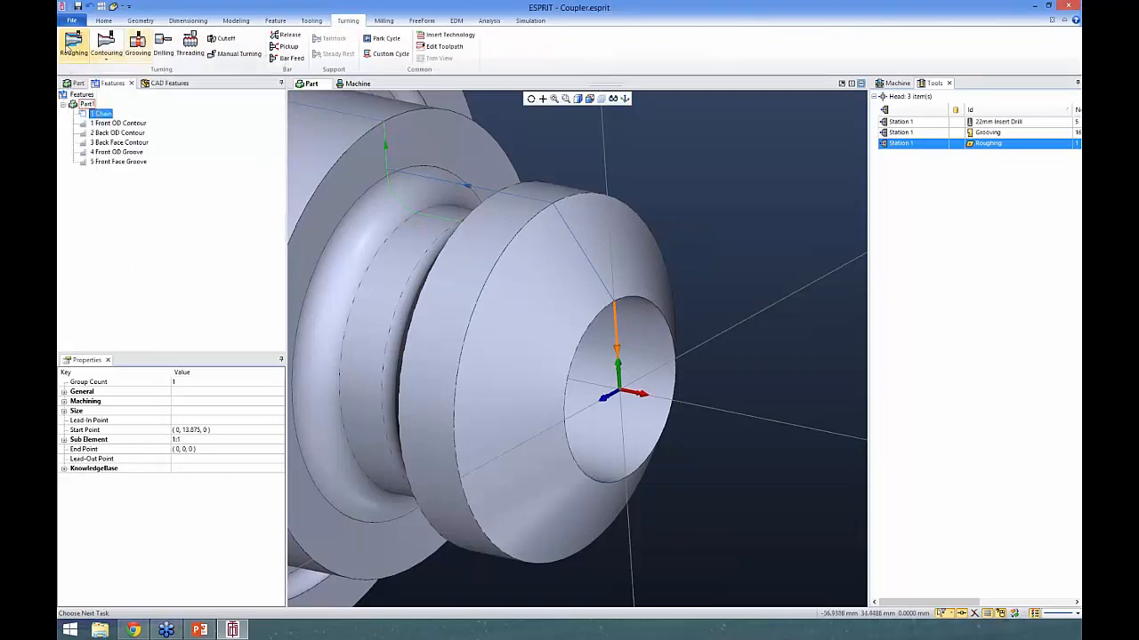
left_click(73, 41)
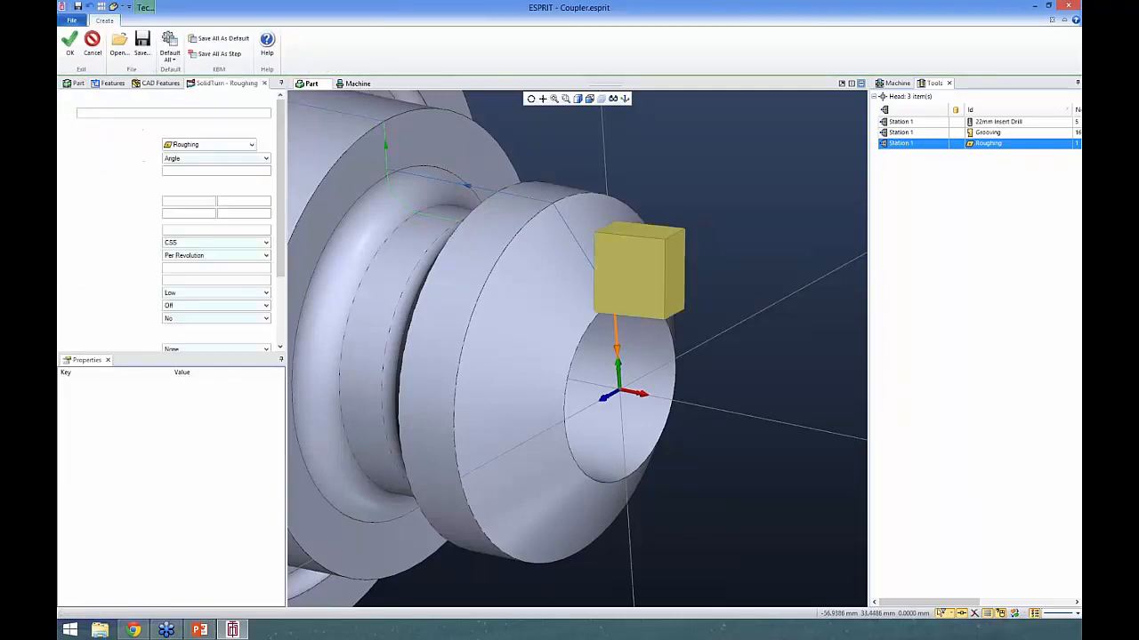
double_click(130, 114)
type("R")
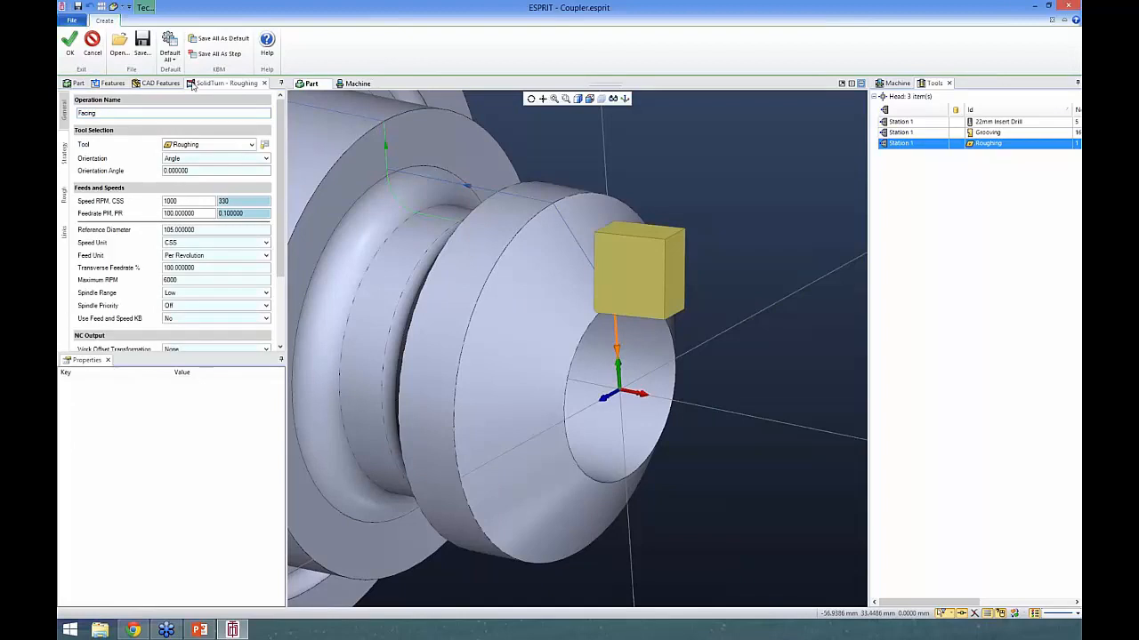
left_click(167, 43)
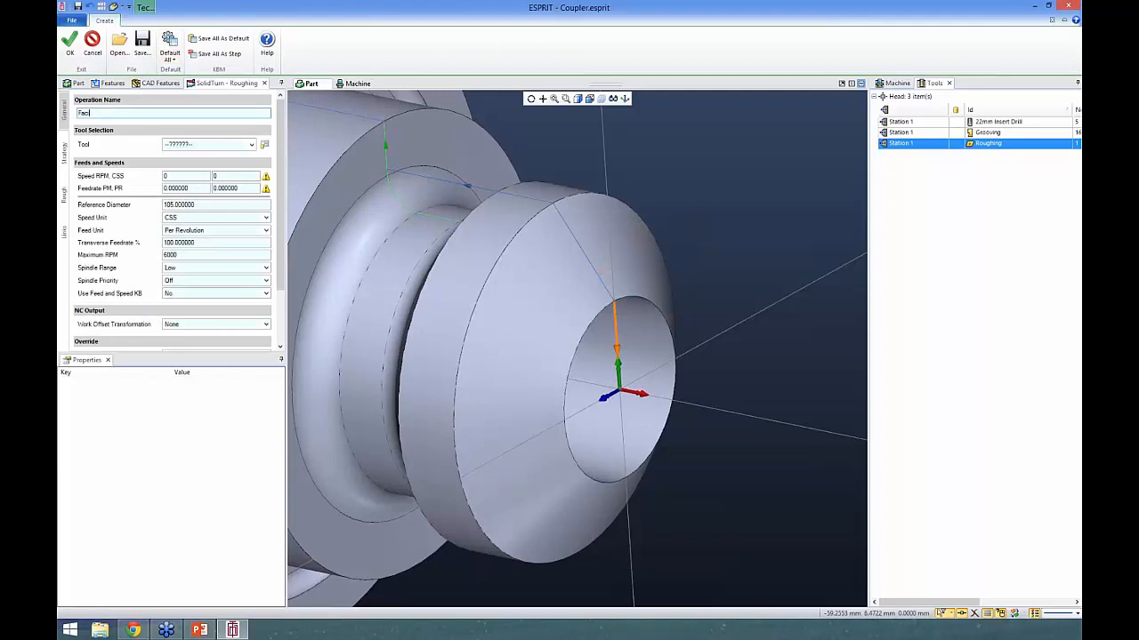
left_click(207, 145)
left_click(201, 157)
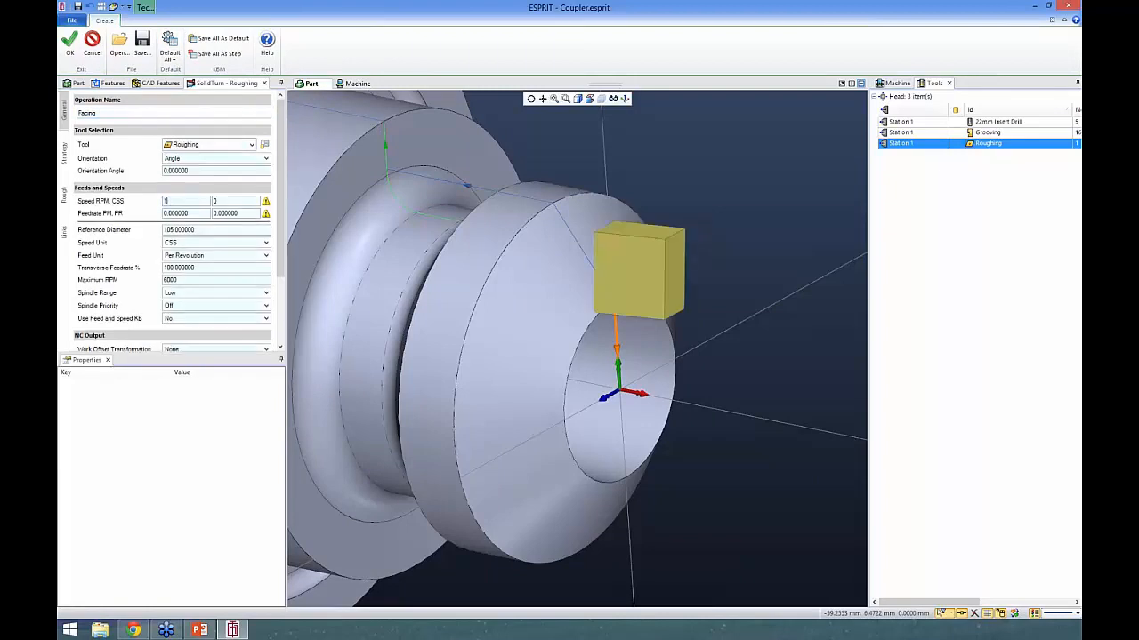
- Set the facing operation's CSS speed to 100 and its feedrate PM to 100, and try to create the operation
key("Tab")
type("100")
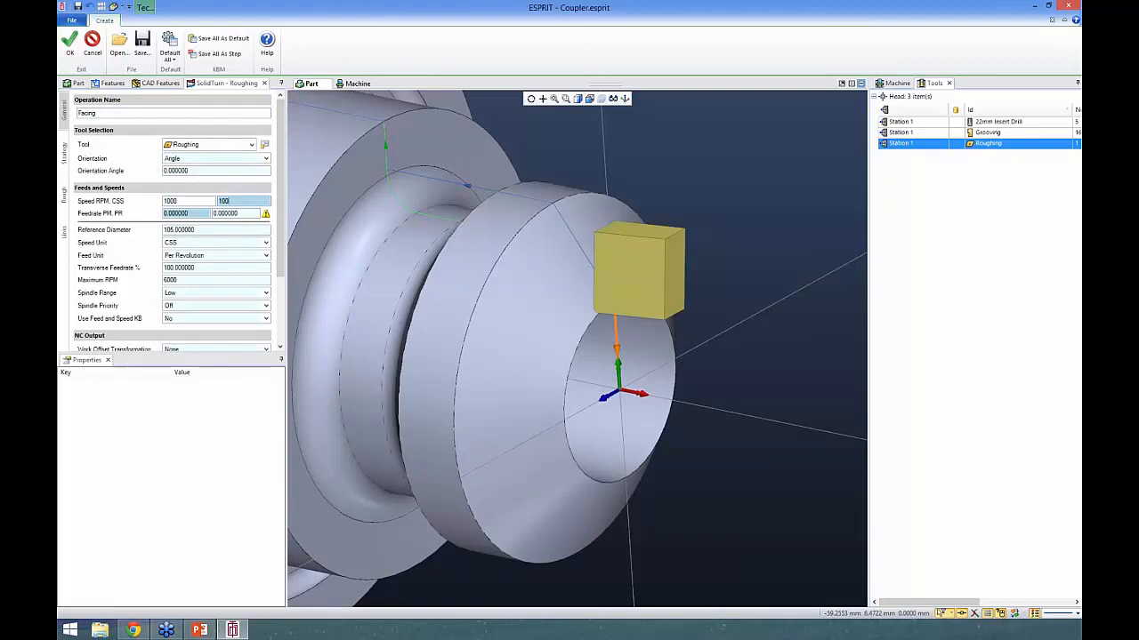
key("Tab")
type("10")
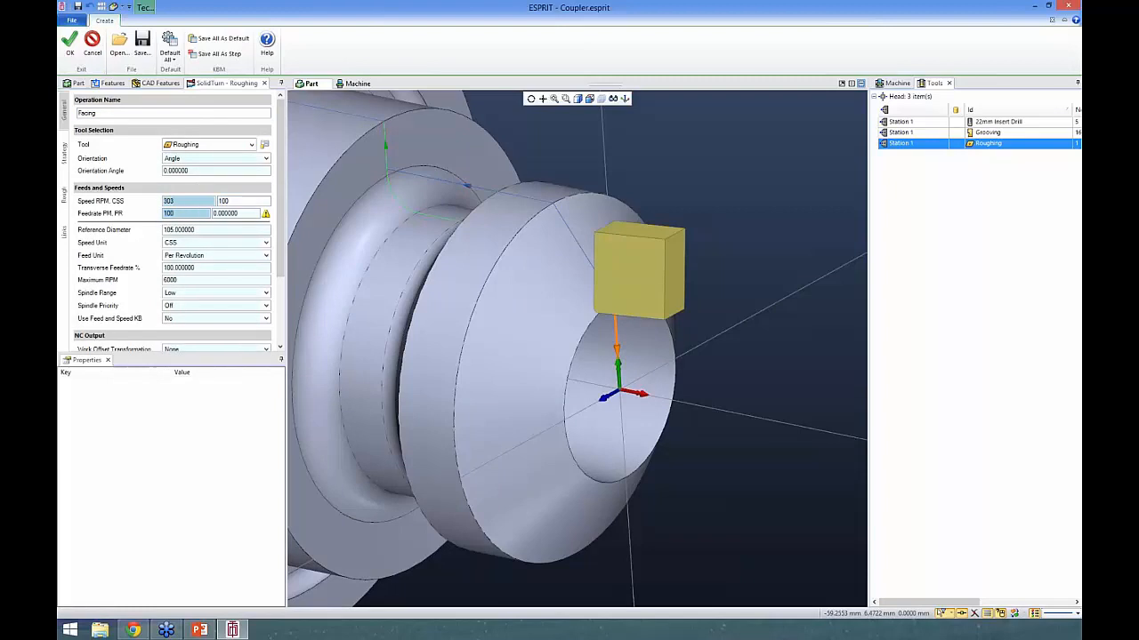
type("0")
left_click(70, 41)
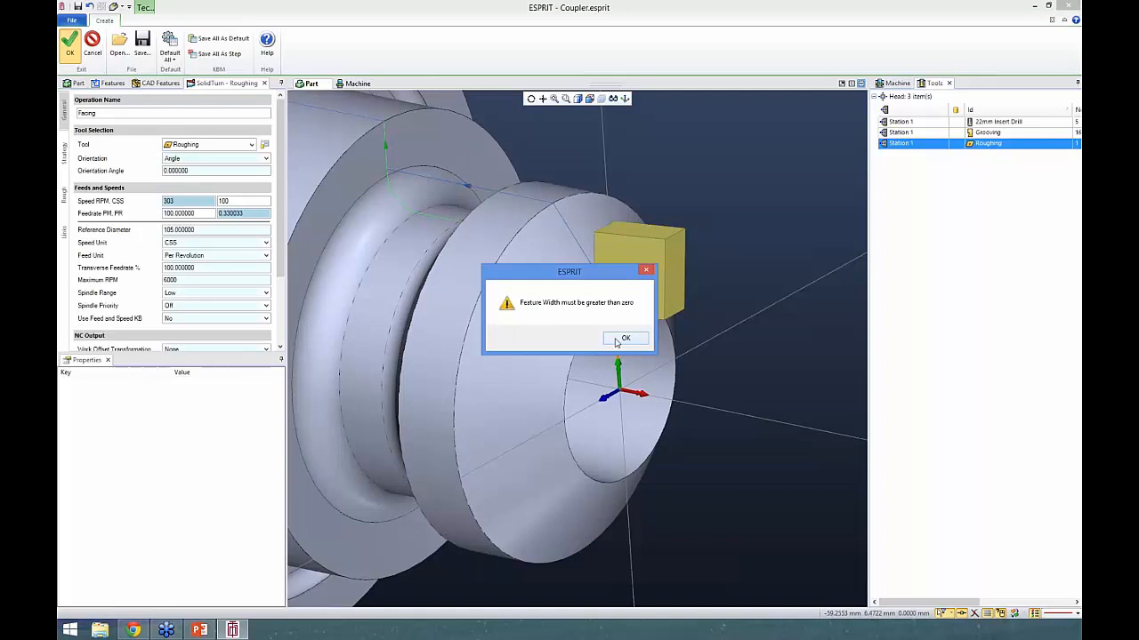
left_click_drag(566, 282, 400, 143)
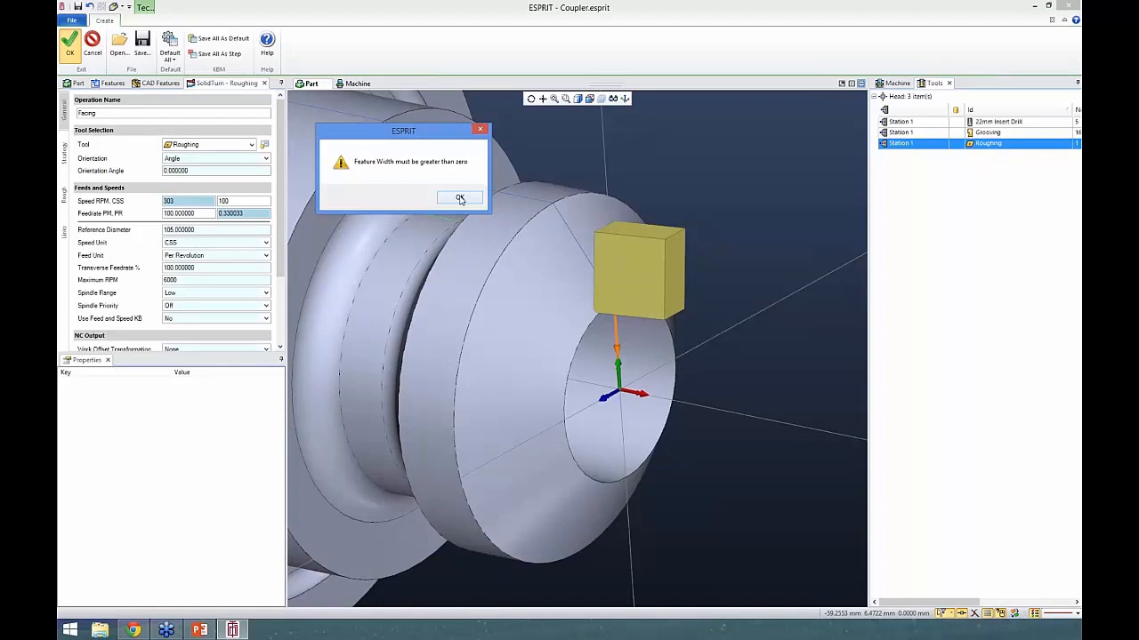
left_click(460, 198)
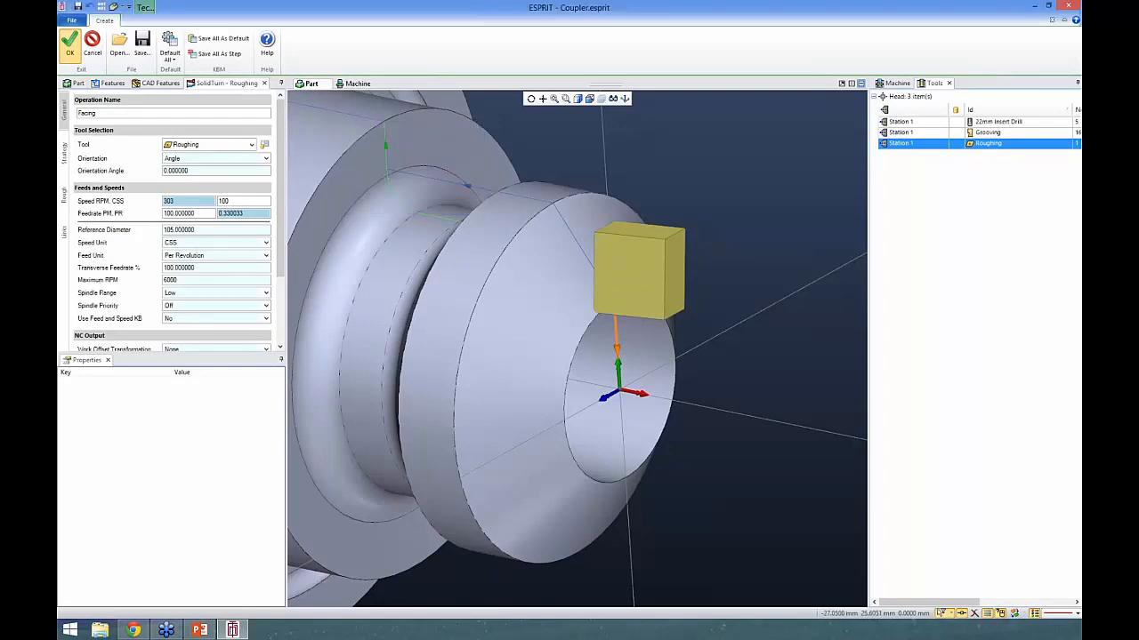
- Set the cutting strategy's type of work to Face and create the Facing operation
left_click(63, 156)
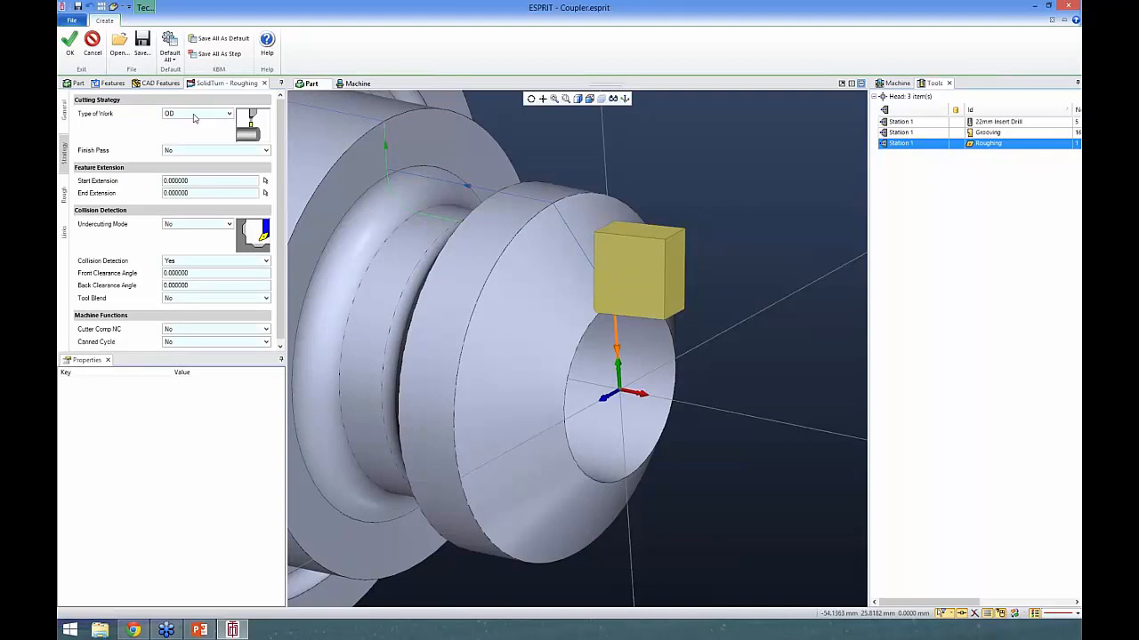
left_click(183, 119)
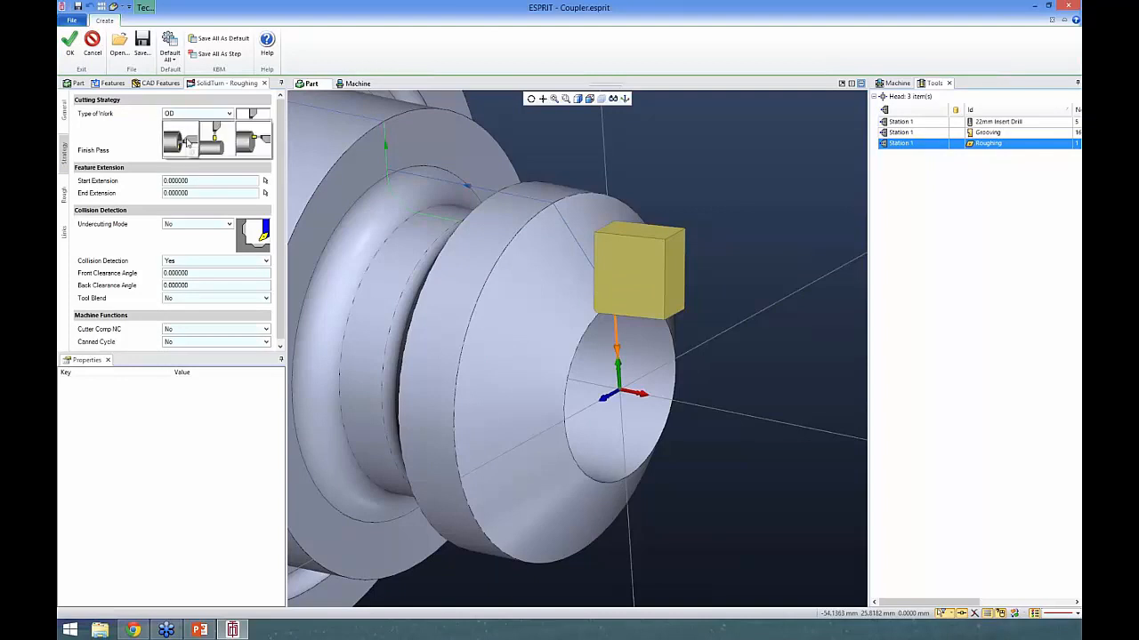
left_click(258, 147)
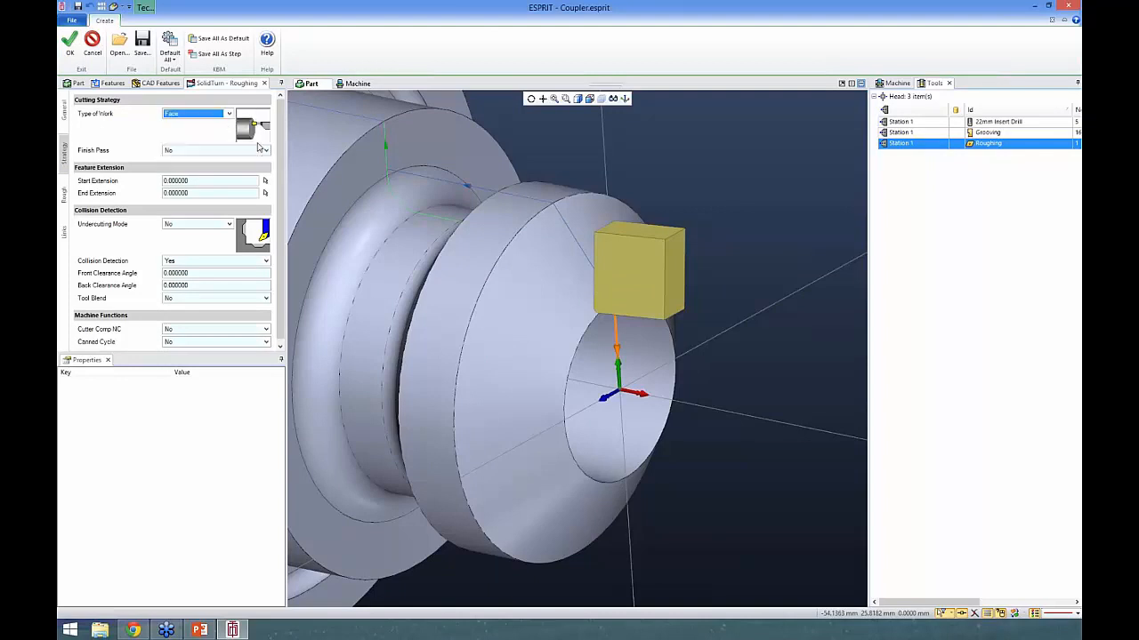
left_click(71, 51)
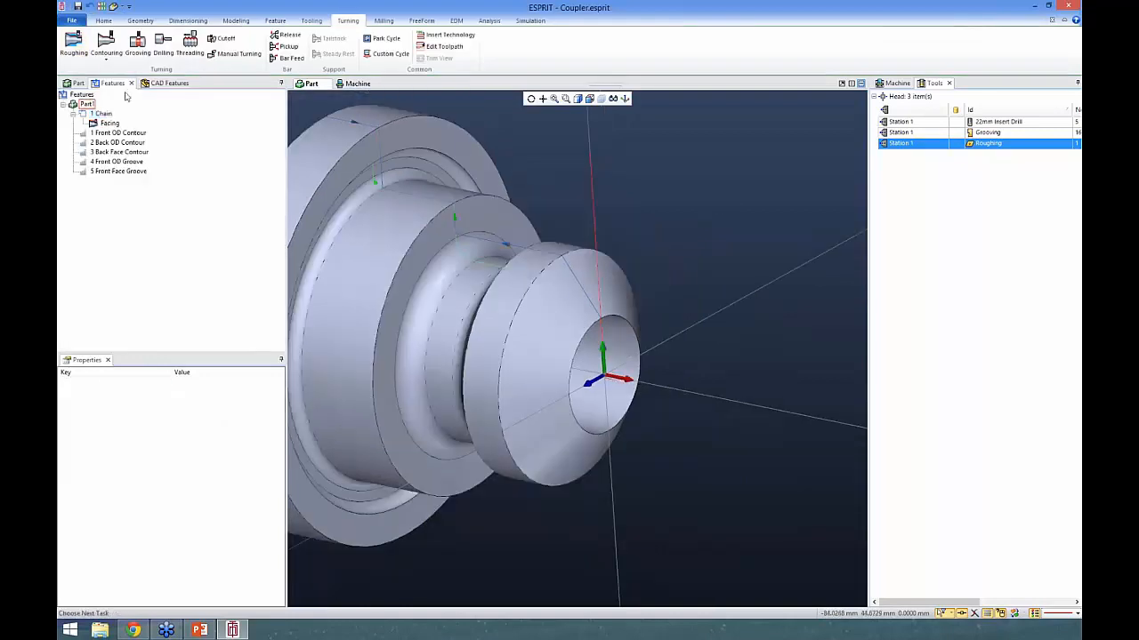
- Delete the chain feature together with its Facing operation
left_click(96, 113)
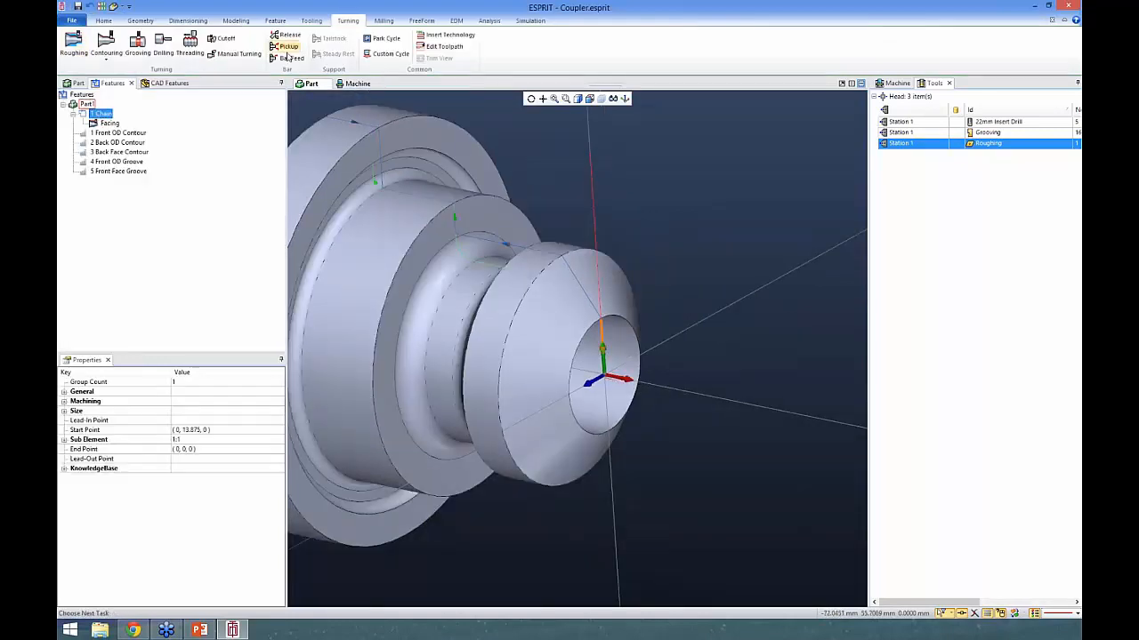
left_click(665, 290)
scroll(600, 339, "up", 5)
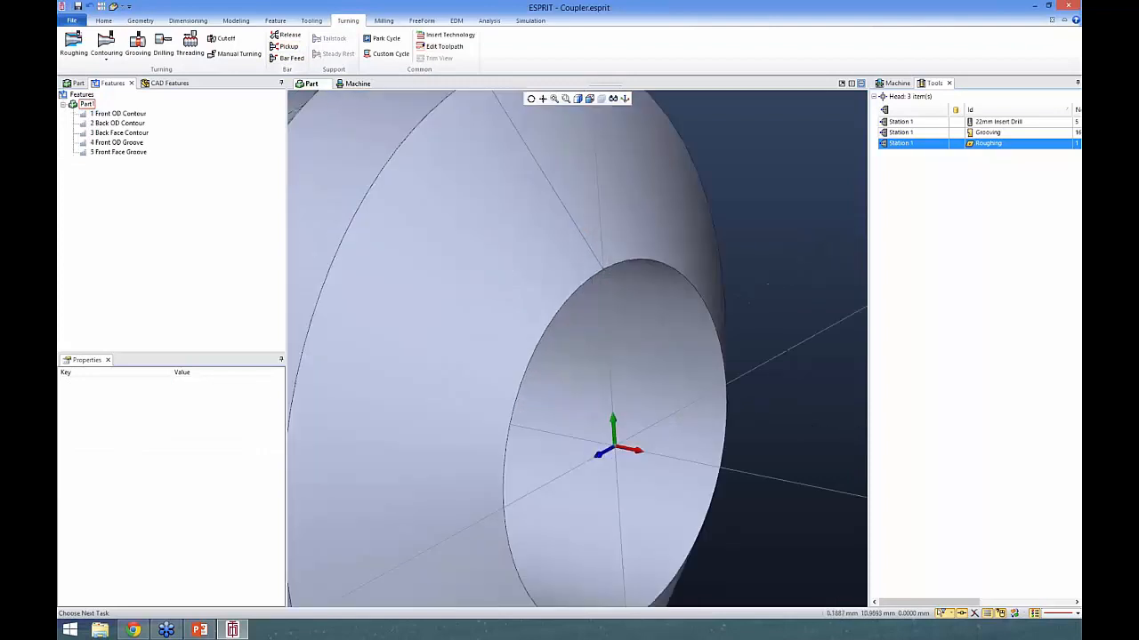
- Create a turning feature from the line segment on the front face about the X-axis, with type of work Face Contour
left_click(605, 306)
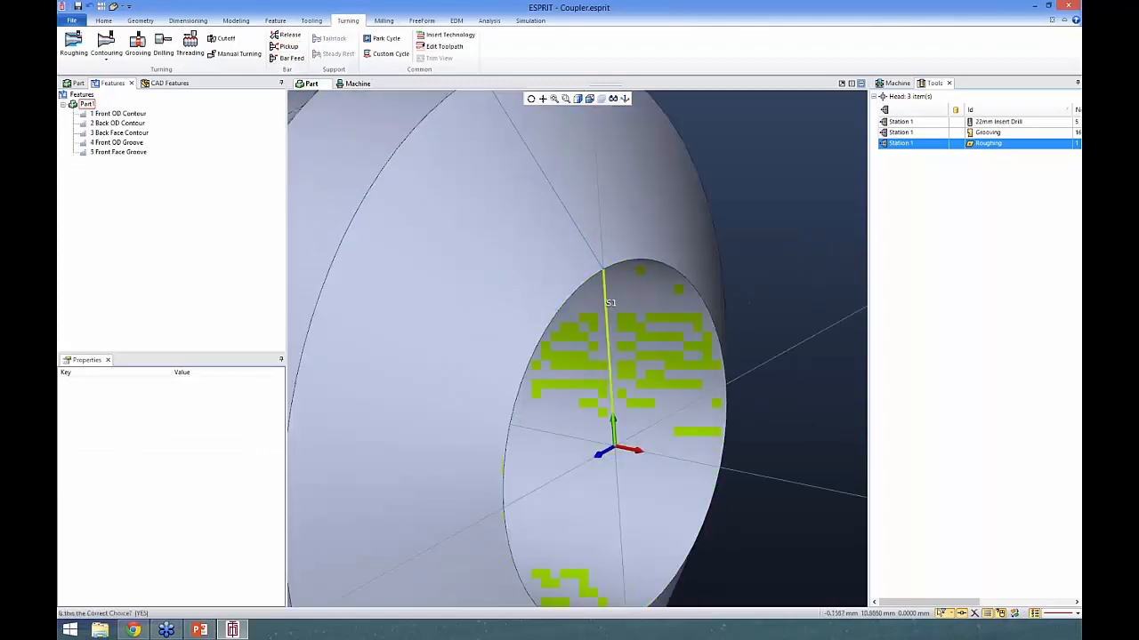
left_click(605, 293)
left_click(236, 21)
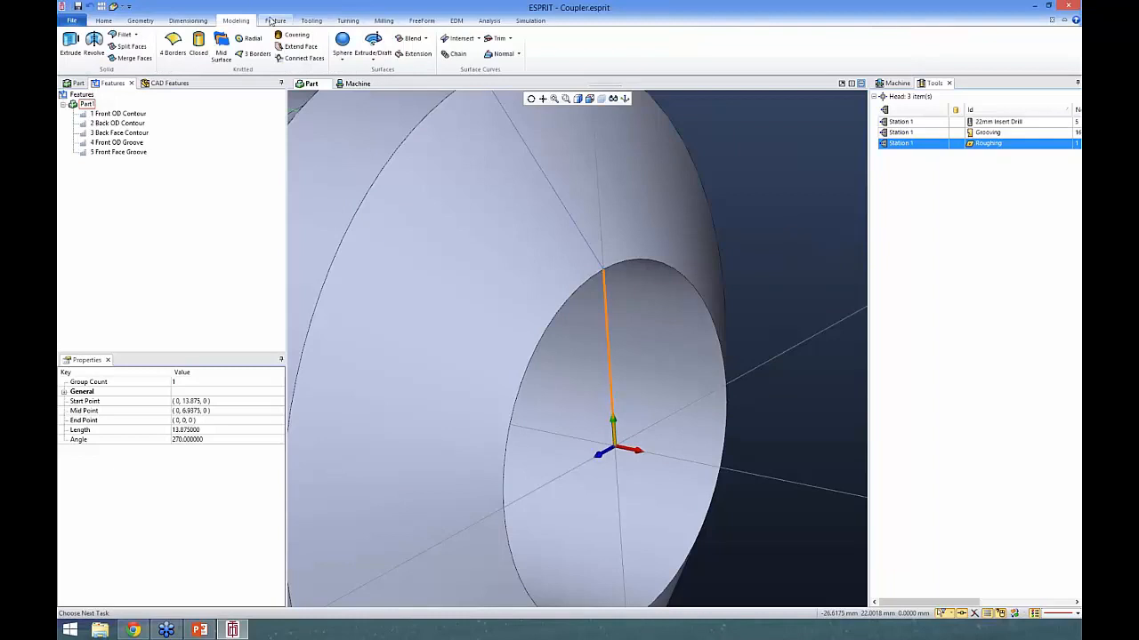
left_click(275, 22)
left_click(250, 46)
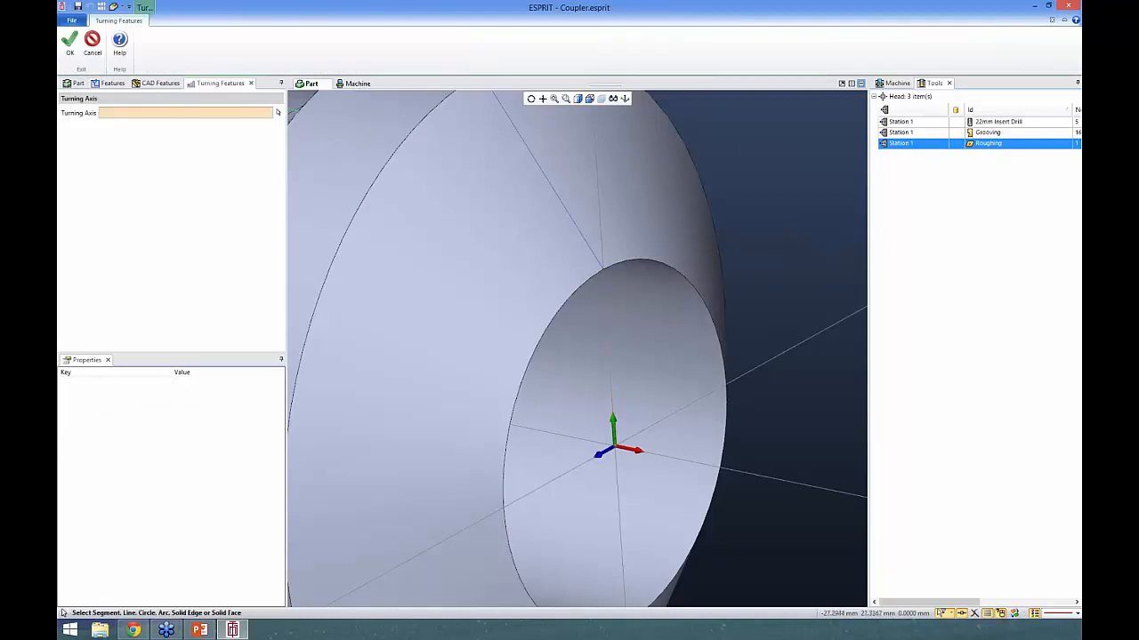
left_click(762, 474)
scroll(778, 412, "down", 3)
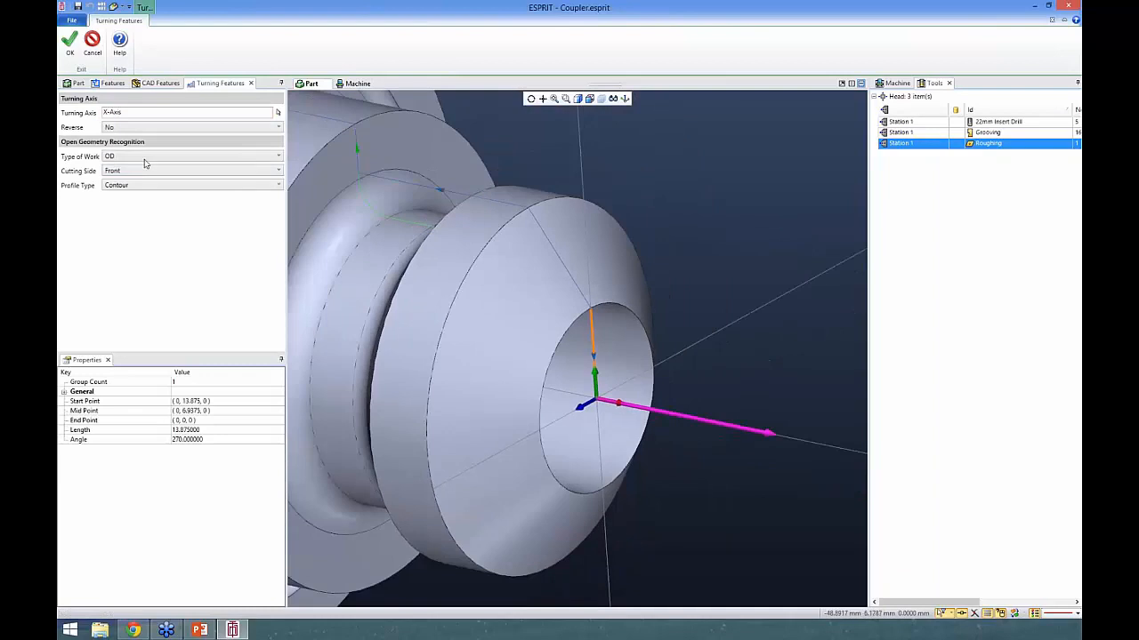
left_click(140, 160)
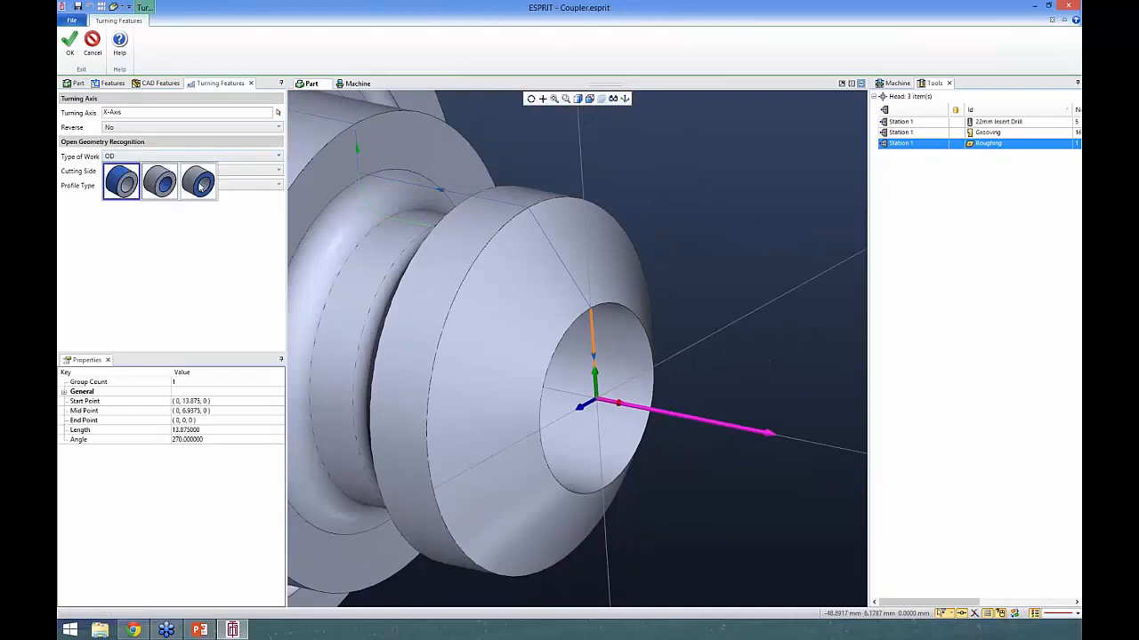
left_click(199, 184)
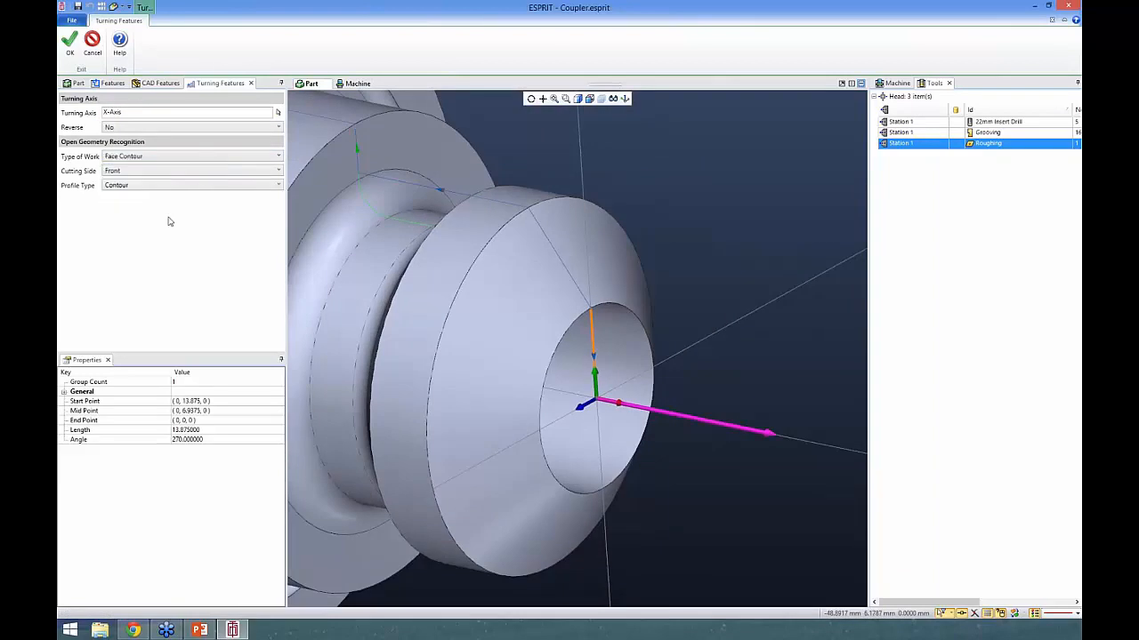
left_click(70, 41)
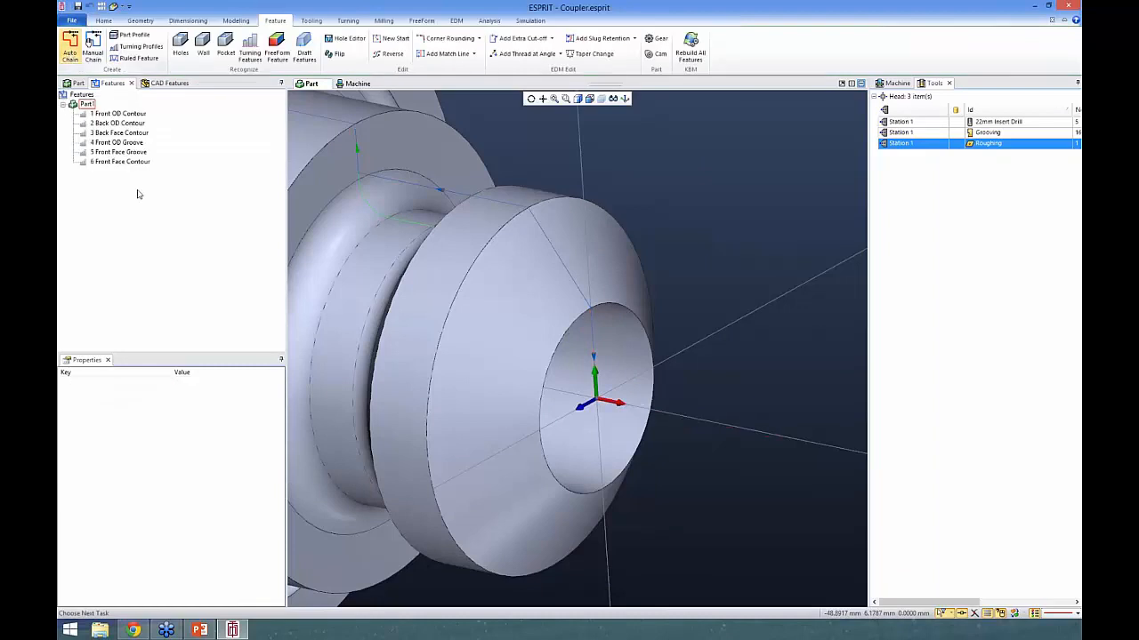
- Create the Facing roughing operation on the Front Face Contour feature with the retained settings
left_click(116, 164)
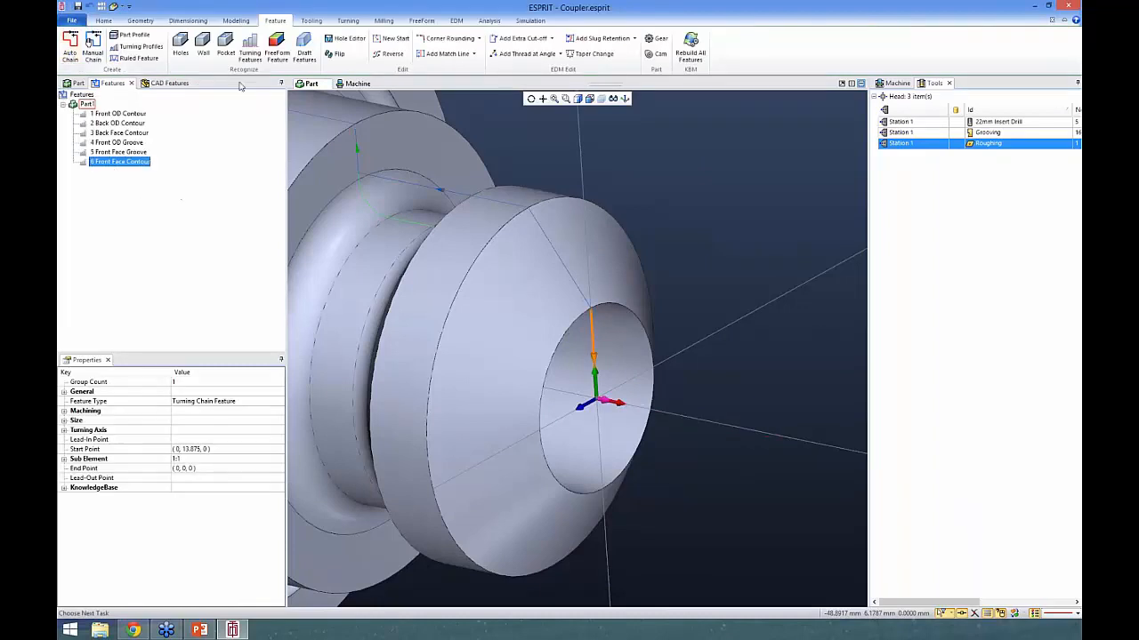
left_click(348, 19)
left_click(72, 44)
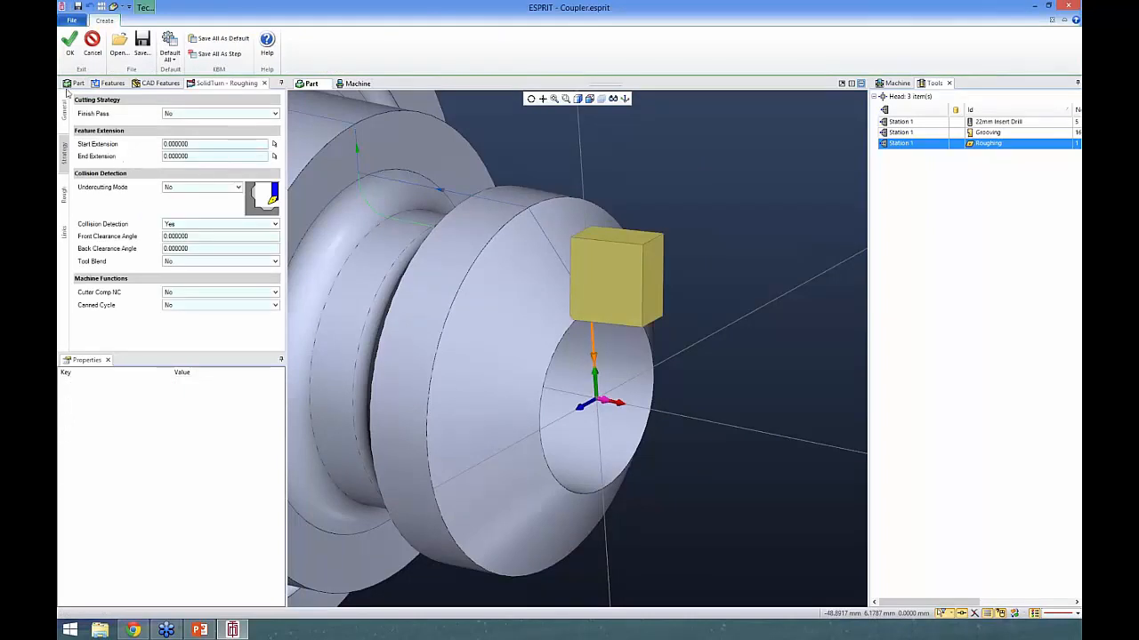
left_click(70, 44)
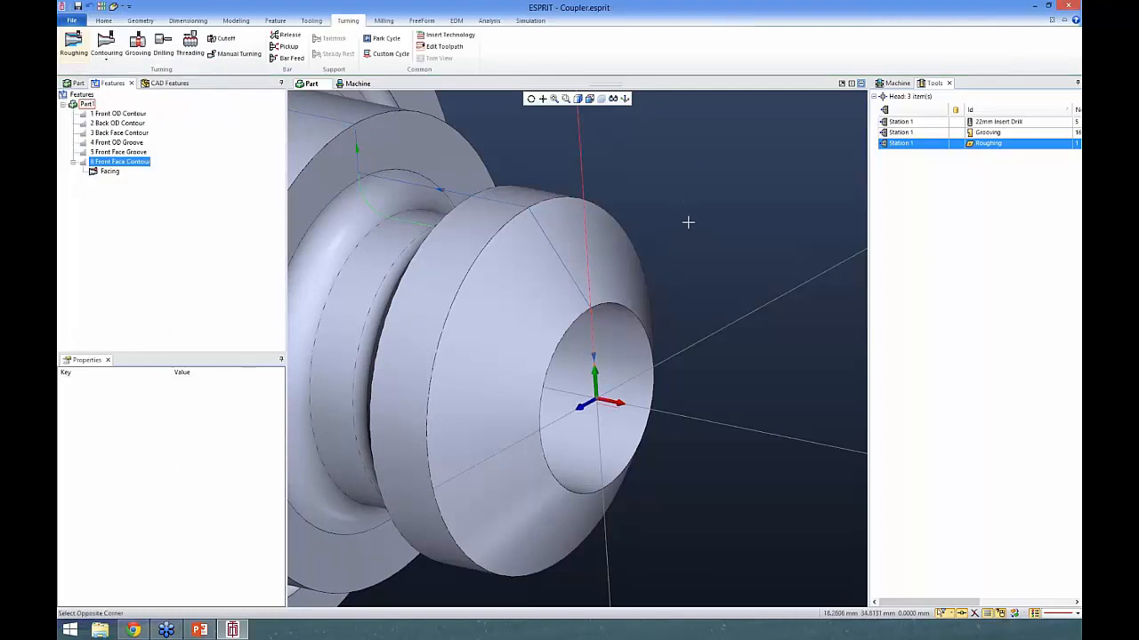
left_click(689, 222)
- Create a turning roughing operation named OD Roughing on the Front OD Contour feature
scroll(667, 265, "down", 4)
middle_click_drag(601, 258, 609, 255)
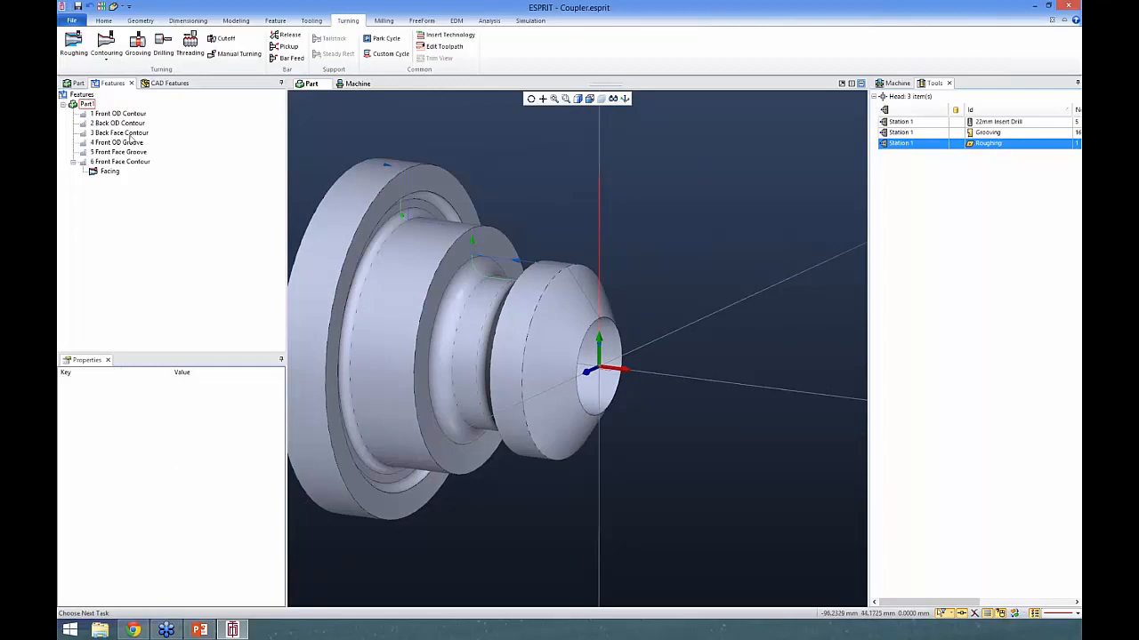
left_click(115, 114)
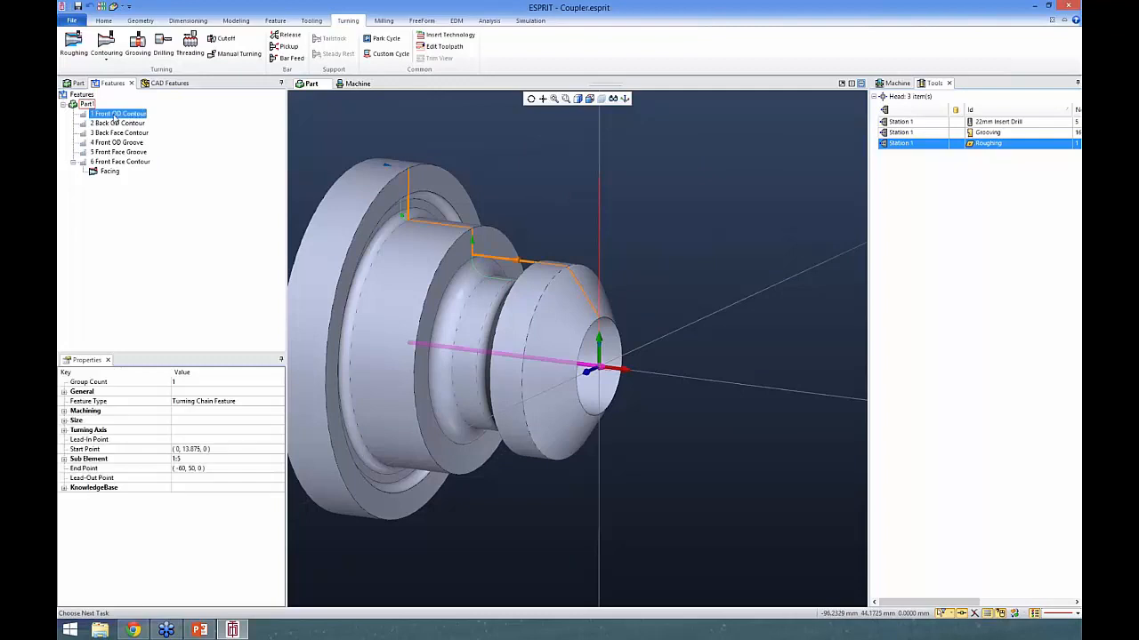
left_click(73, 43)
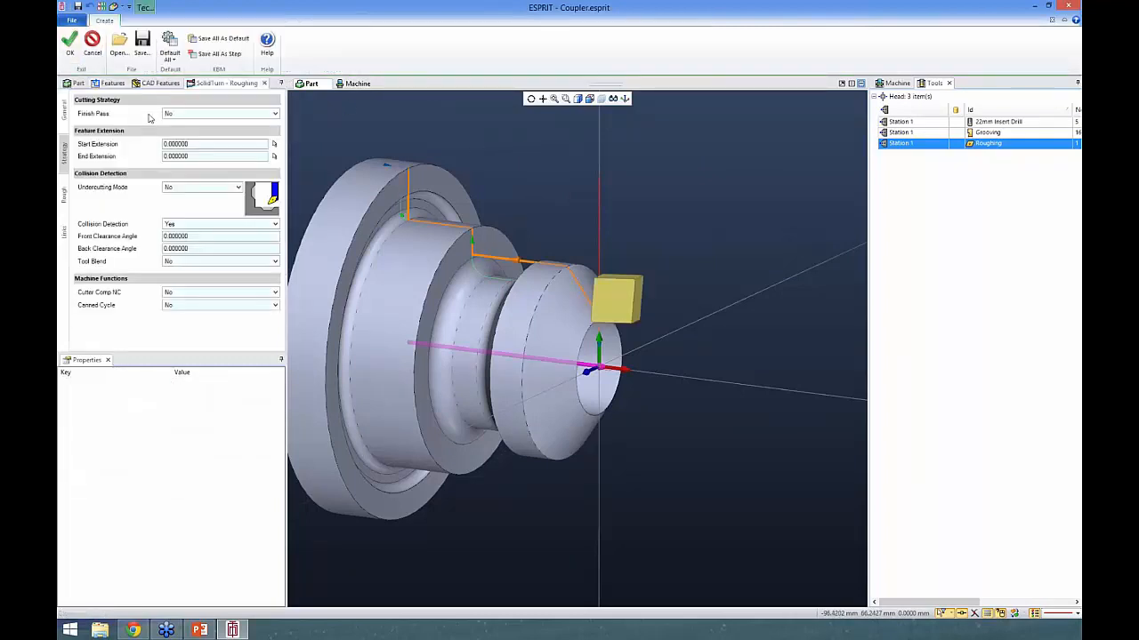
left_click(64, 110)
left_click_drag(108, 110, 74, 106)
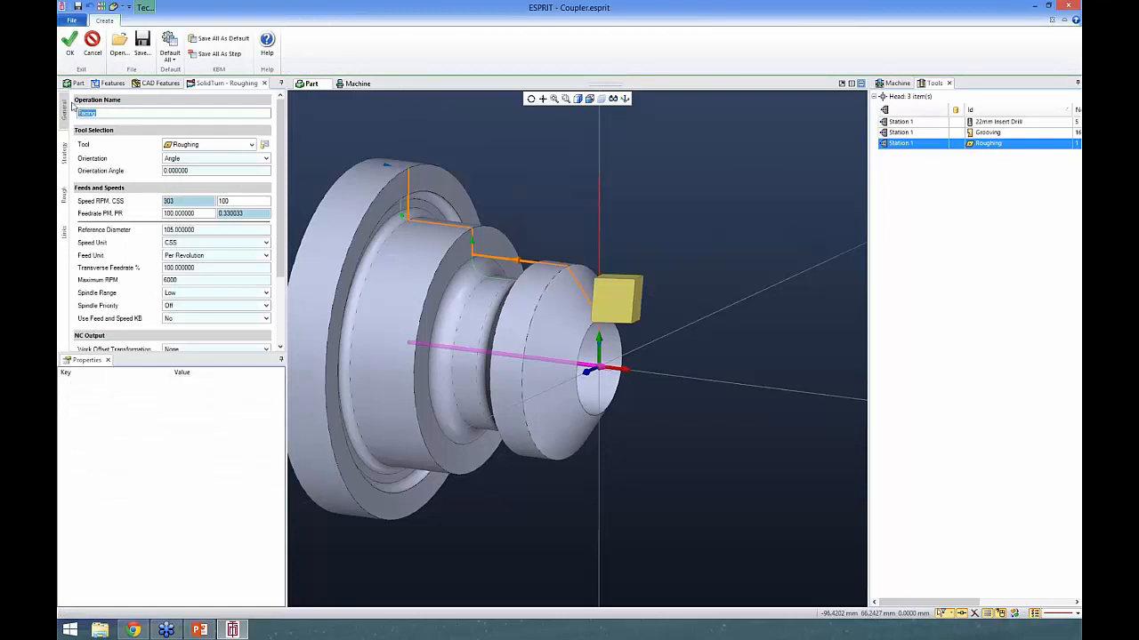
type("OD Rough")
left_click(70, 49)
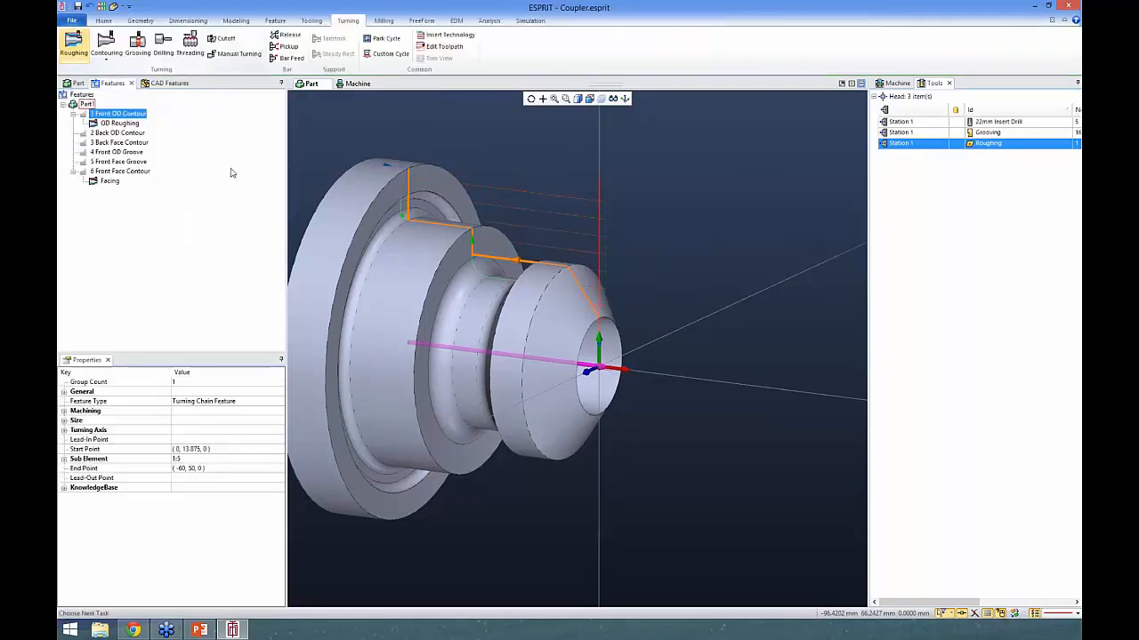
- Start a grooving operation on the Front OD Groove with default settings, name it OD Groove and assign the Grooving tool
left_click(116, 153)
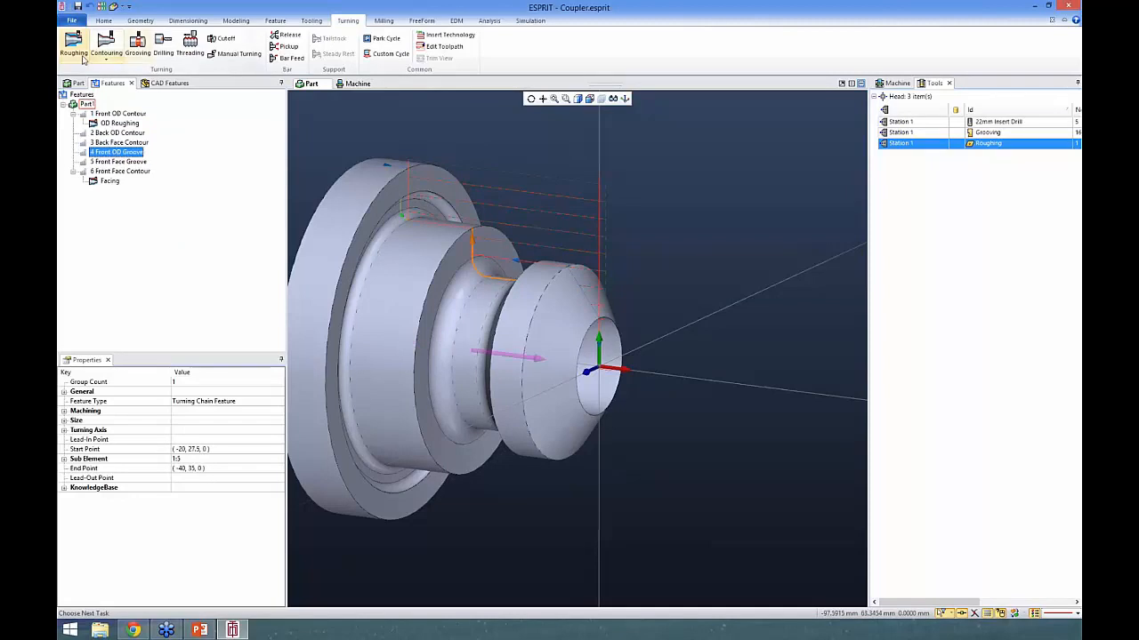
left_click(137, 43)
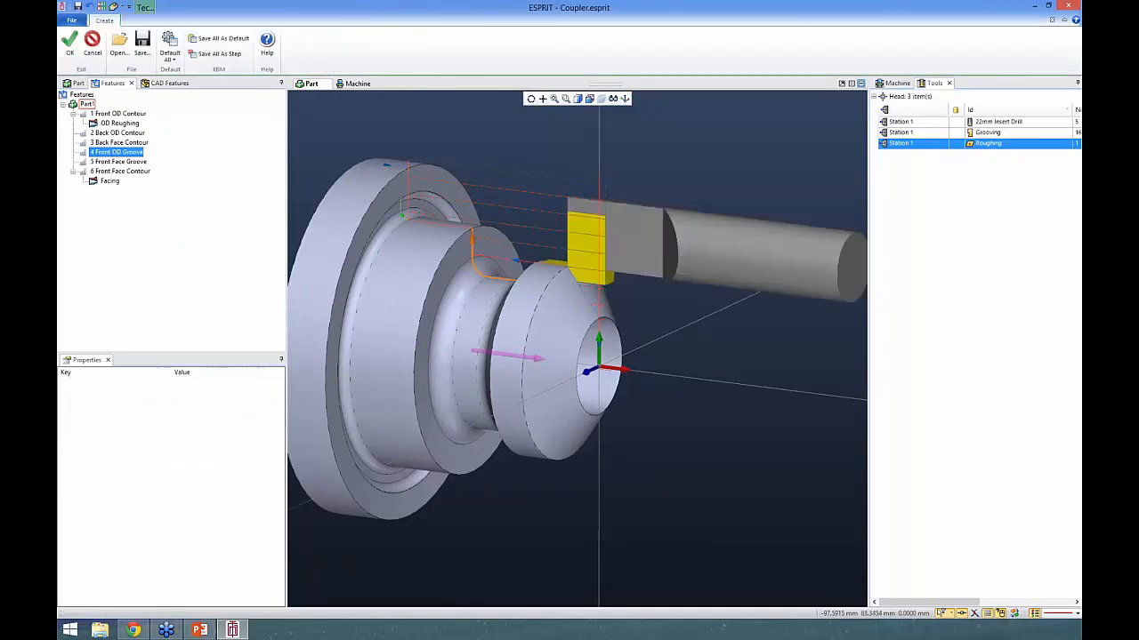
left_click(169, 43)
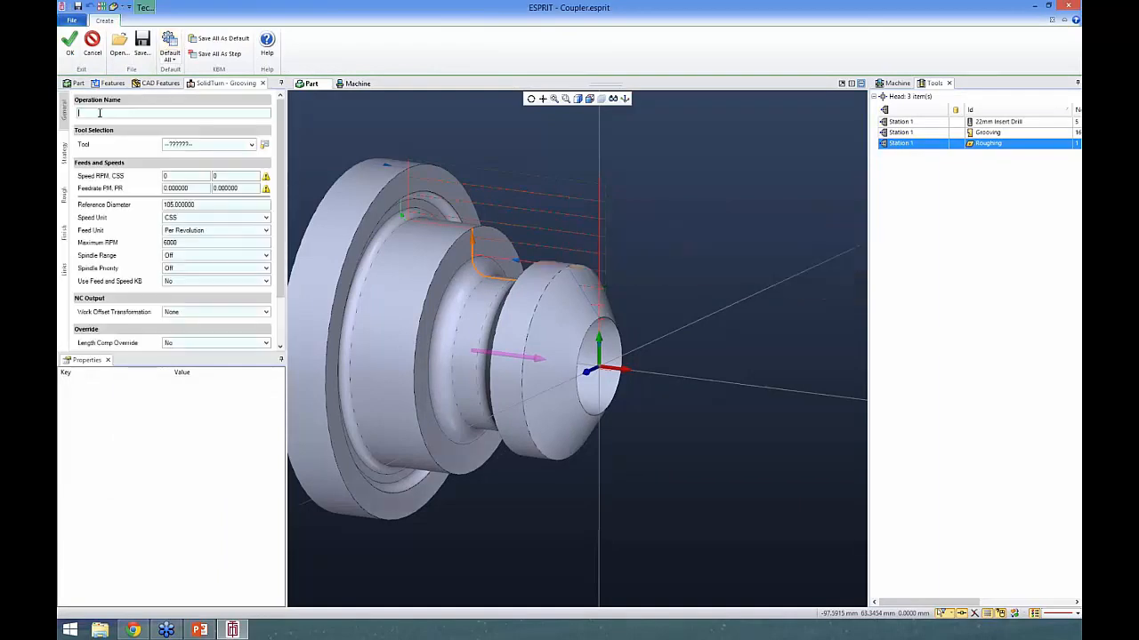
type("OD Groove")
left_click(207, 144)
left_click(198, 156)
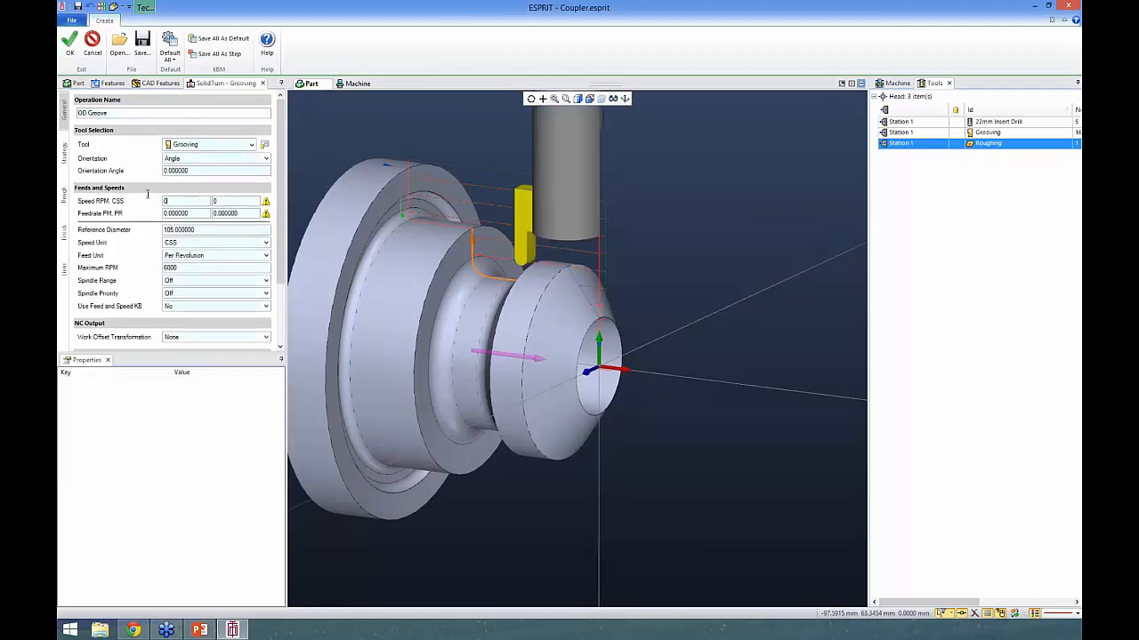
- Set the groove operation's CSS speed to 11 and its feedrate PM to 100, and create the operation
type("100")
key("Tab")
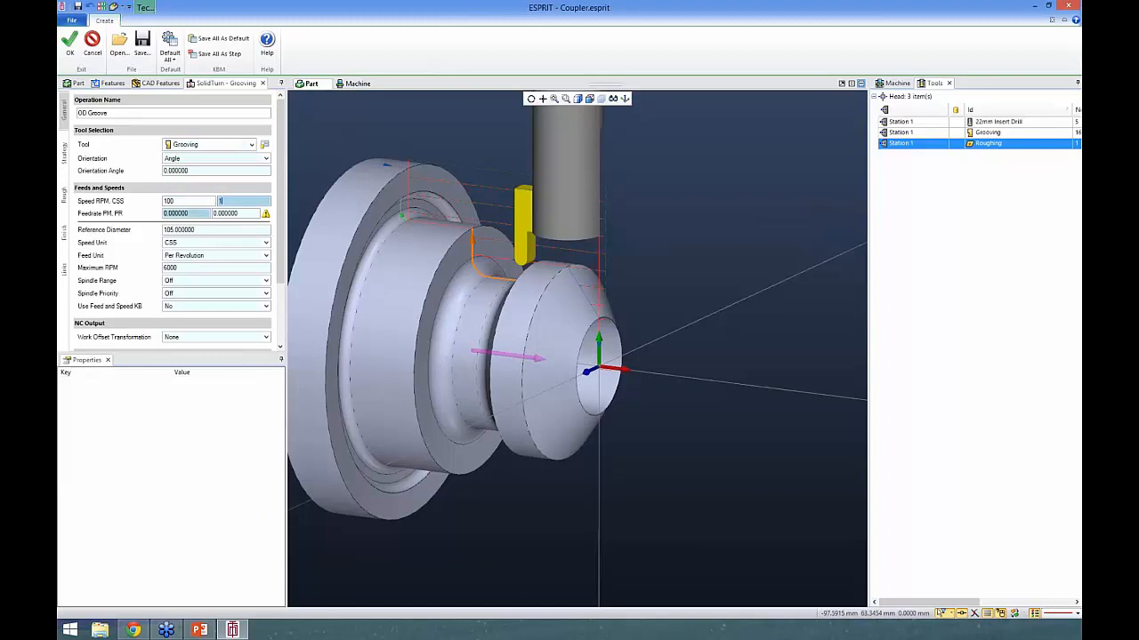
type("11")
key("Tab")
type("1")
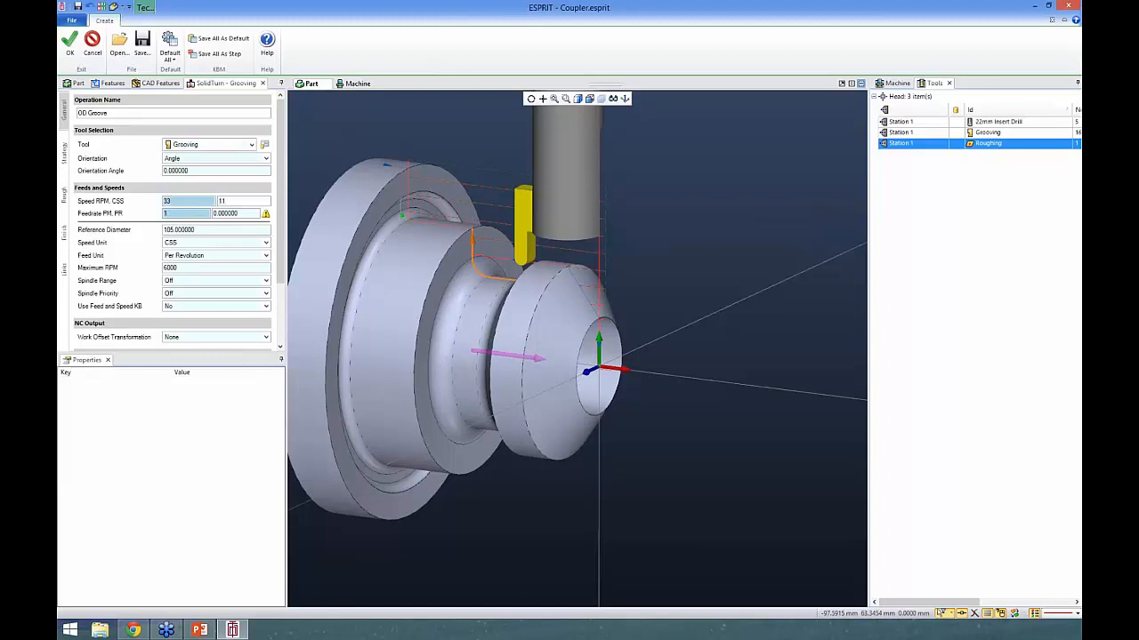
type("00")
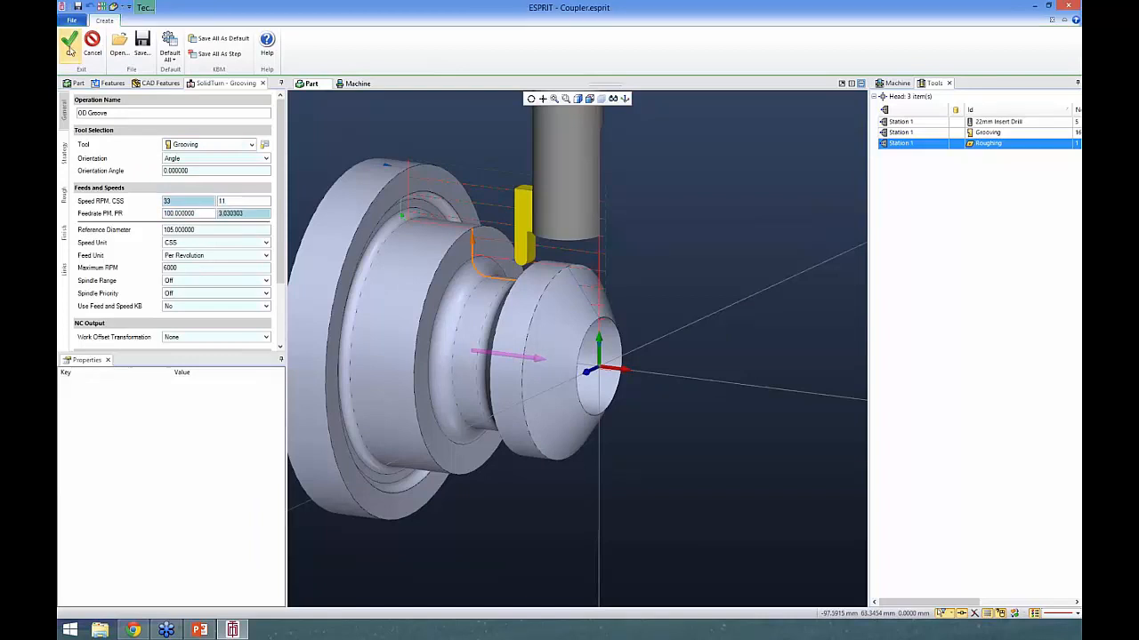
left_click(70, 40)
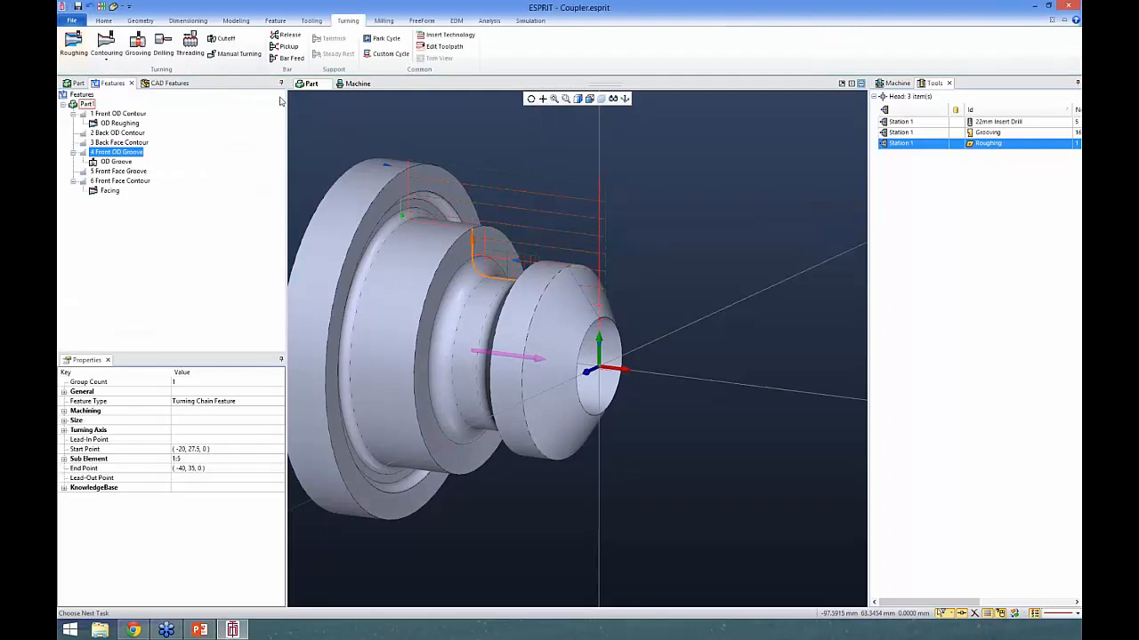
- Reopen the OD Groove operation and set its finish CSS speed to 1 and finish feedrate PM to 100
left_click(114, 162)
middle_click_drag(462, 222, 490, 224)
double_click(114, 162)
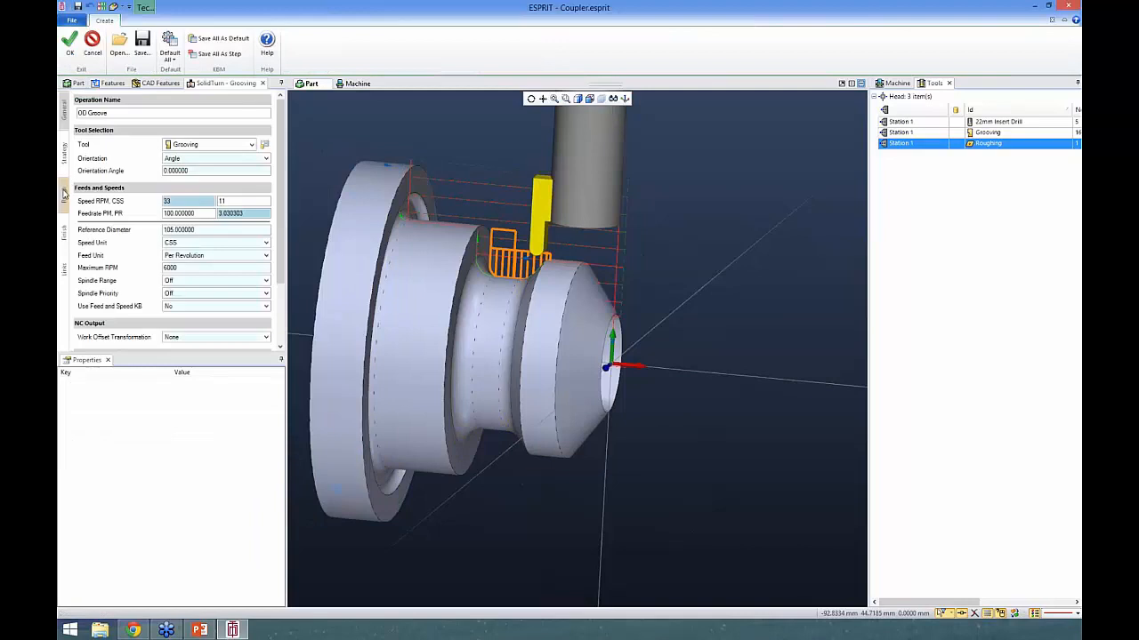
left_click(63, 198)
left_click(64, 222)
left_click(190, 143)
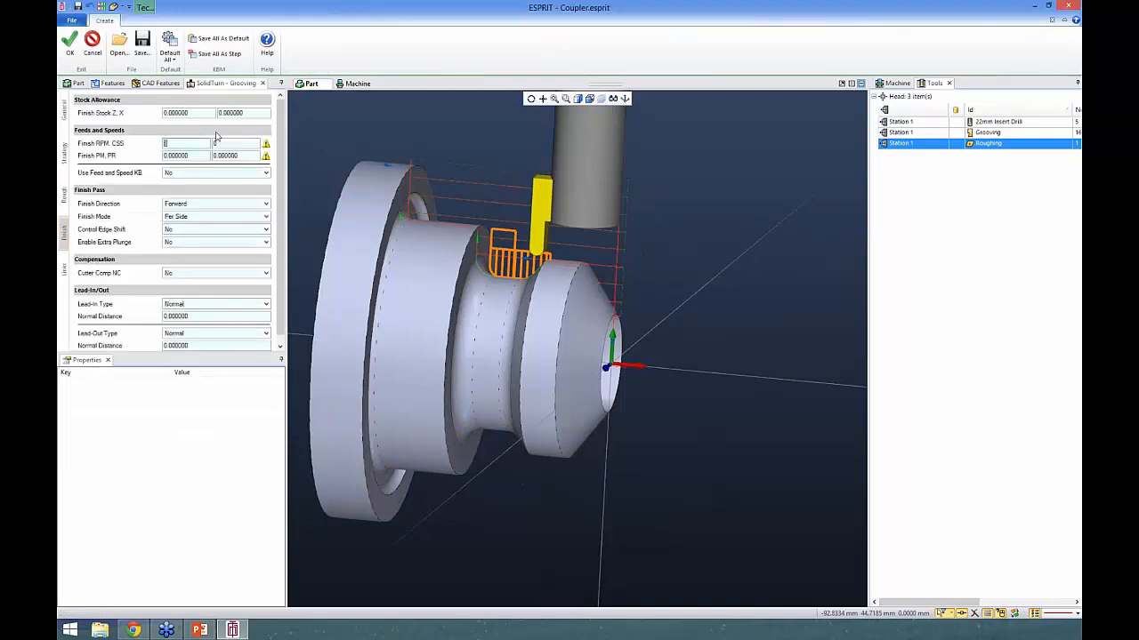
type("1000")
key("Tab")
type("1")
key("Tab")
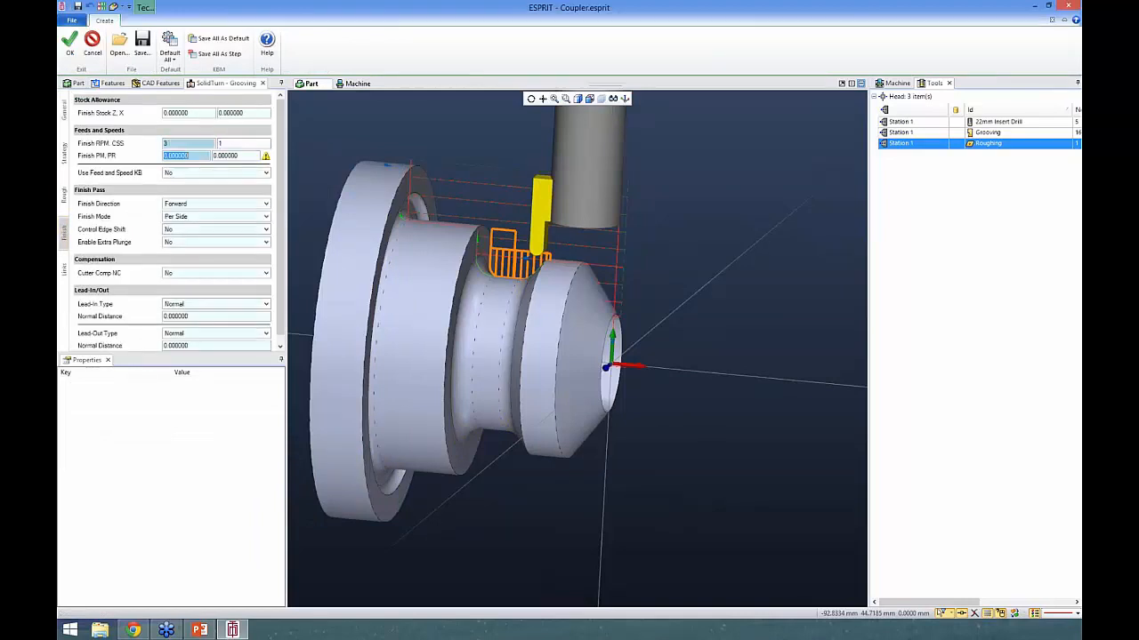
type("1")
key("Tab")
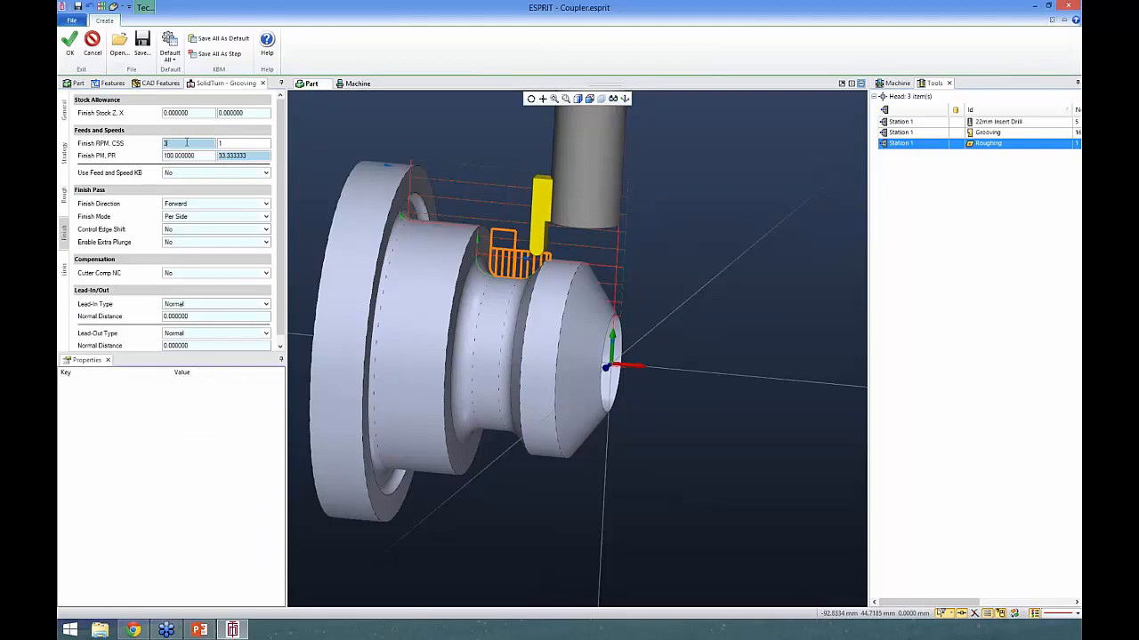
- Set the finish speed to 1000 RPM and the finish feedrate PM to 100, and update the OD Groove operation
left_click(209, 156)
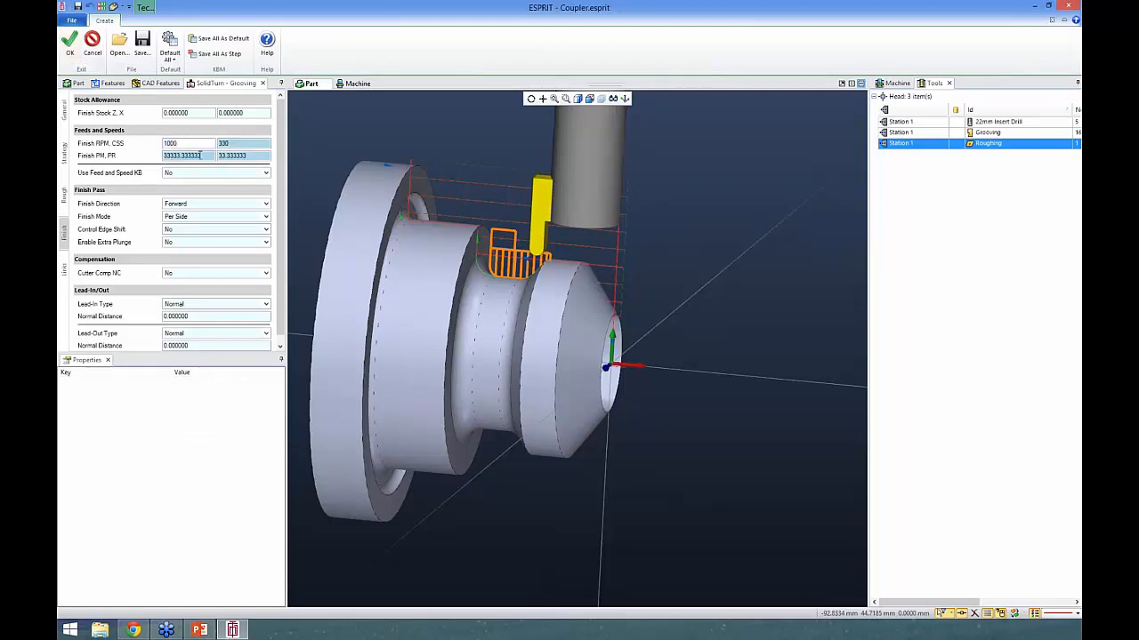
left_click_drag(202, 155, 109, 150)
type("100")
left_click(70, 42)
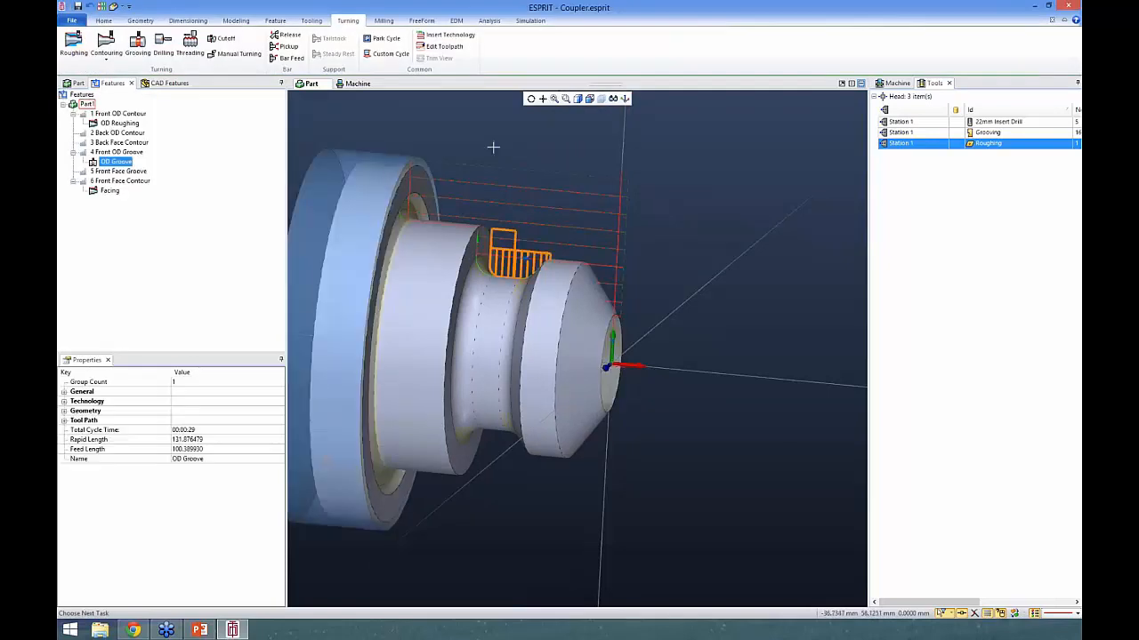
left_click(173, 197)
- Start a grooving operation on the Front Face Groove and set the tool orientation to Reverse Angle at -90 degrees
left_click(118, 172)
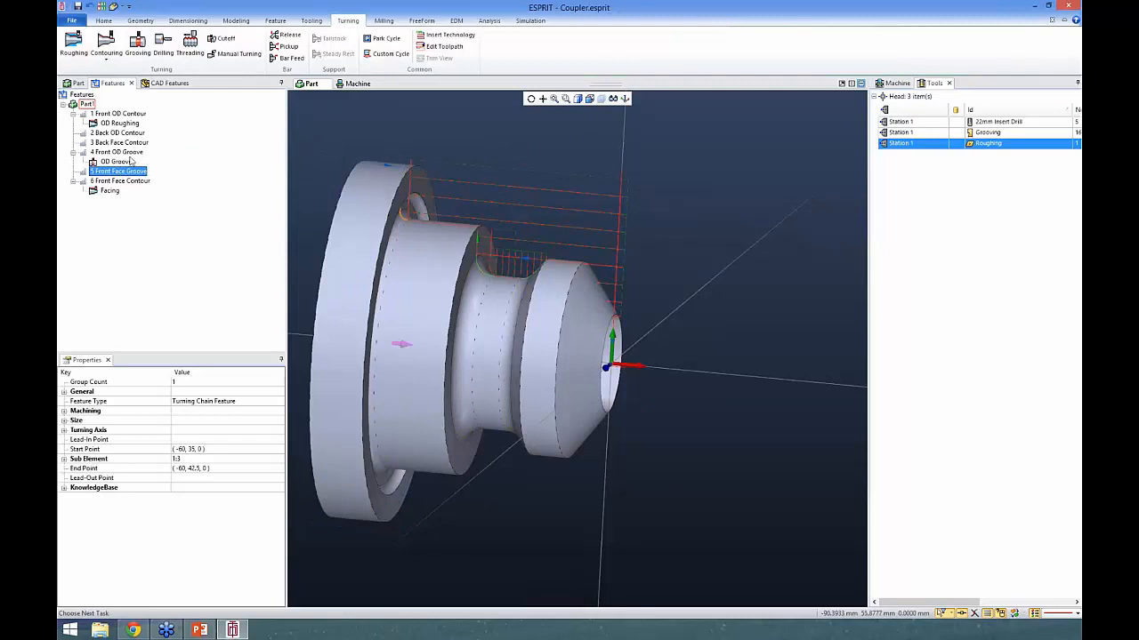
left_click(138, 47)
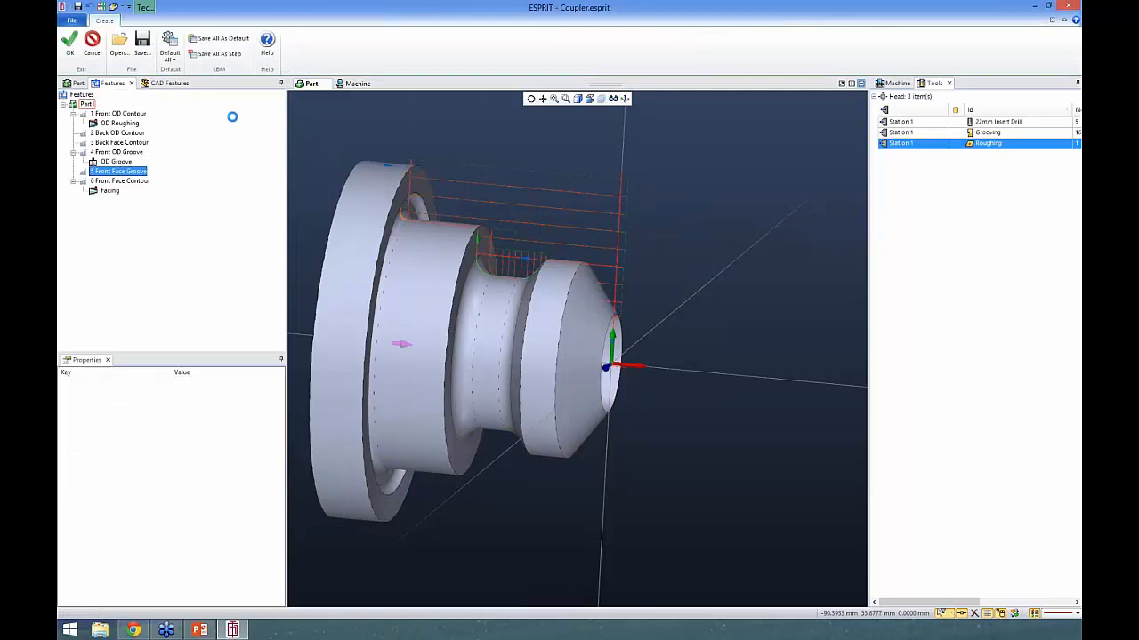
left_click(64, 105)
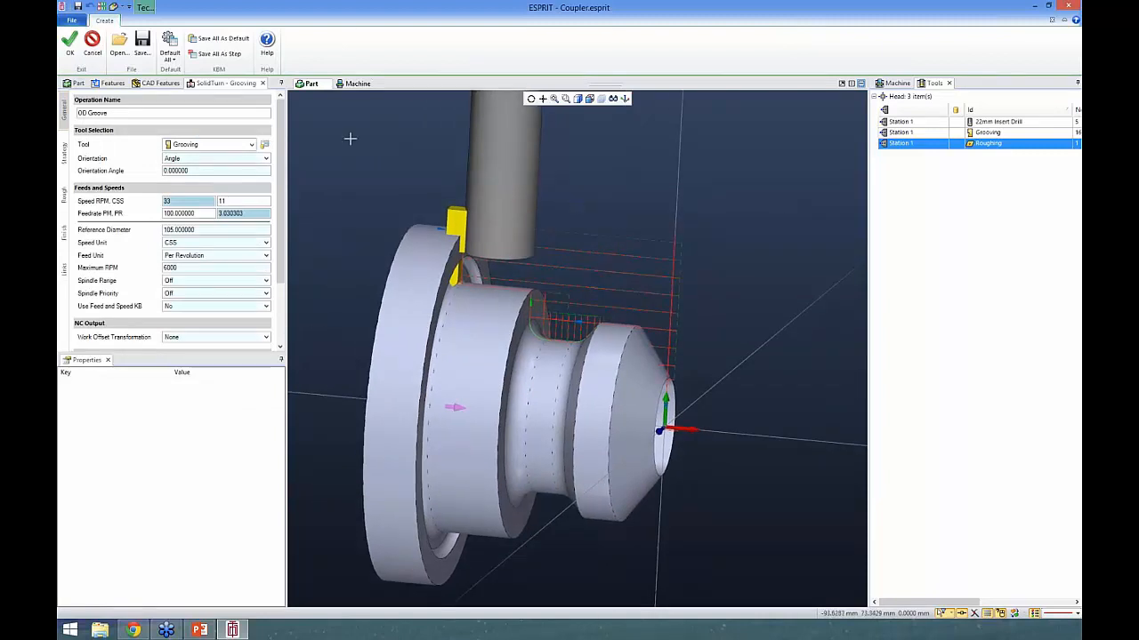
left_click(195, 159)
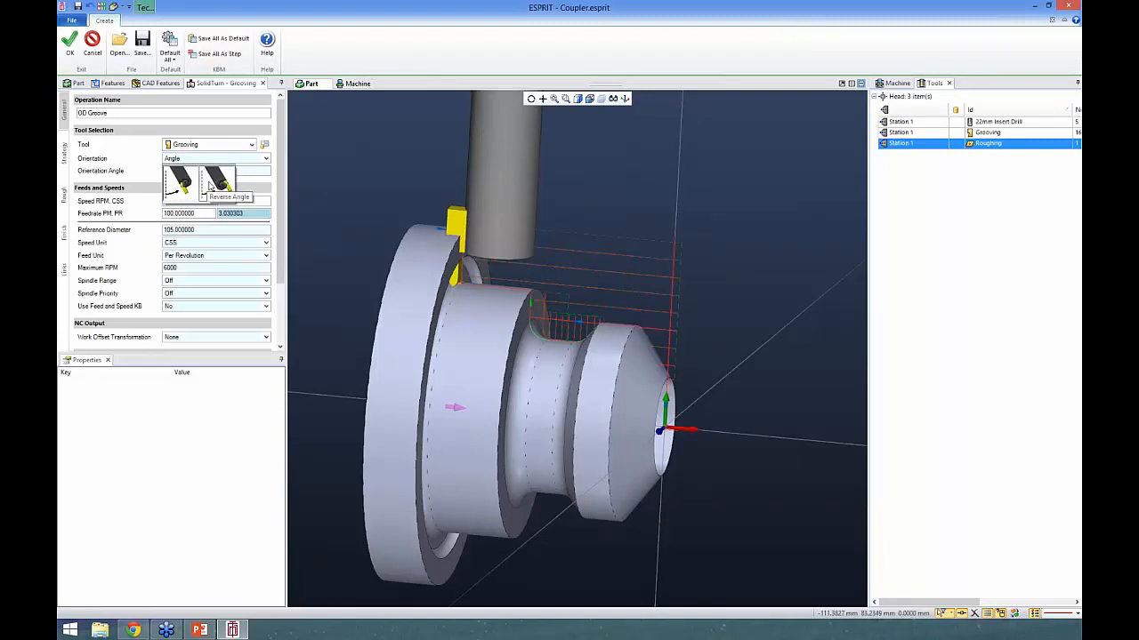
left_click(214, 184)
key("Tab")
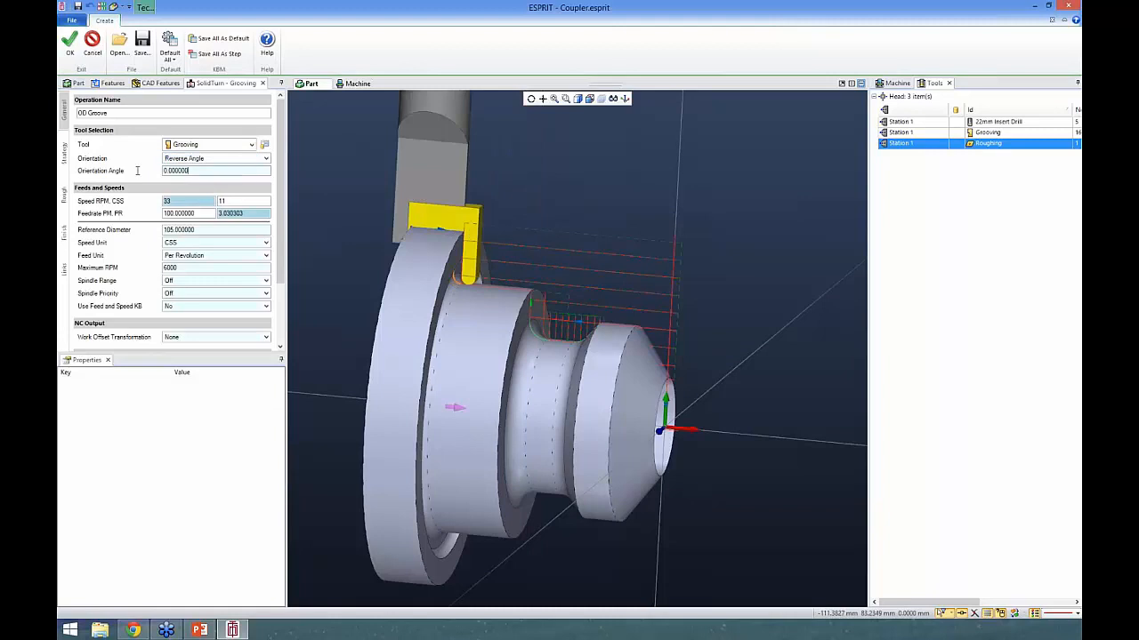
type("-90")
key("Tab")
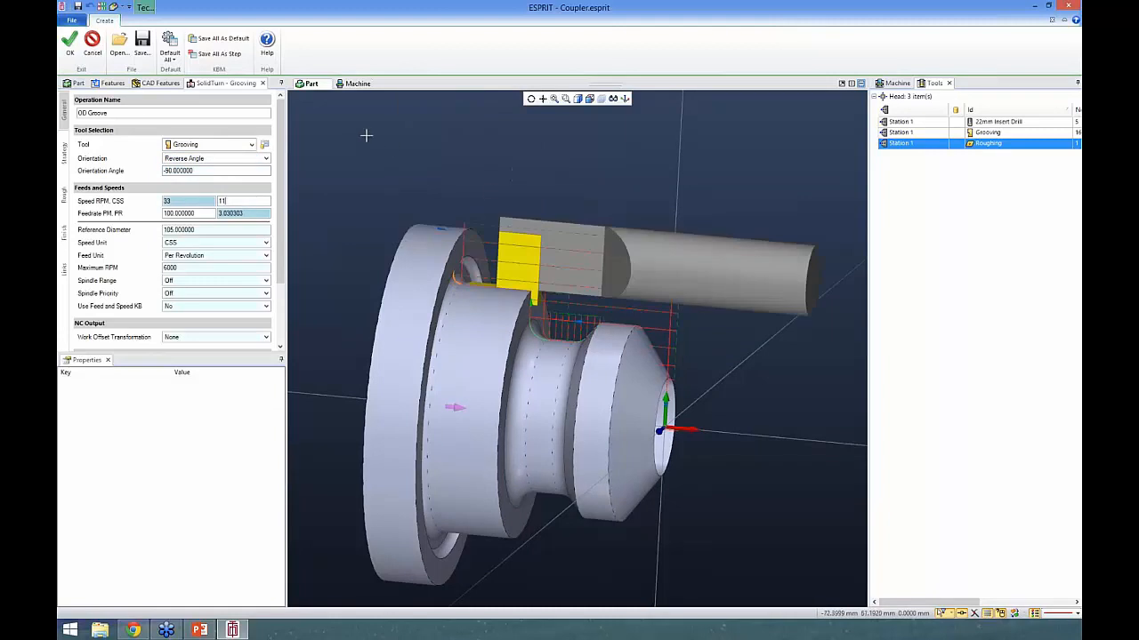
- Name the grooving operation Face Groove and create it on the Front Face Groove feature
left_click(89, 113)
key("BackSpace")
key("BackSpace")
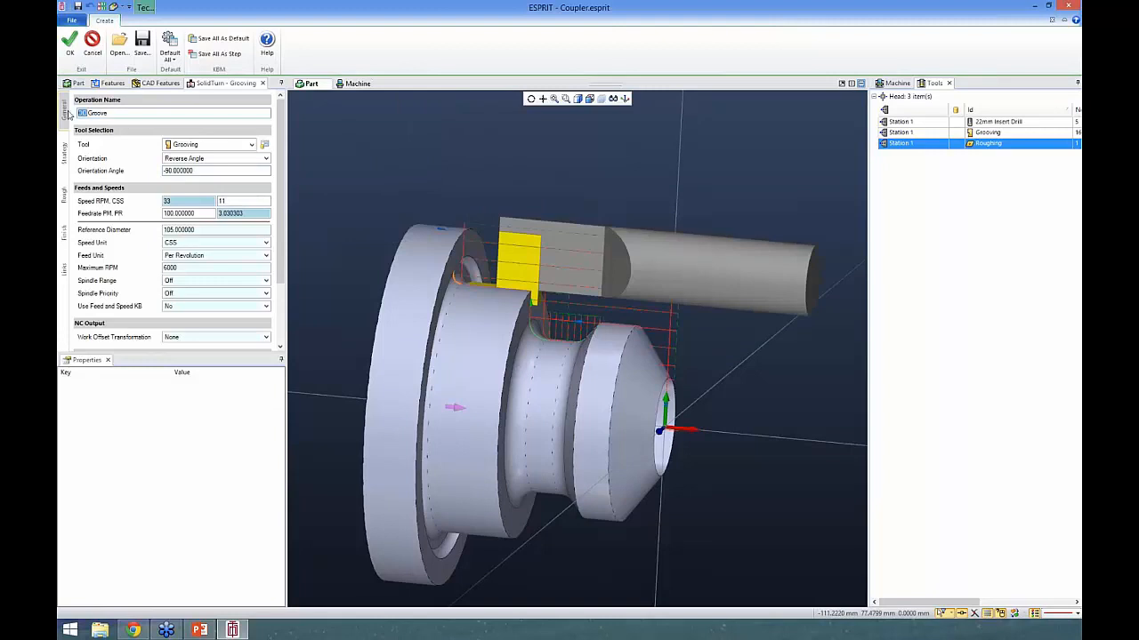
type("Face")
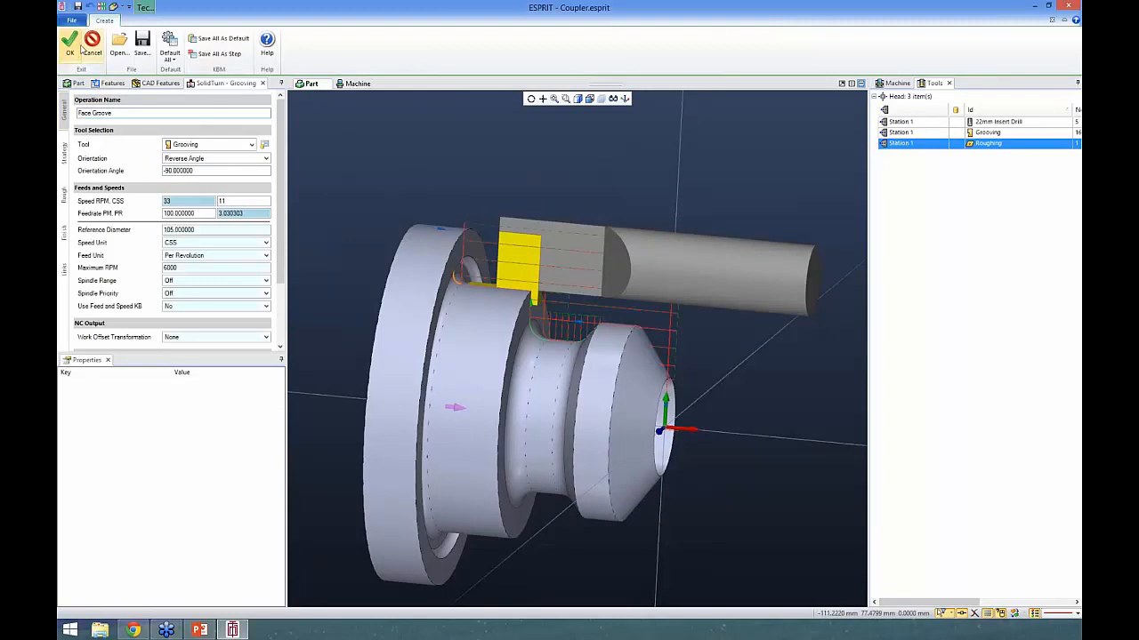
left_click(71, 49)
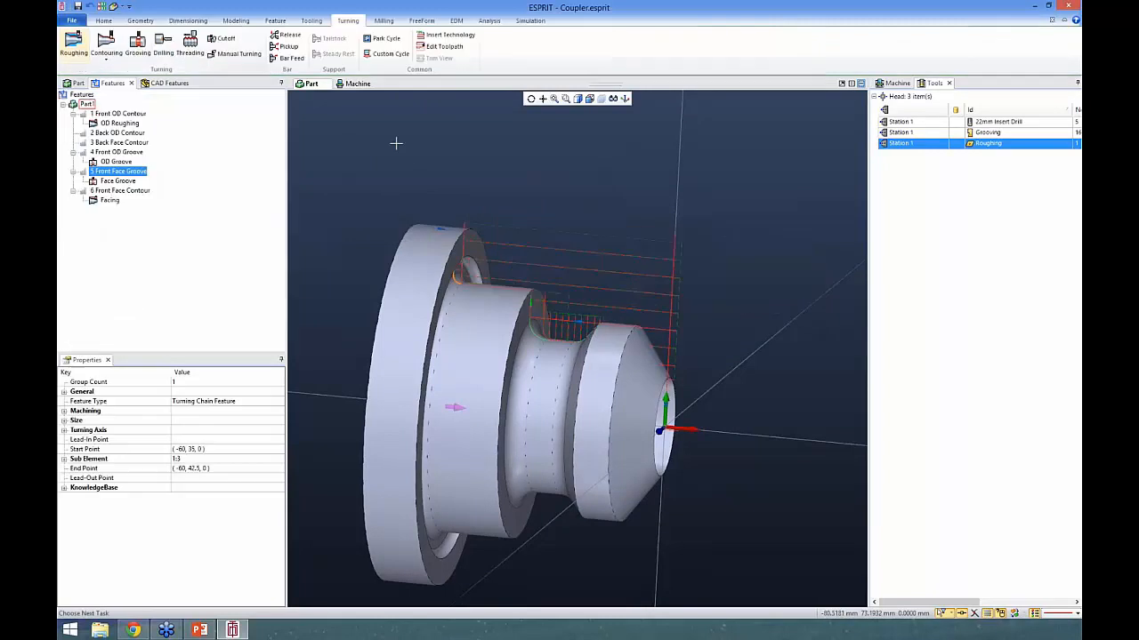
left_click(351, 177)
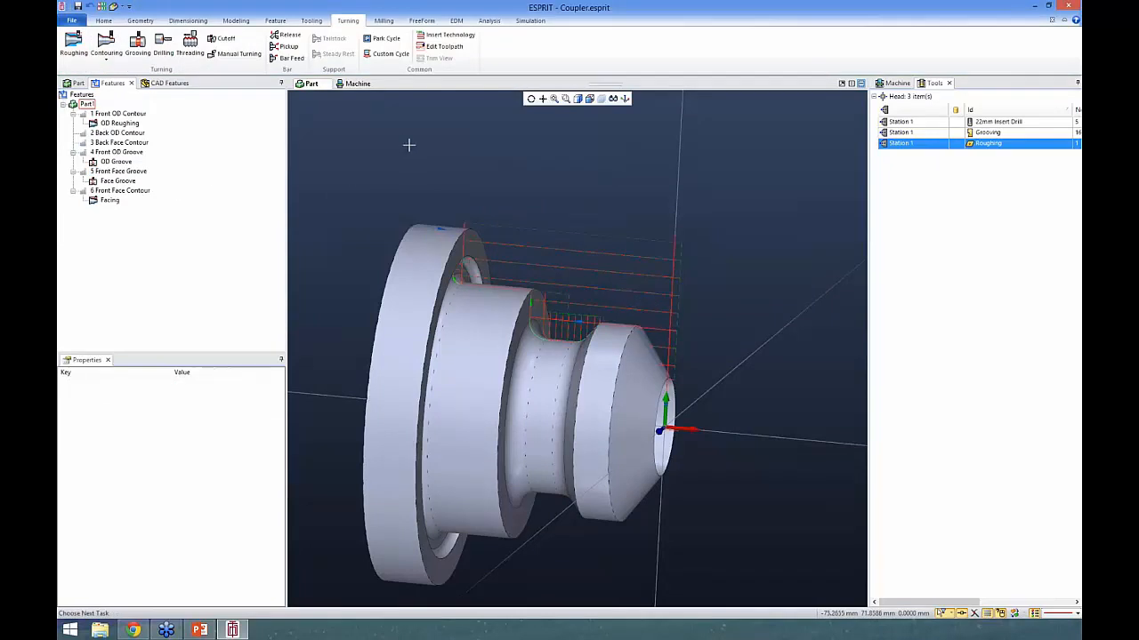
- Recognize the hole feature on the coupler solid, taking the maximum diameter from the front bore edge
middle_click_drag(532, 265, 487, 270)
scroll(633, 393, "up", 2)
scroll(647, 409, "up", 1)
scroll(571, 353, "down", 2)
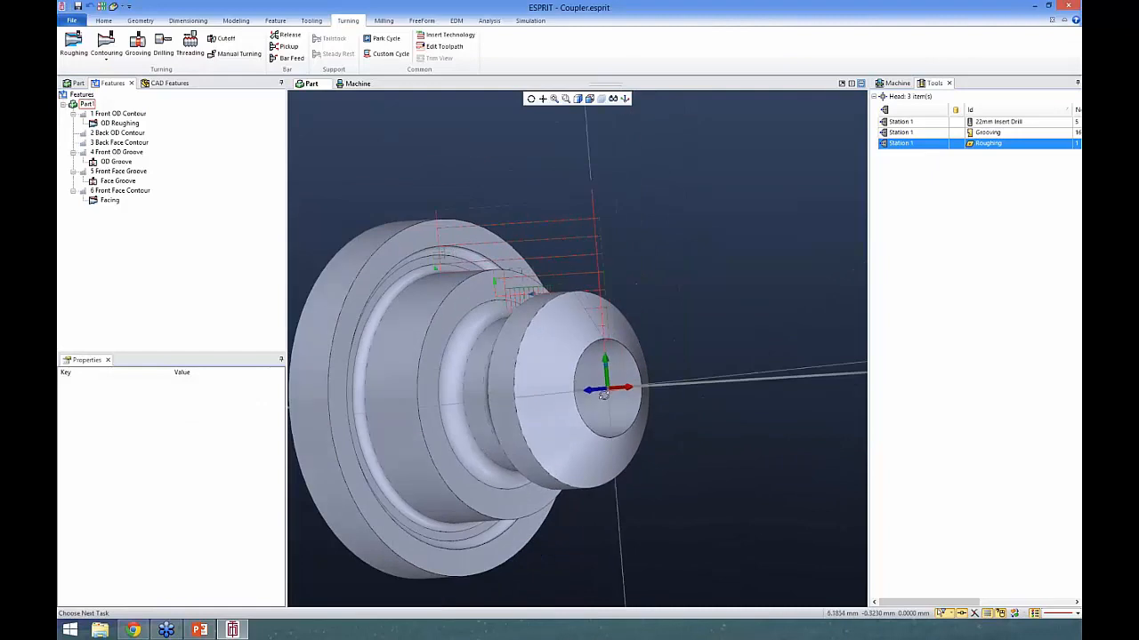
left_click(579, 353, "shift")
left_click(579, 353)
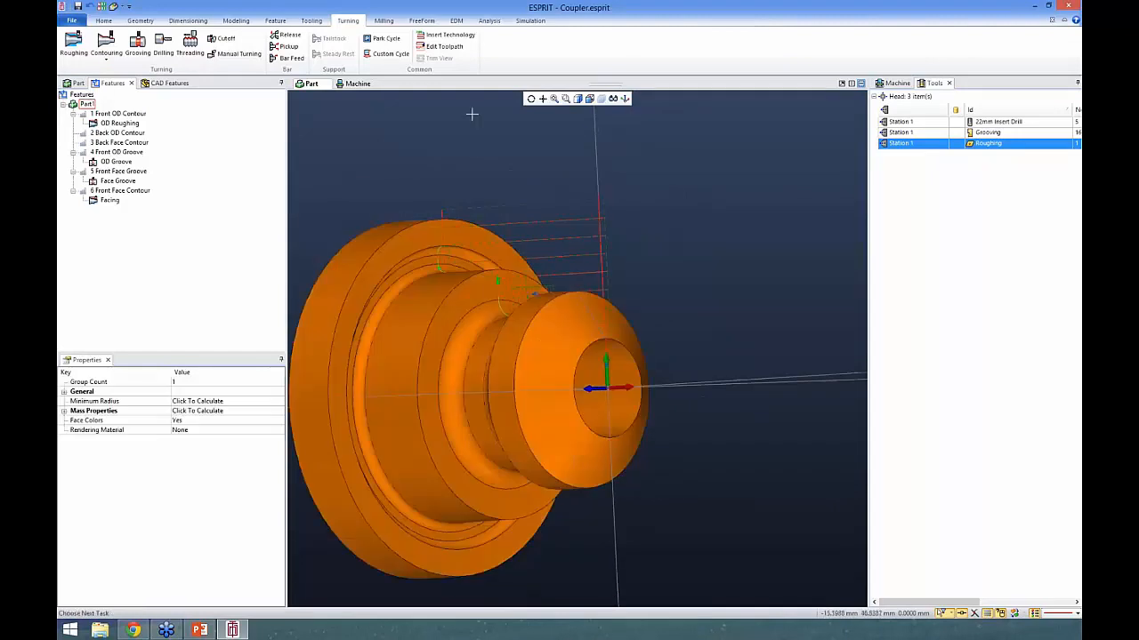
left_click(275, 19)
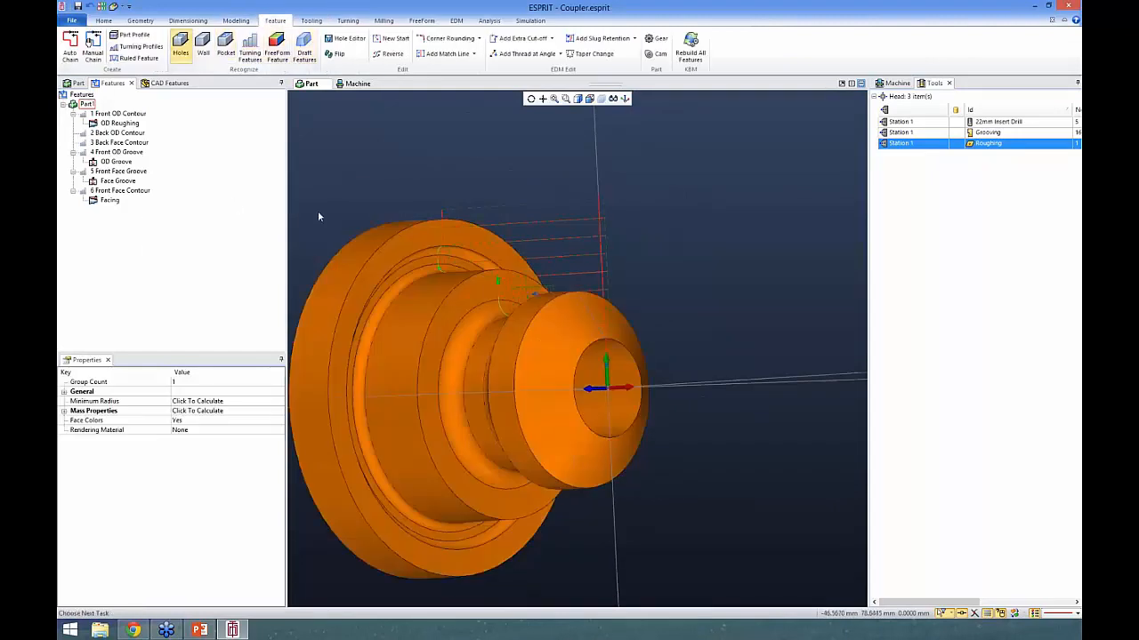
left_click(181, 44)
left_click(265, 113)
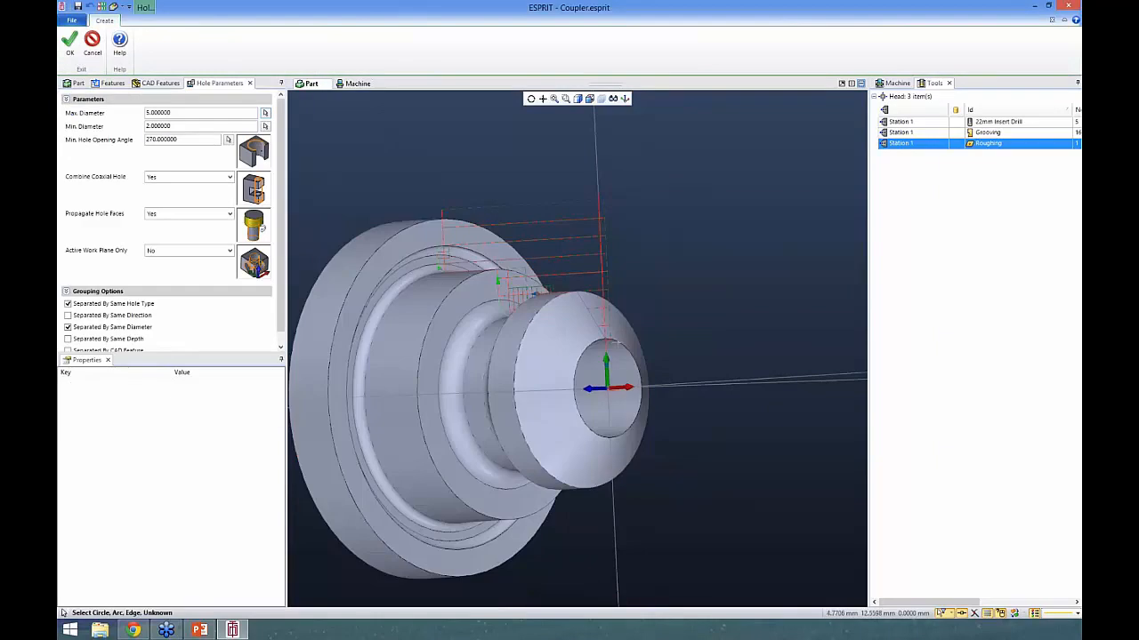
left_click(640, 338)
left_click(70, 41)
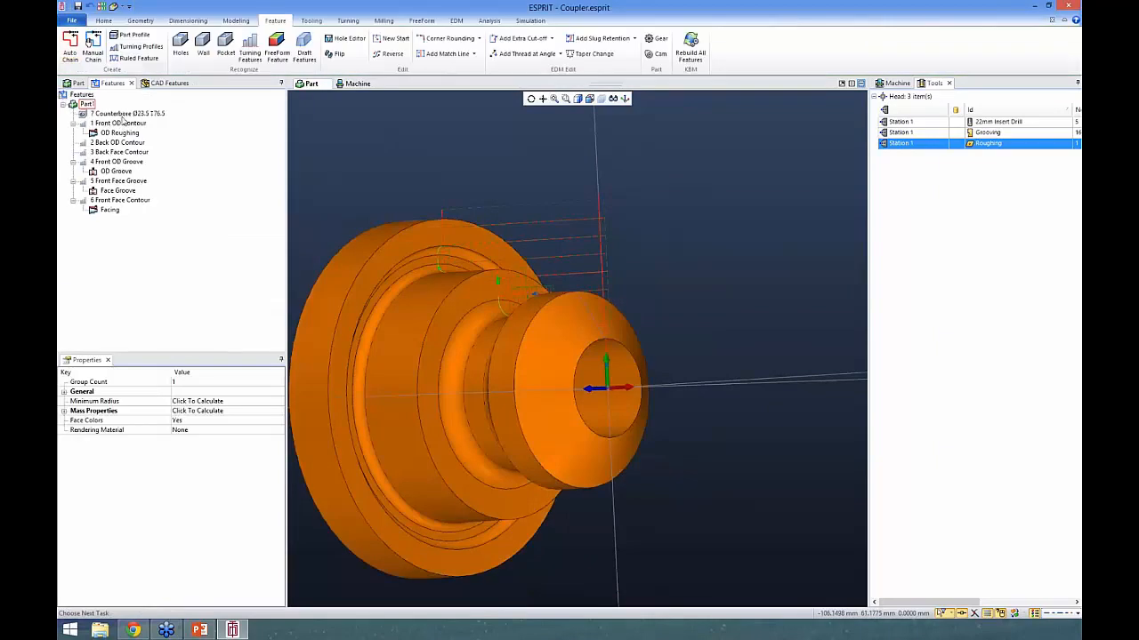
- Start a drilling operation on the counterbore feature, reset its settings to default and assign the 22mm Insert Drill
left_click(124, 114)
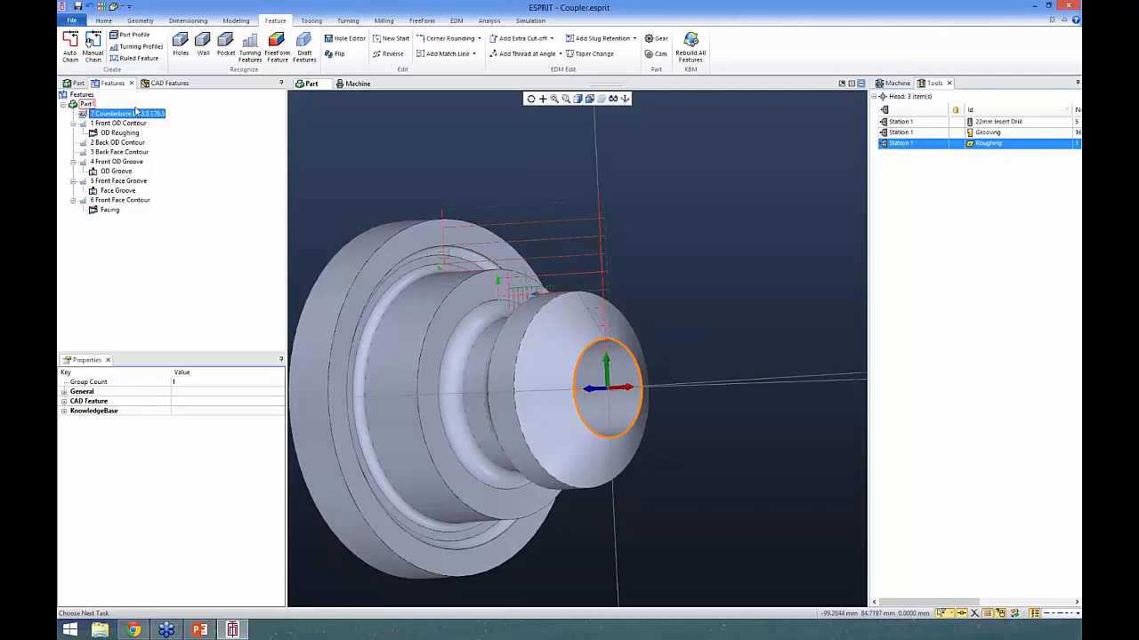
left_click(116, 115)
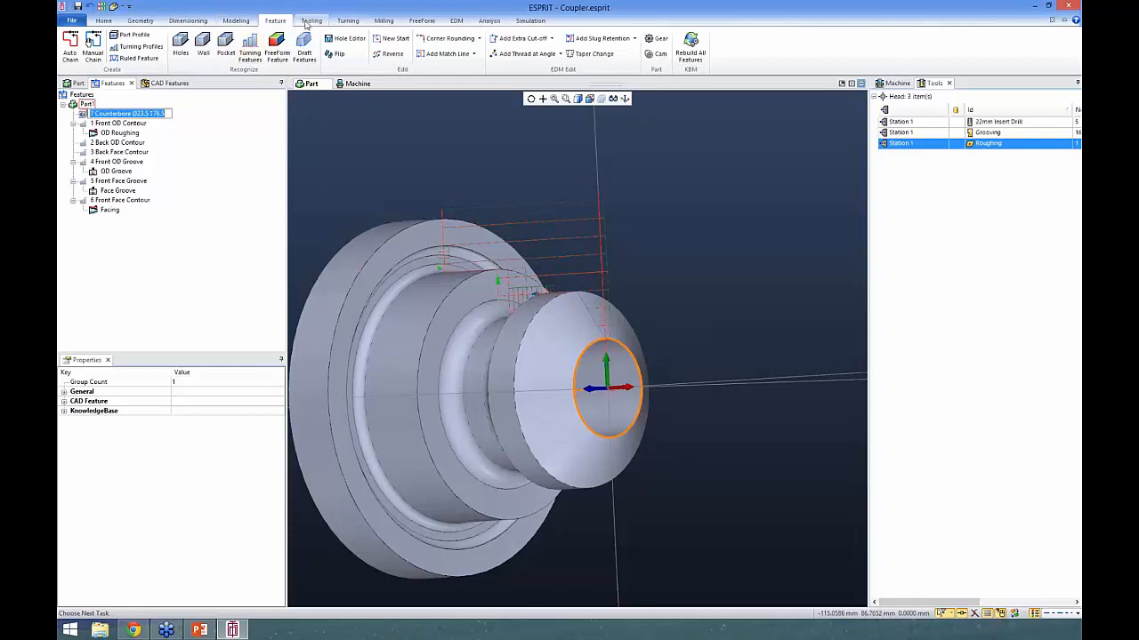
left_click(347, 20)
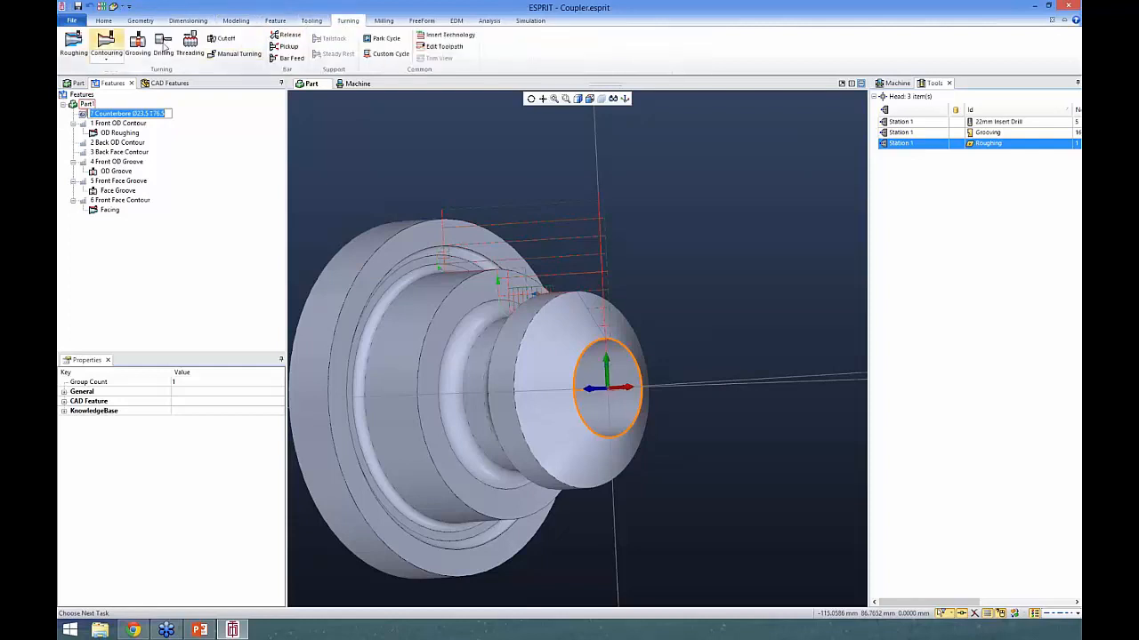
left_click(163, 44)
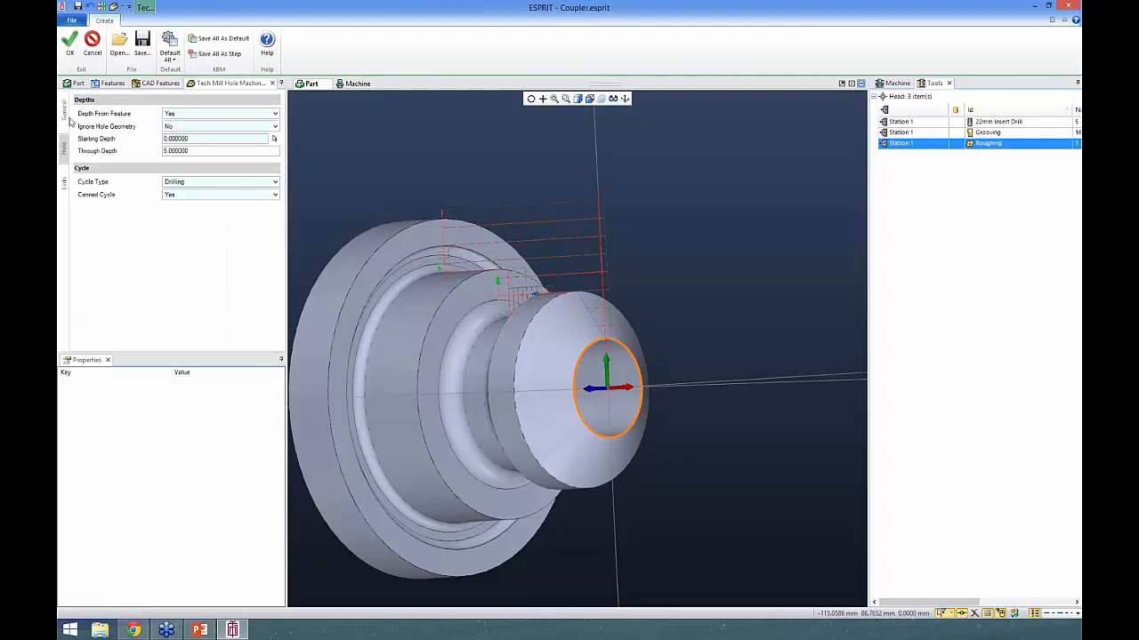
left_click(66, 116)
left_click(169, 45)
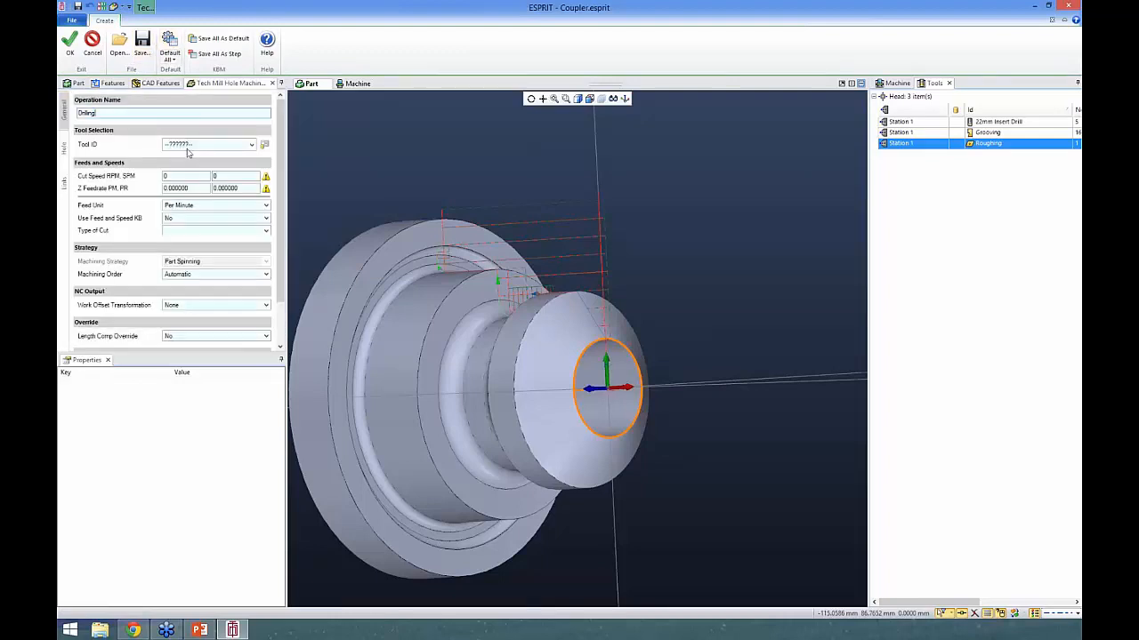
left_click(189, 145)
left_click(191, 158)
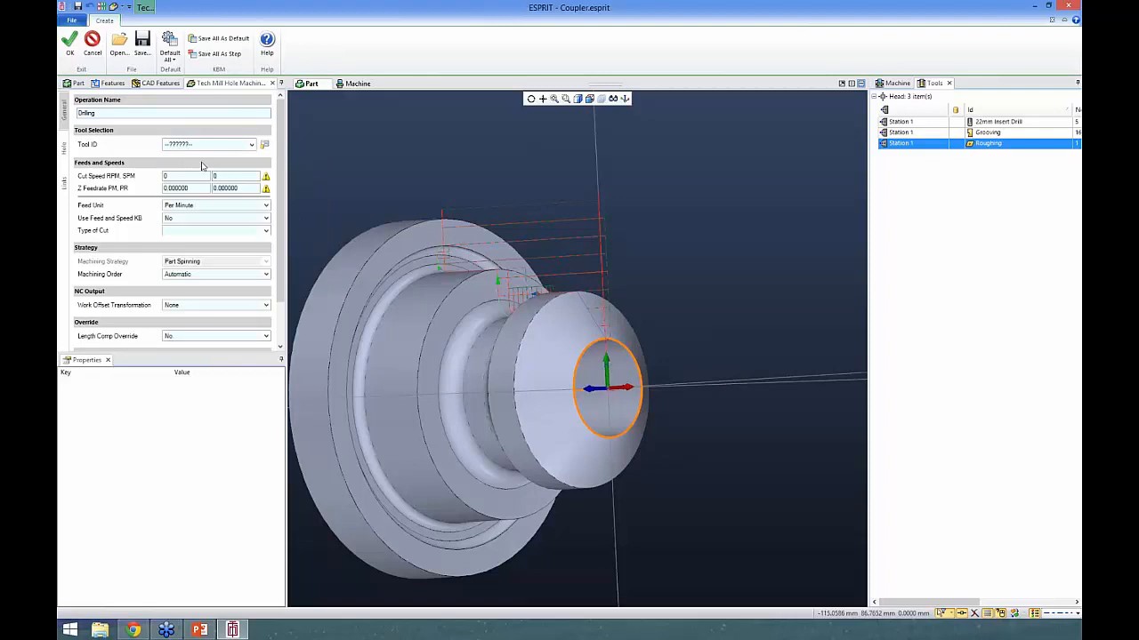
- Set the drilling cut speed to 1000 RPM and the Z feedrate PM to 100
left_click(167, 176)
type("1000")
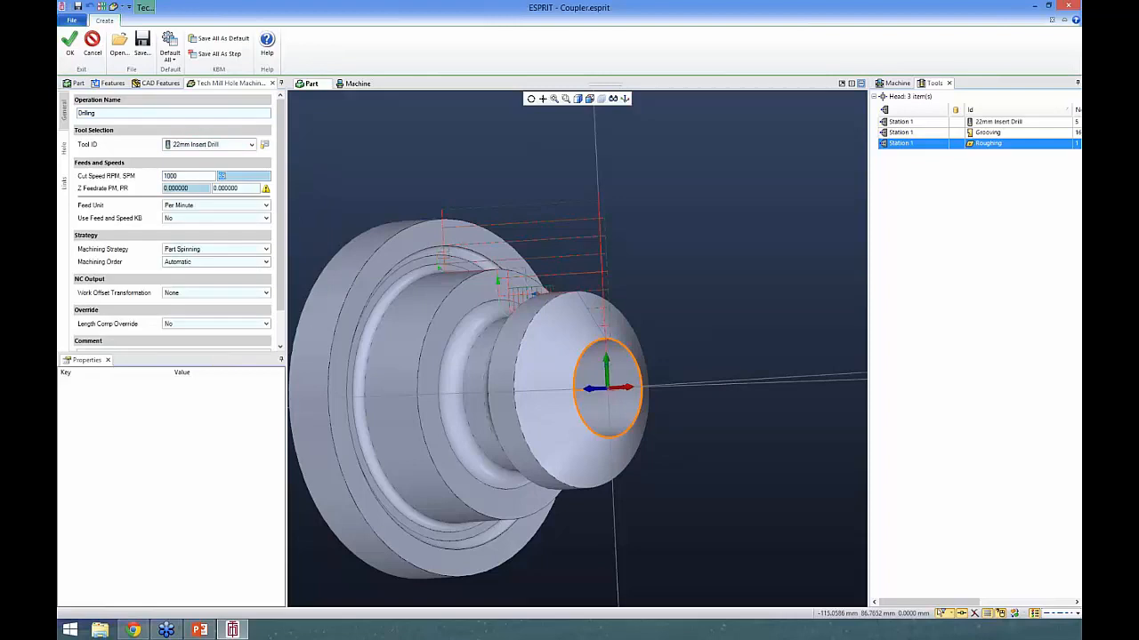
key("Tab")
type("100")
- Set the through depth of the drilling operation to 5 mm
left_click(63, 148)
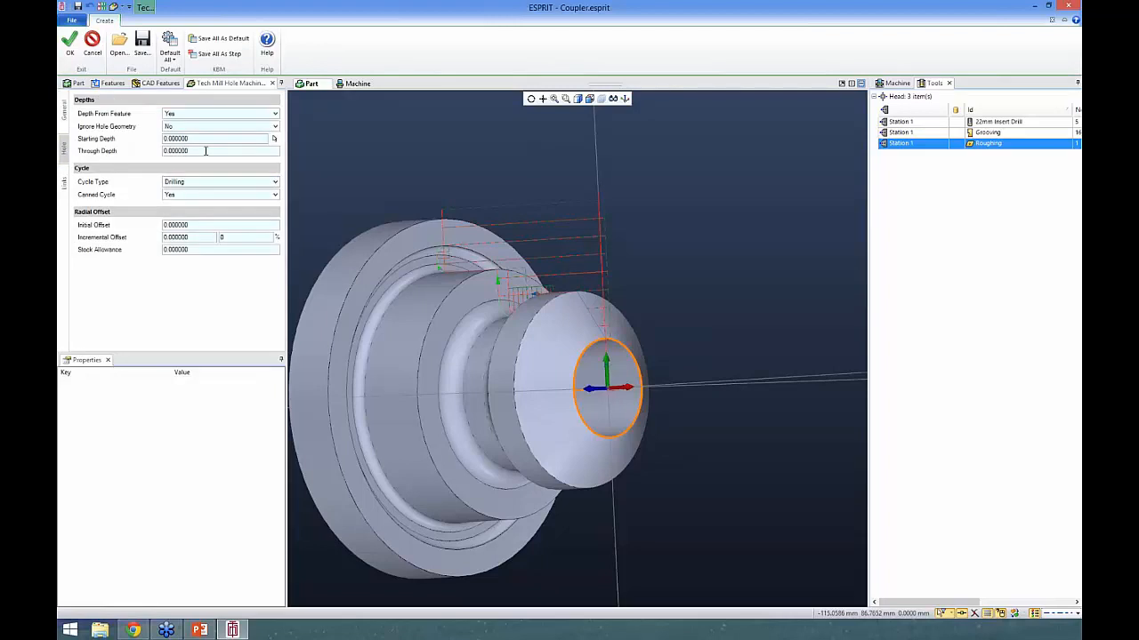
left_click(206, 151)
type("5")
key("Return")
- Set the drilling operation's radial initial offset and incremental offset to 0.75 mm each
mouse_move(614, 293)
middle_mouse_down()
mouse_move(583, 295)
mouse_move(604, 294)
middle_mouse_up()
left_click_drag(190, 225, 169, 226)
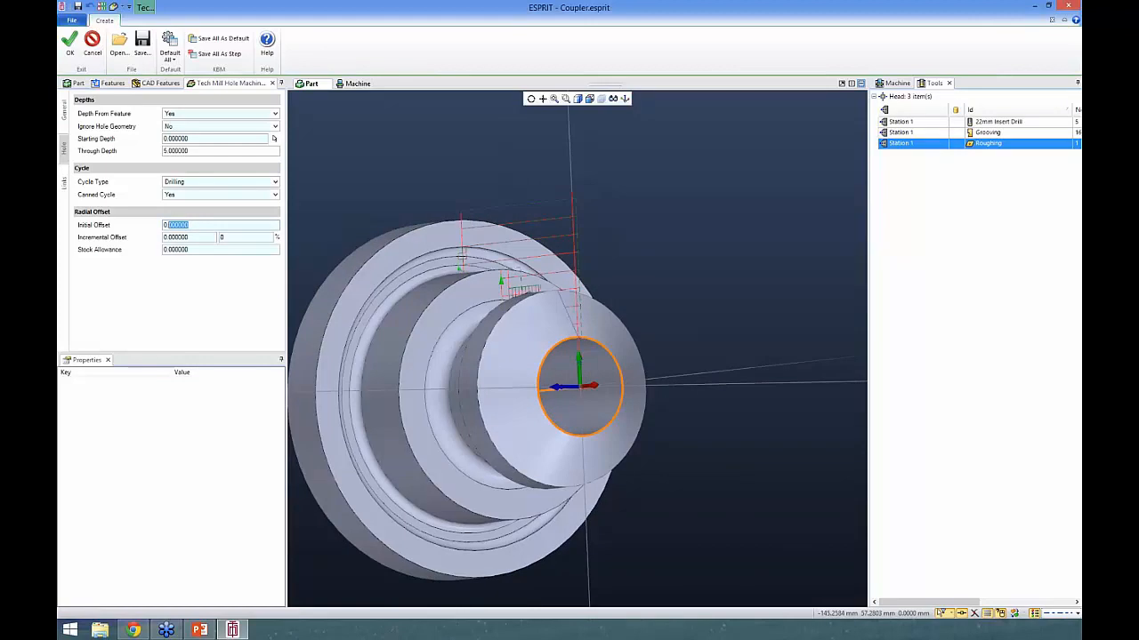
type("75")
left_click_drag(198, 239, 166, 238)
type(".7")
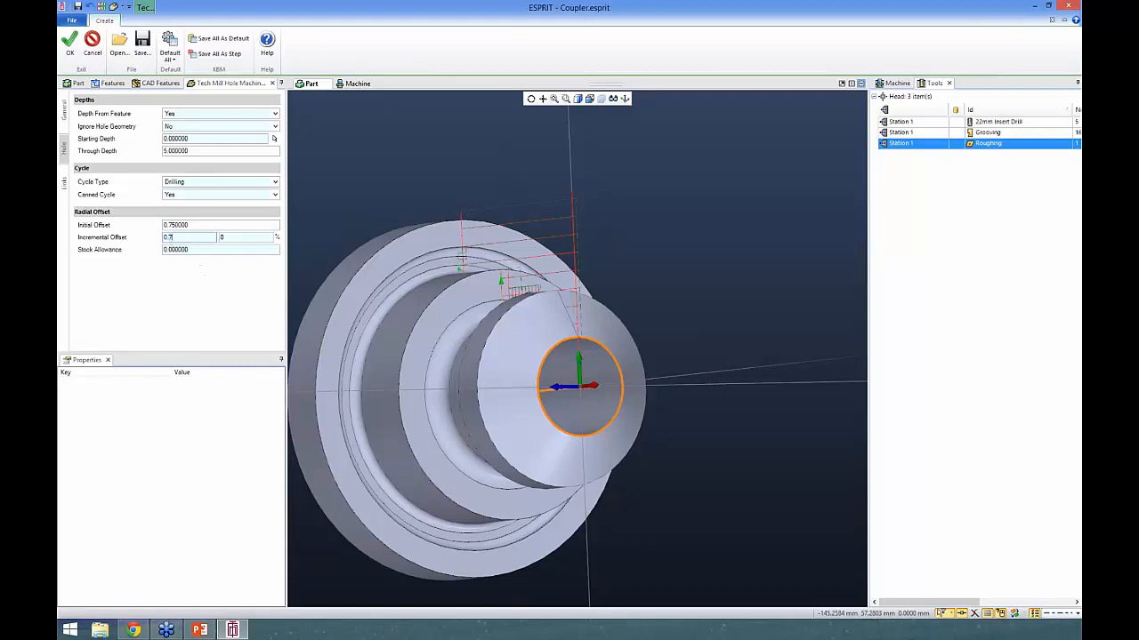
left_click(225, 259)
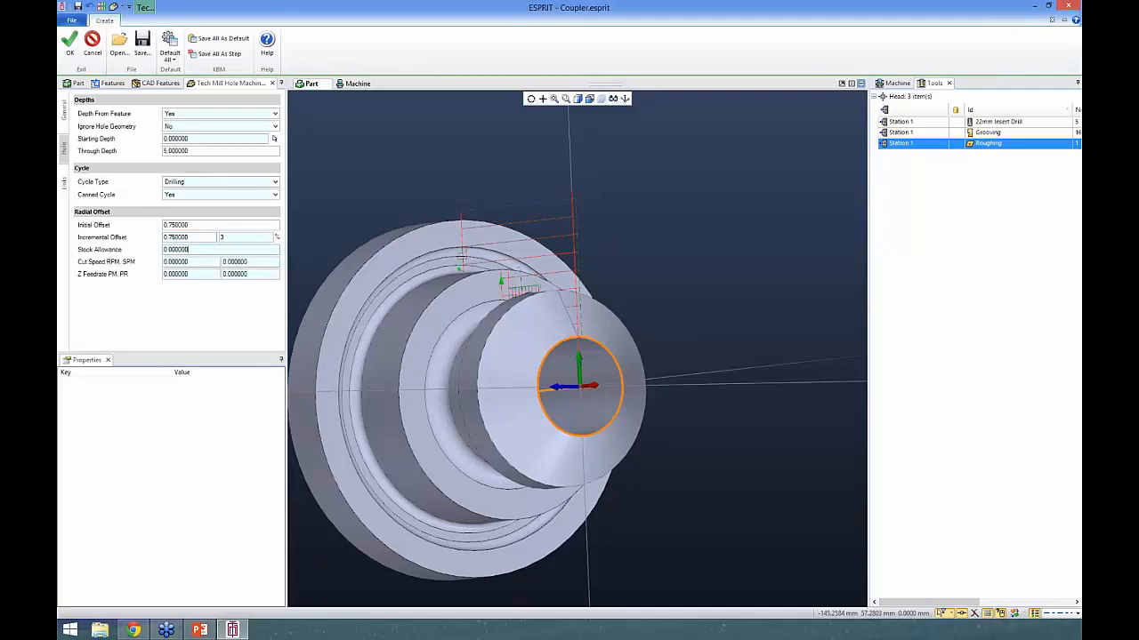
- Set the radial offset cut speed to 1000 RPM and its Z feedrate PM to 100, and create the drilling operation
left_click_drag(199, 261, 155, 263)
type("1000")
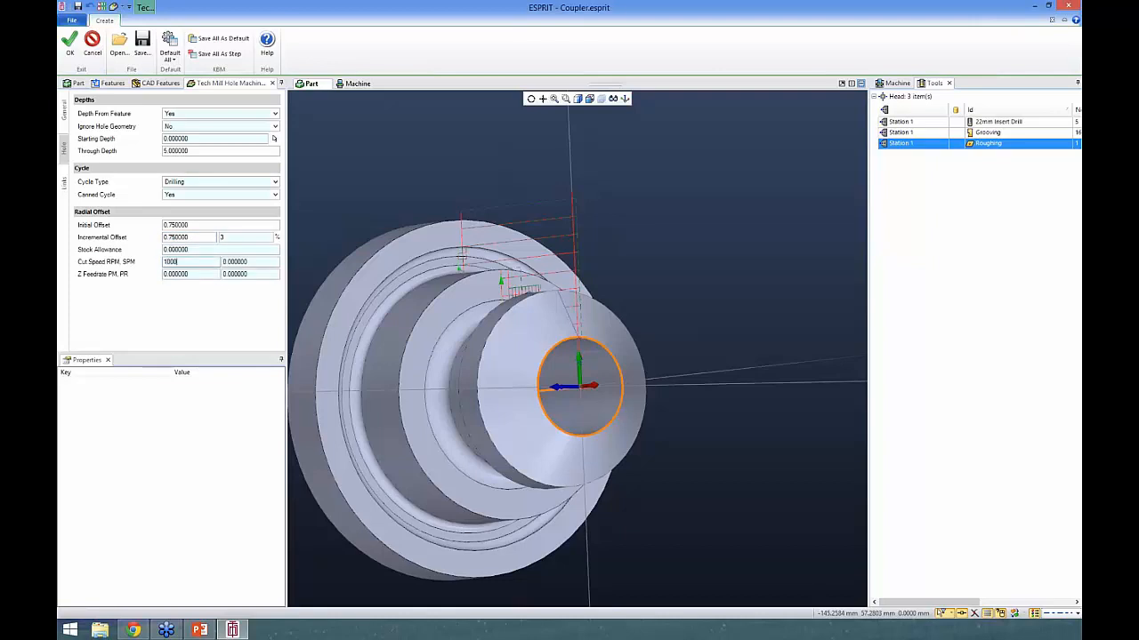
key("Tab")
type("1")
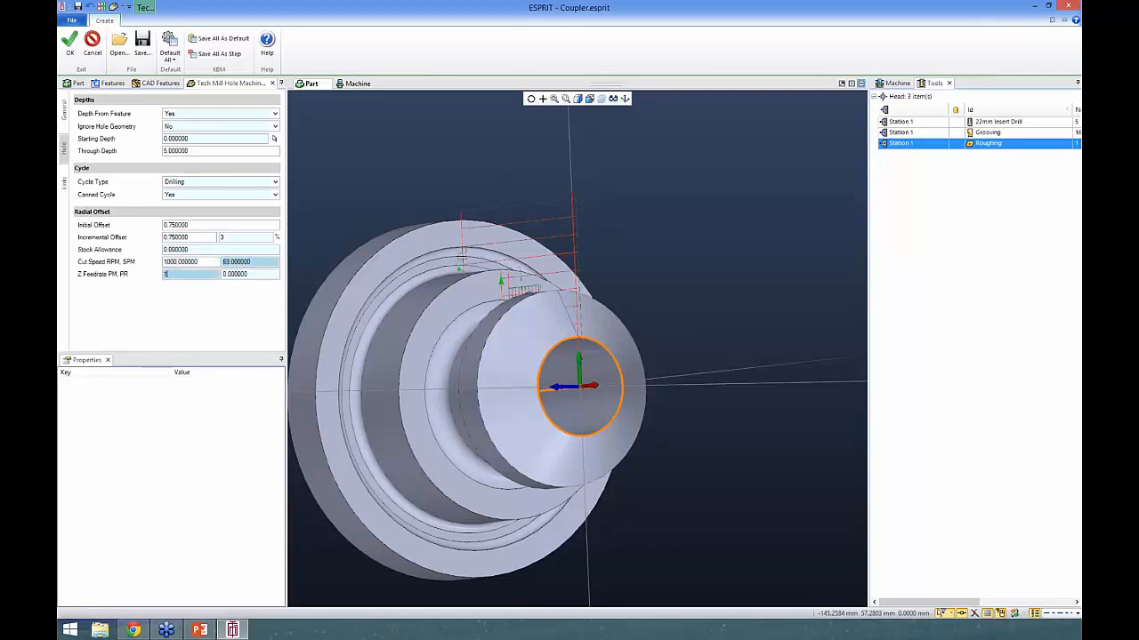
left_click(204, 261)
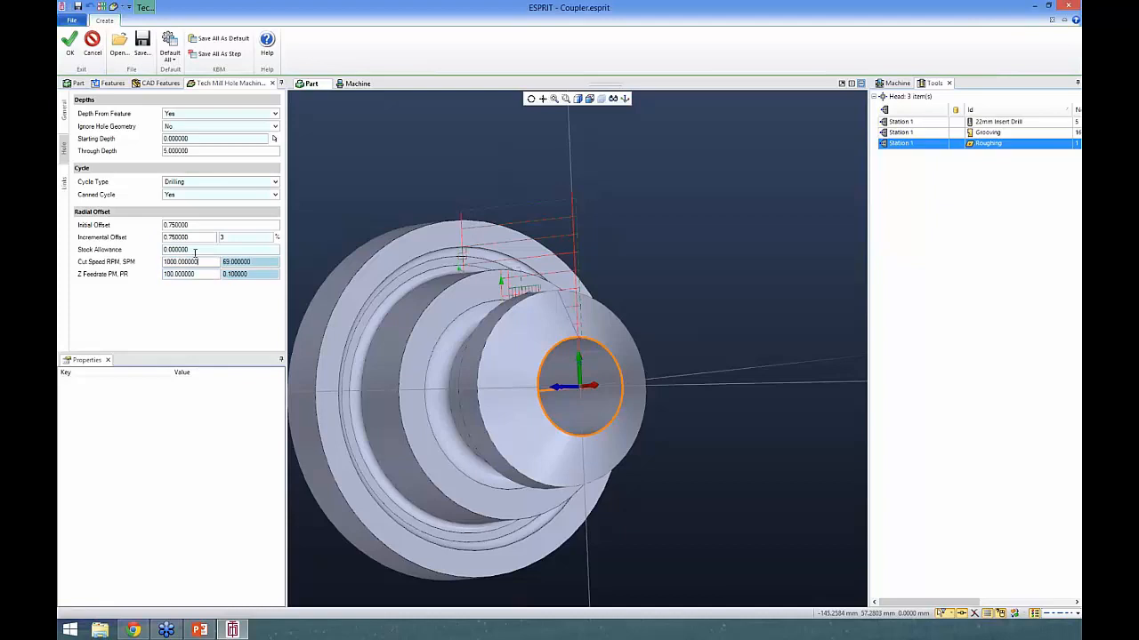
left_click(64, 107)
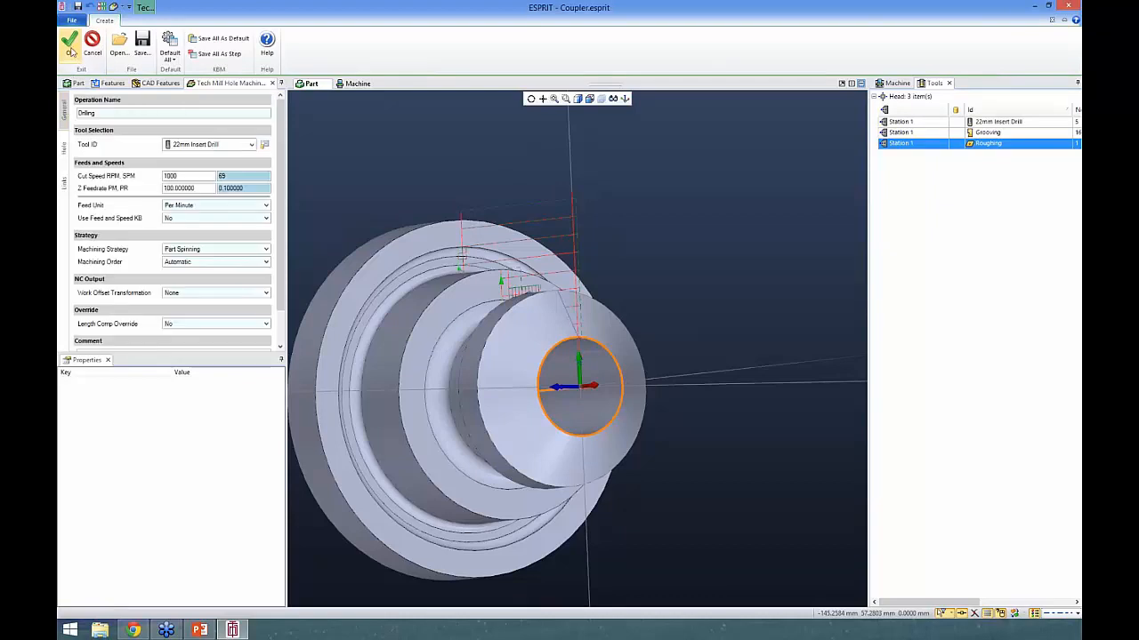
left_click(71, 46)
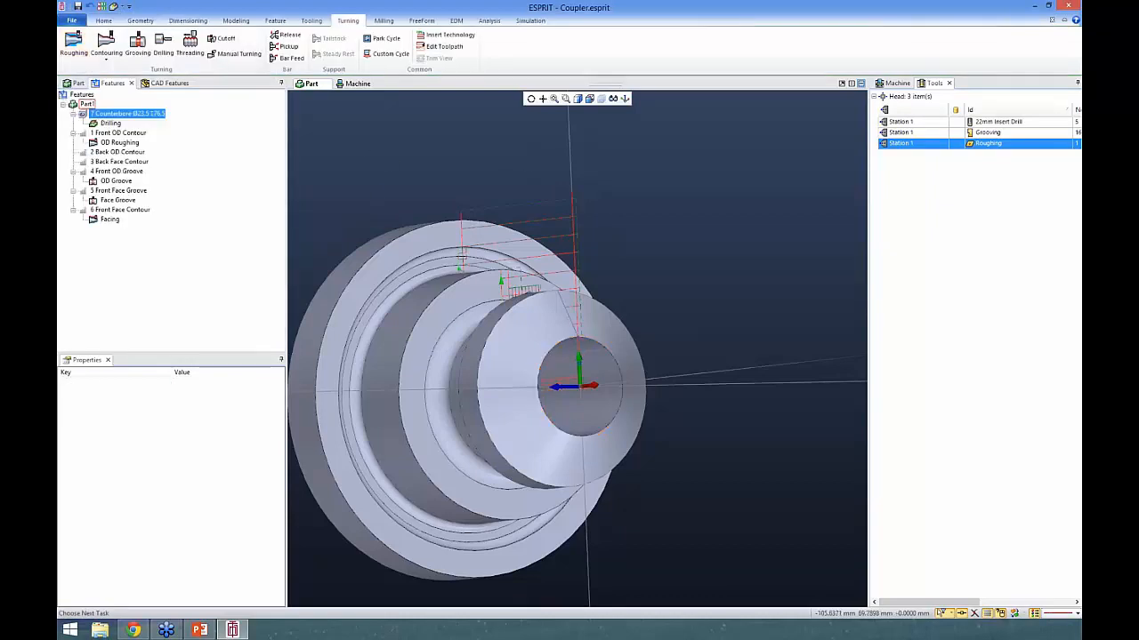
- Show the machine's operation list and create a Pickup operation with default settings and the fixture Chuck_OD_D5toD200(2)
middle_click_drag(343, 173, 405, 184)
left_click(898, 82)
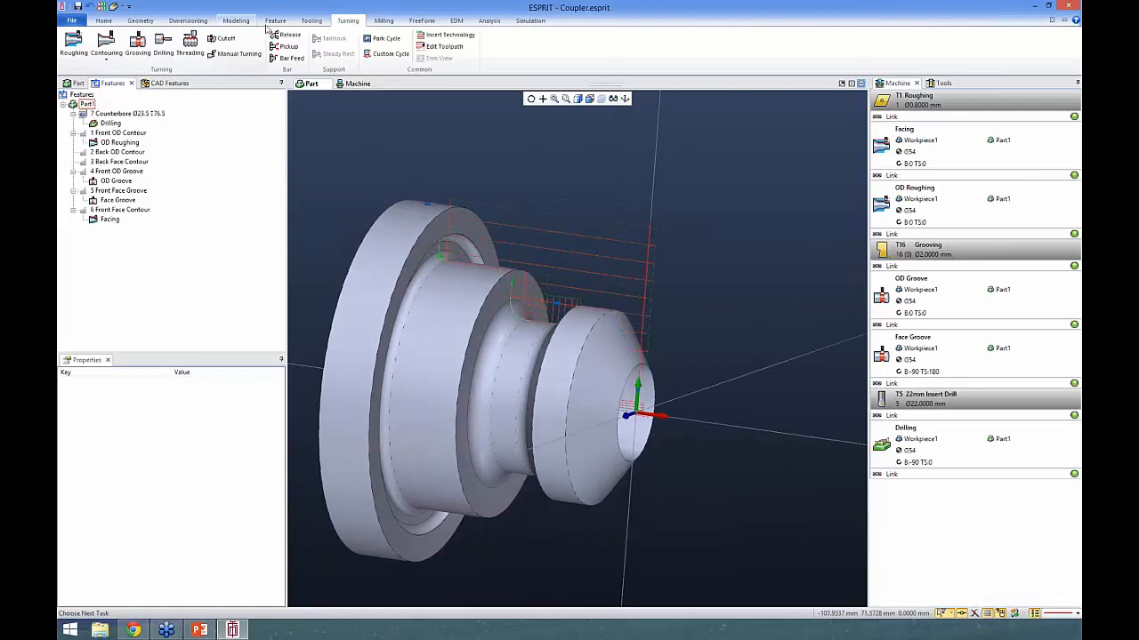
left_click(310, 21)
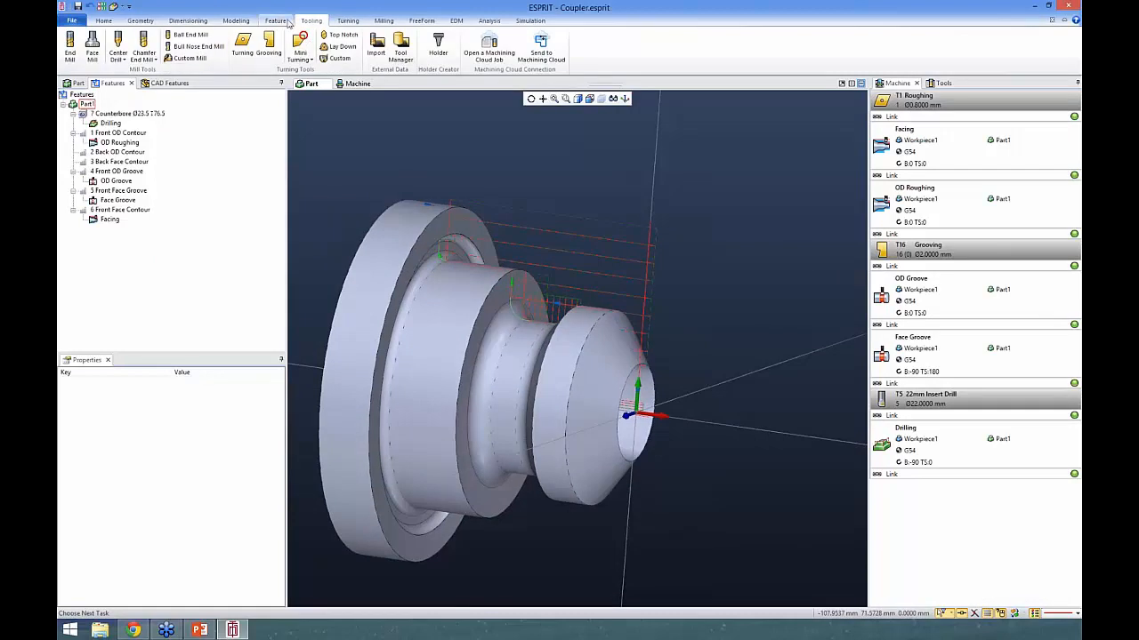
left_click(348, 20)
left_click(138, 55)
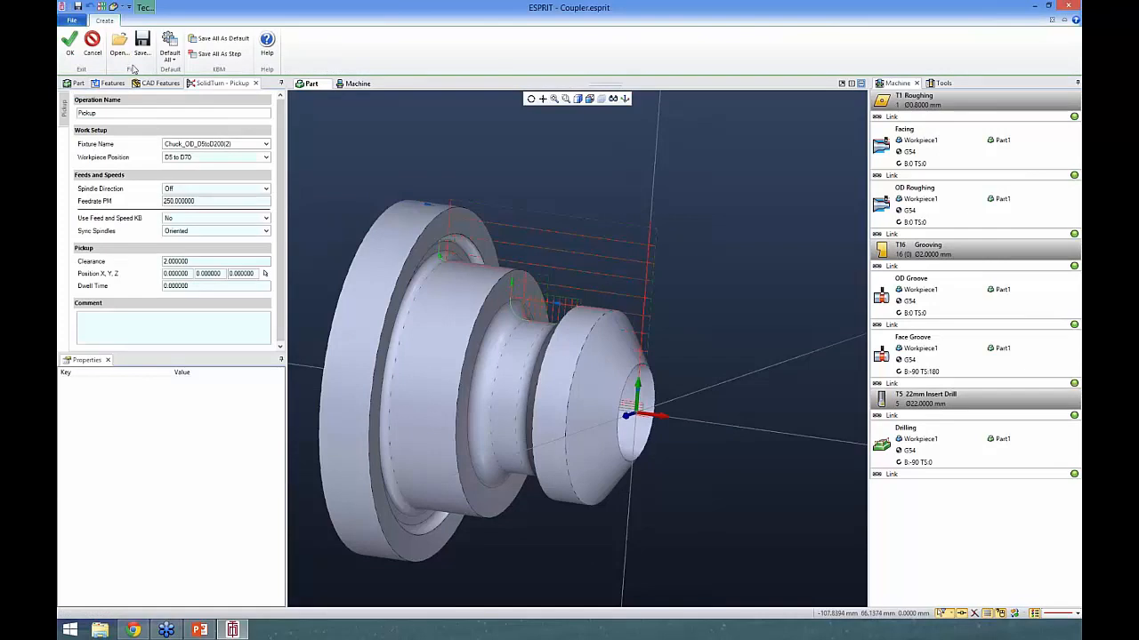
left_click(169, 44)
left_click(110, 112)
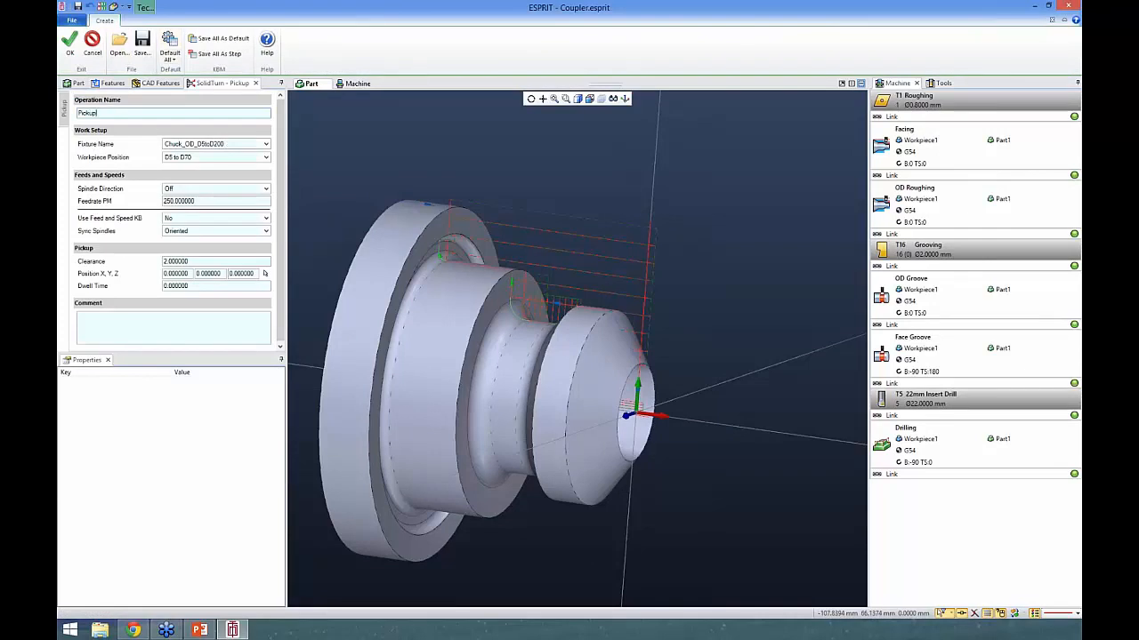
left_click(216, 144)
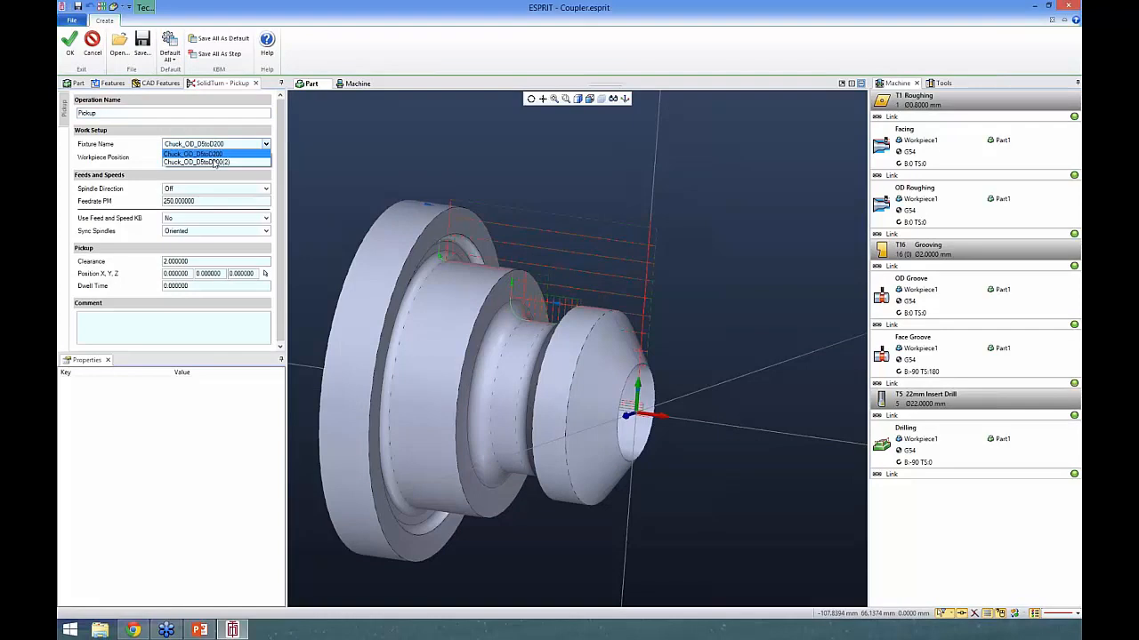
left_click(215, 163)
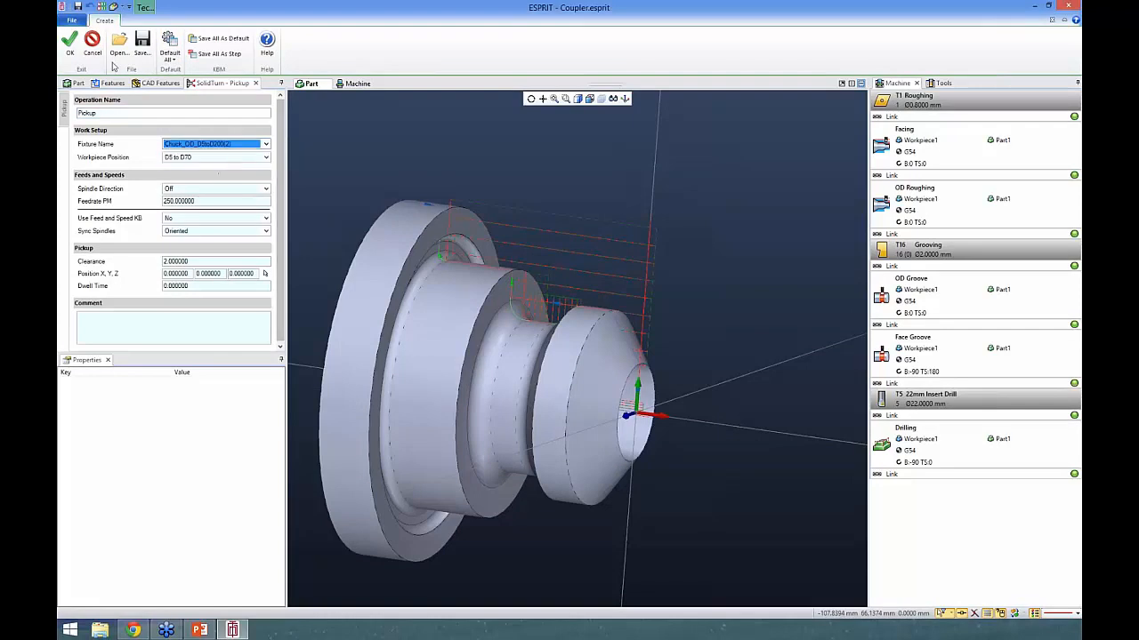
left_click(70, 42)
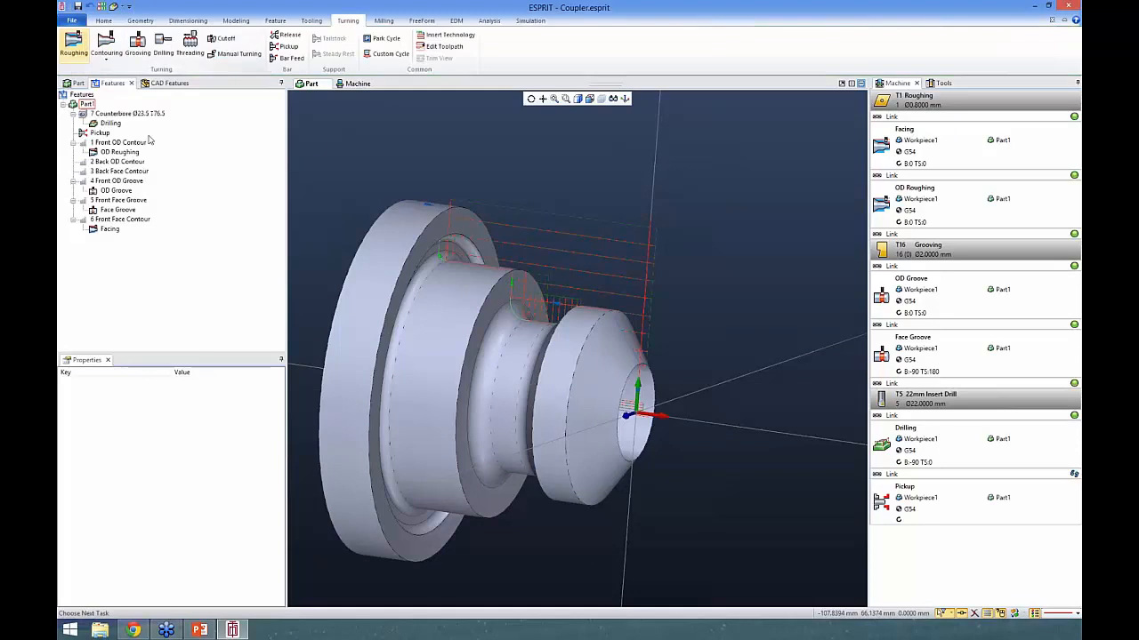
- Create a Release operation for the fixture Chuck_OD_D5toD200
left_click(289, 34)
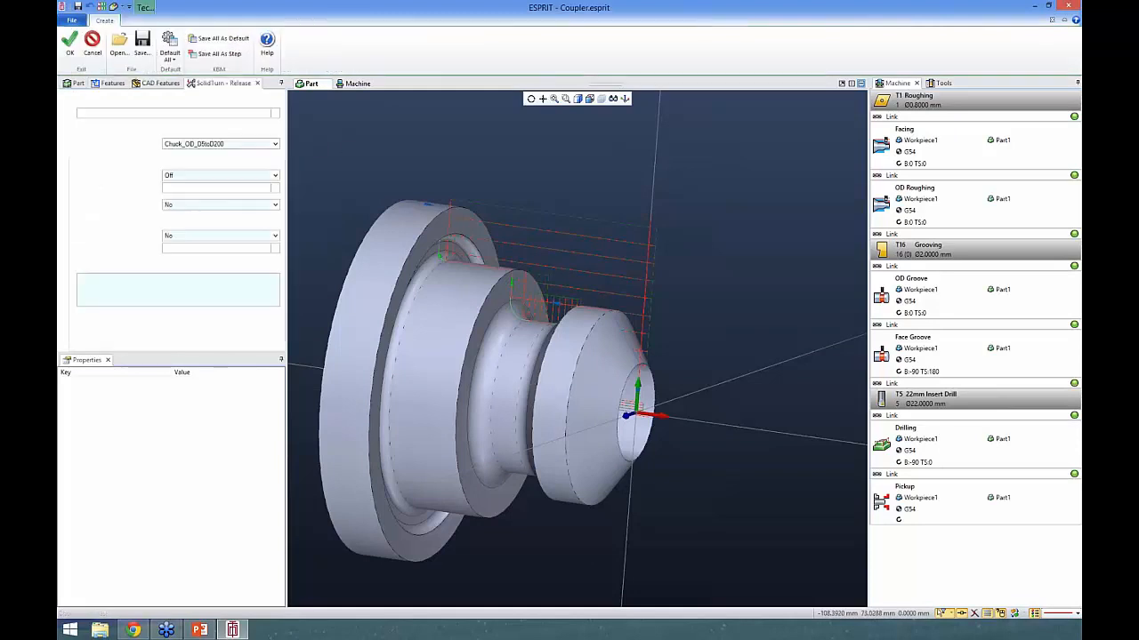
left_click(70, 52)
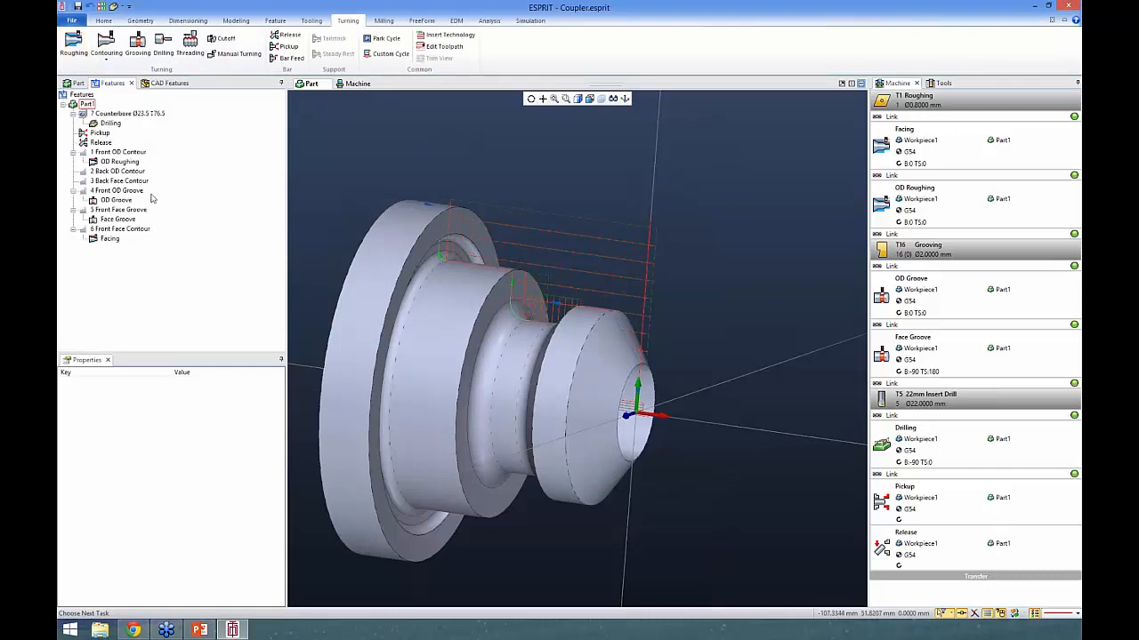
- Copy the front Facing operation onto the 3 Back Face Contour feature
left_click(105, 161)
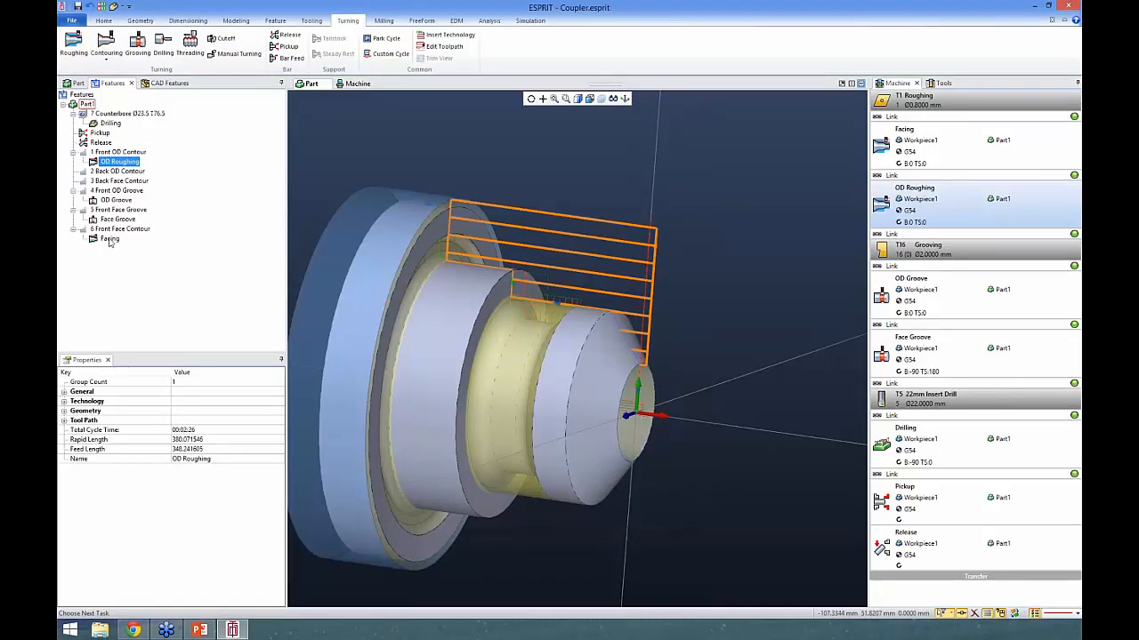
left_click(109, 239)
left_click(114, 182)
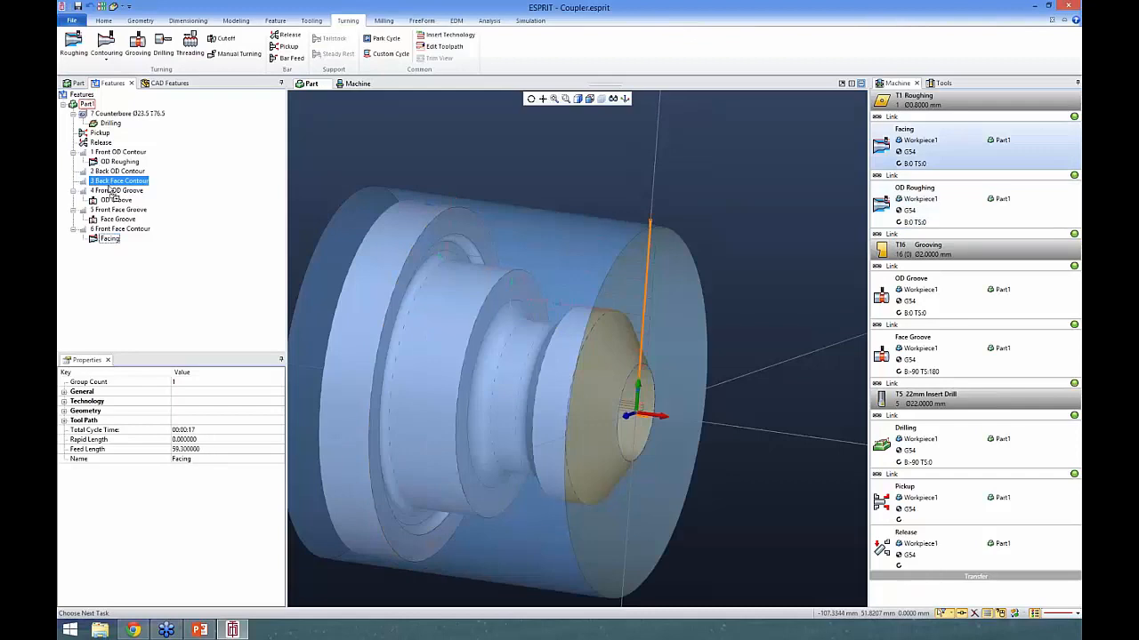
left_click_drag(109, 185, 112, 187)
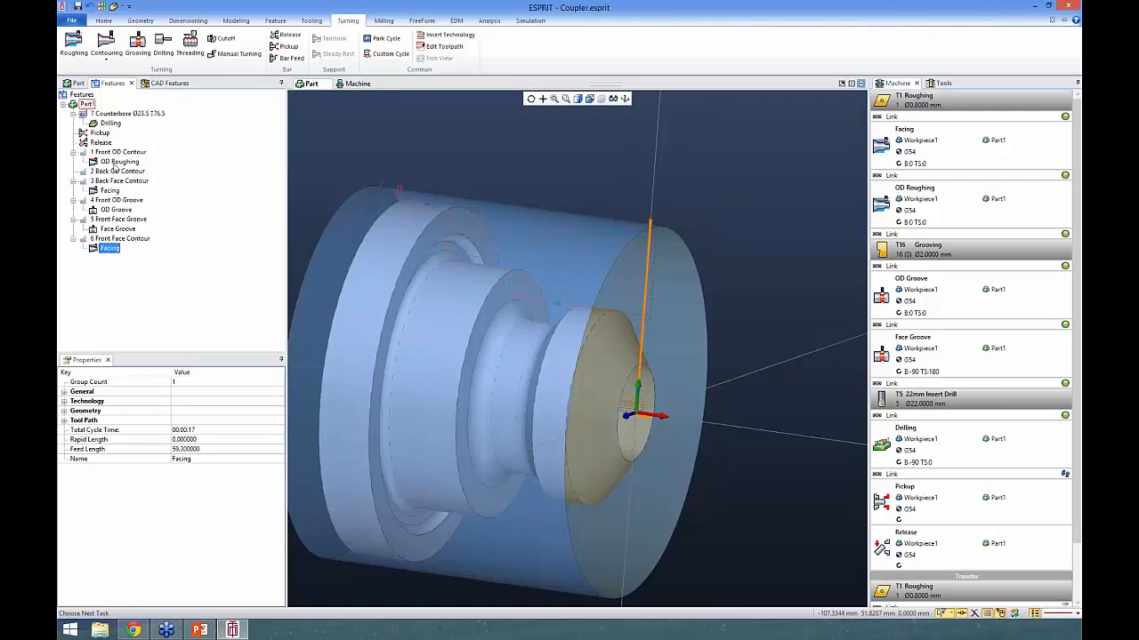
- Copy the front OD Roughing operation onto the 2 Back OD Contour feature and check the machine's operation list after the transfer
left_click_drag(114, 166, 114, 177)
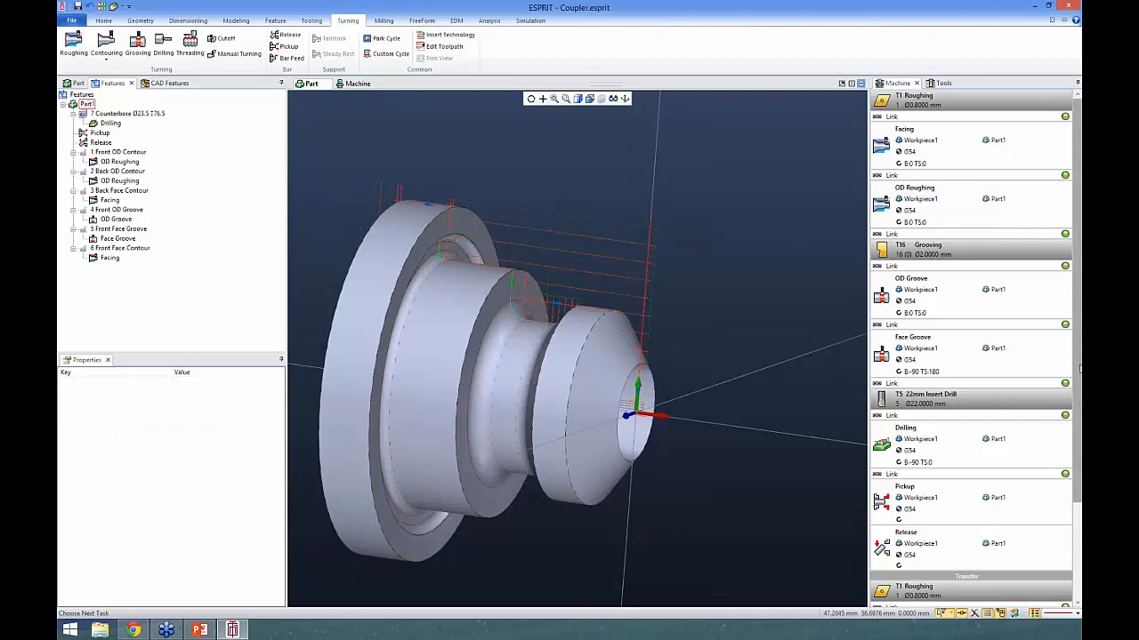
left_click(1074, 530)
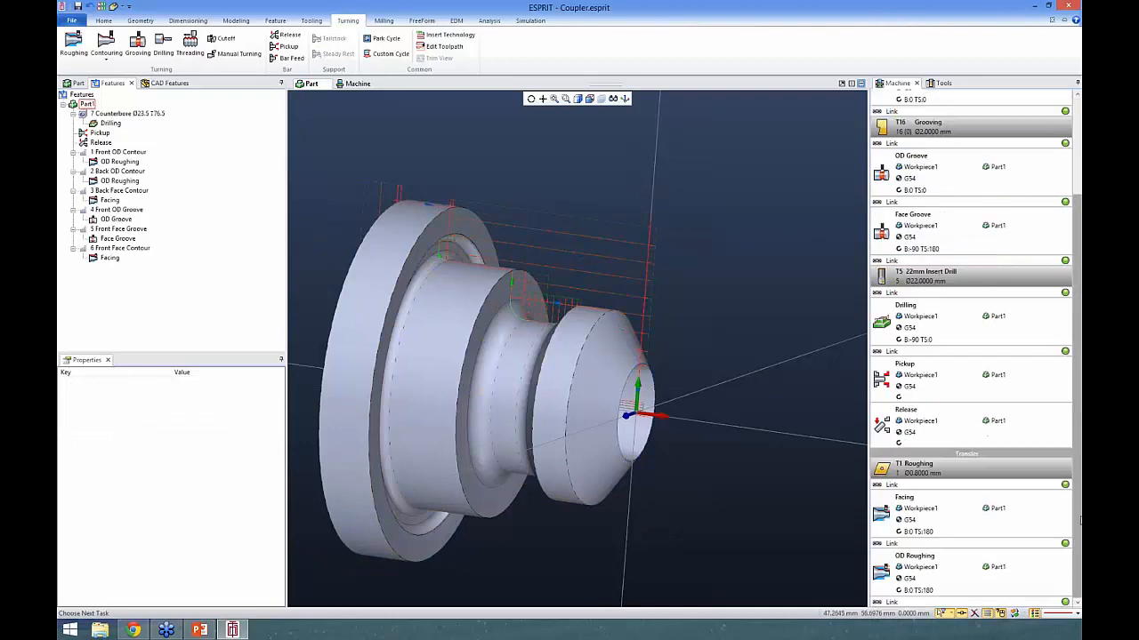
left_click(1078, 206)
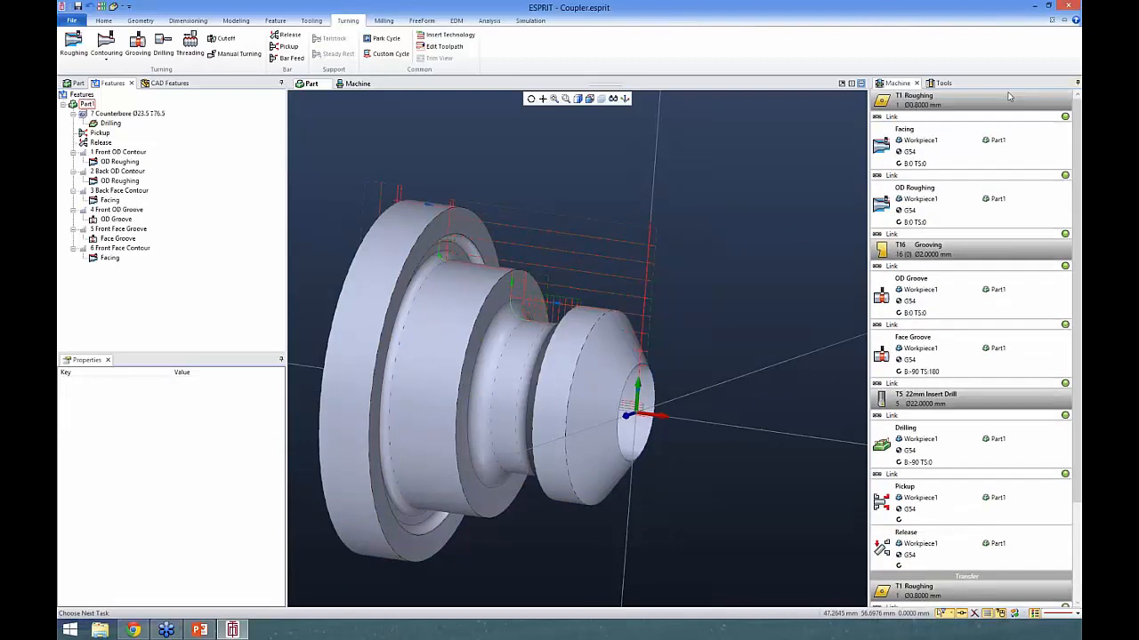
- Show the machine and run the simulation through the facing and OD roughing operations, viewing both spindles
left_click(357, 84)
left_click(530, 20)
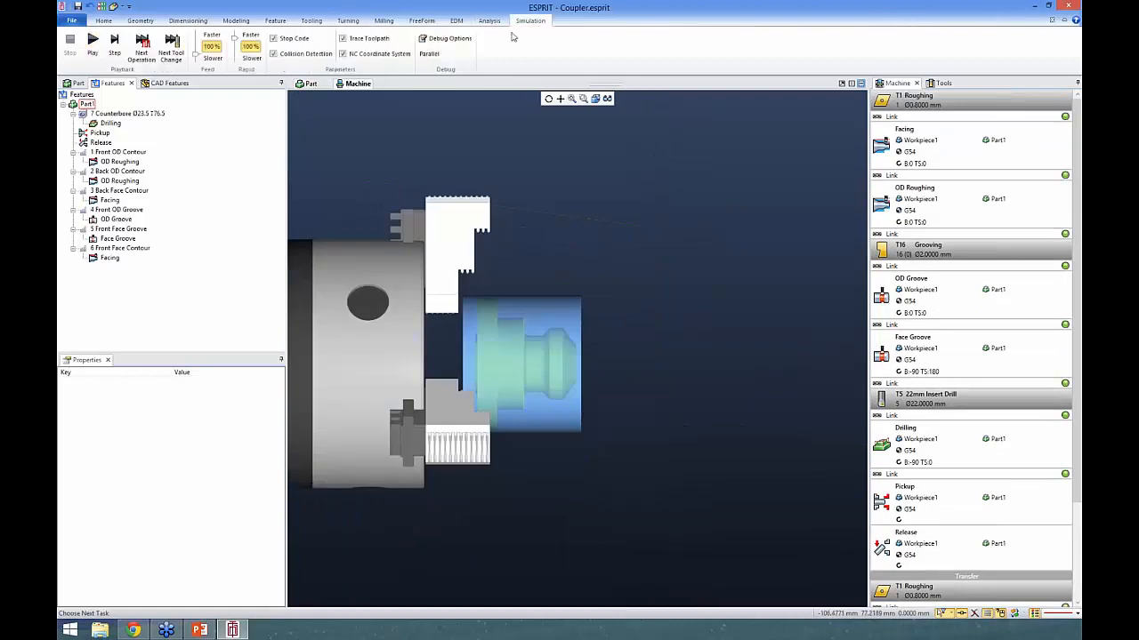
left_click(93, 45)
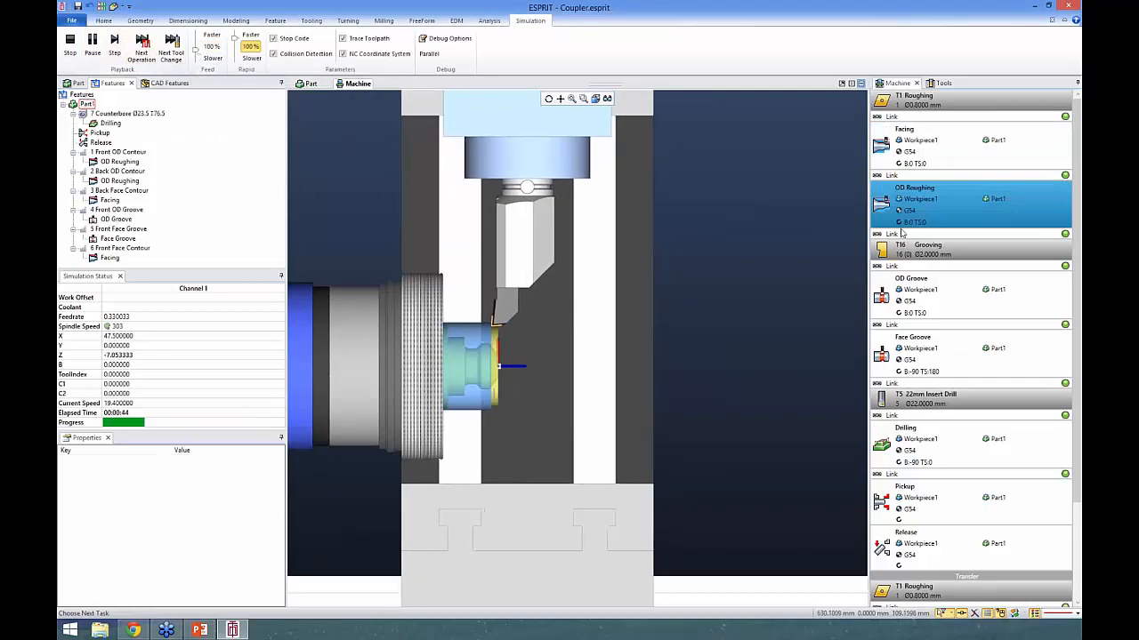
left_click(142, 46)
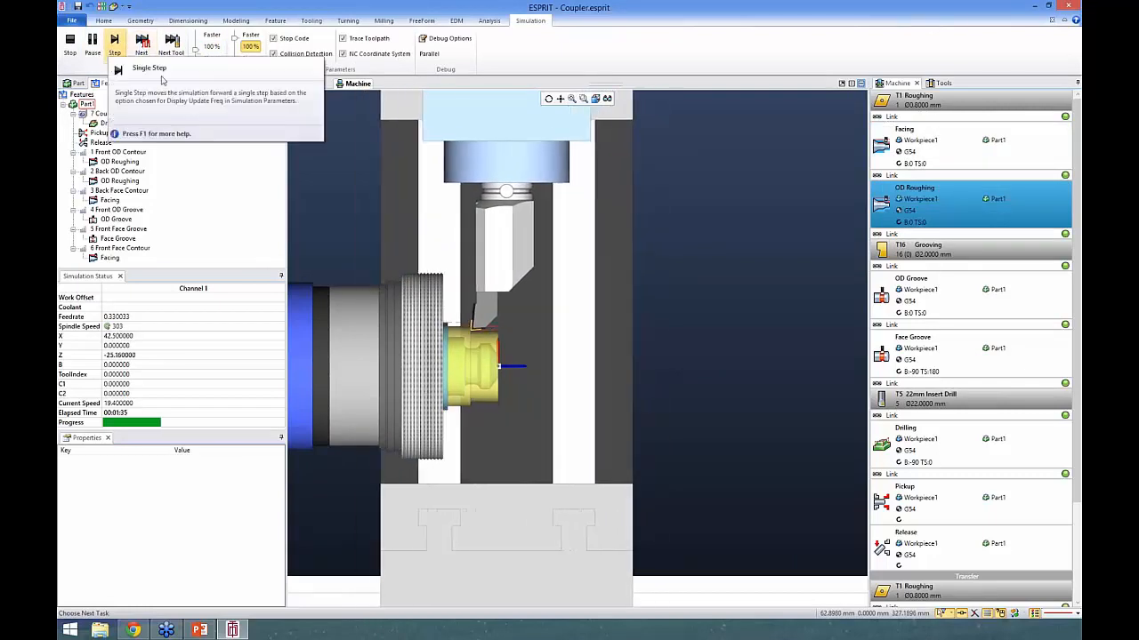
scroll(587, 276, "down", 5)
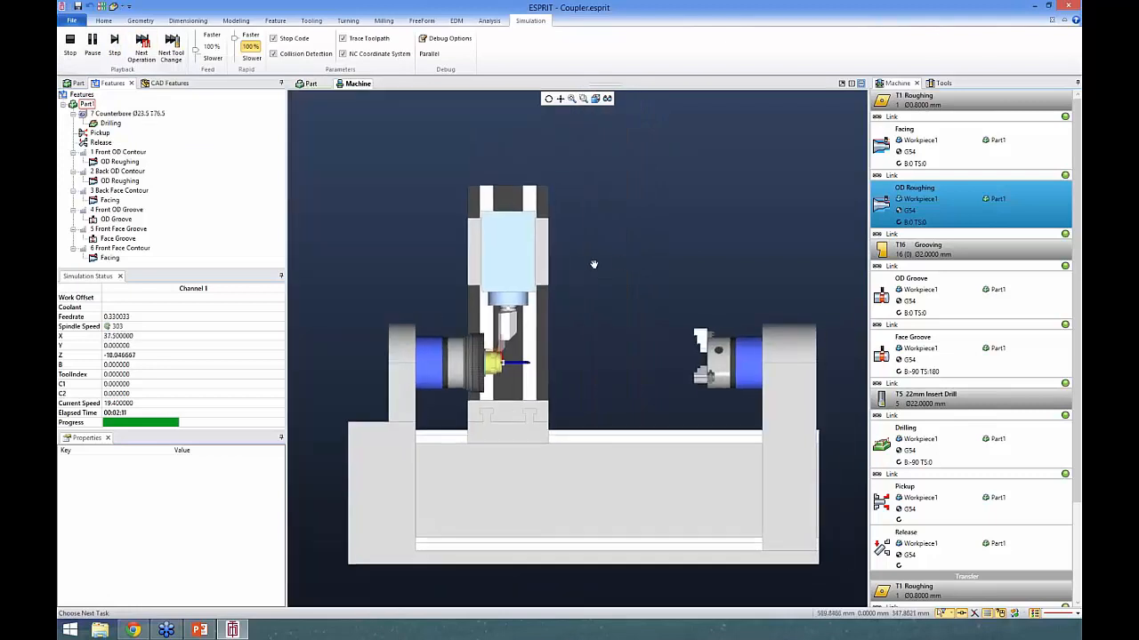
scroll(587, 269, "up", 2)
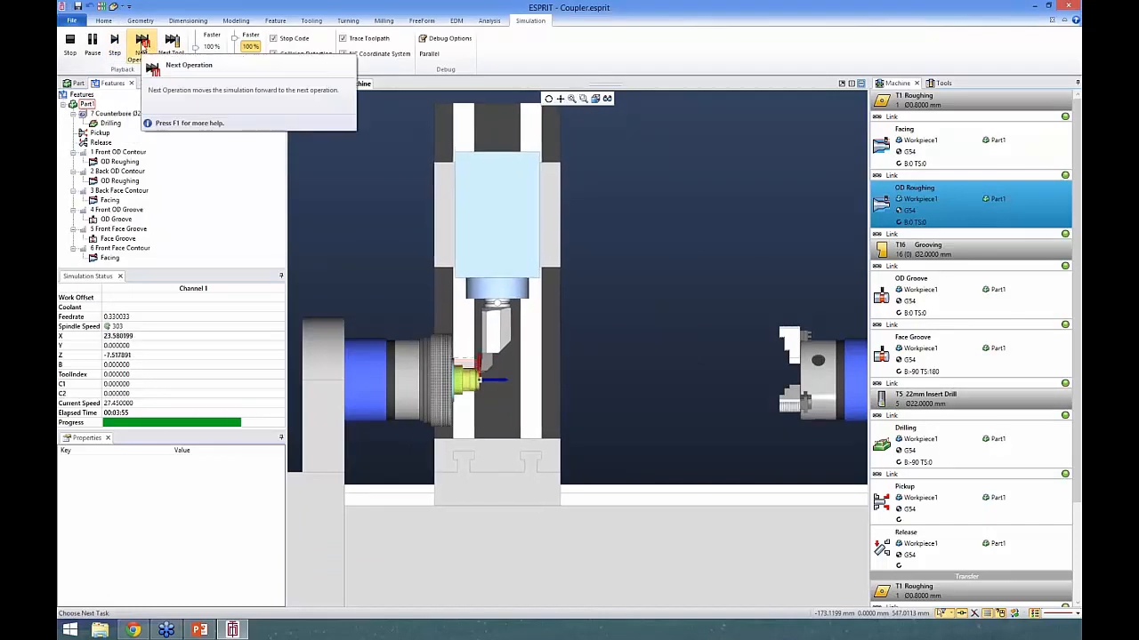
- Advance the simulation to the T16 grooving tool change, single-step through the link moves towards OD Groove, and stop the simulation
left_click(141, 44)
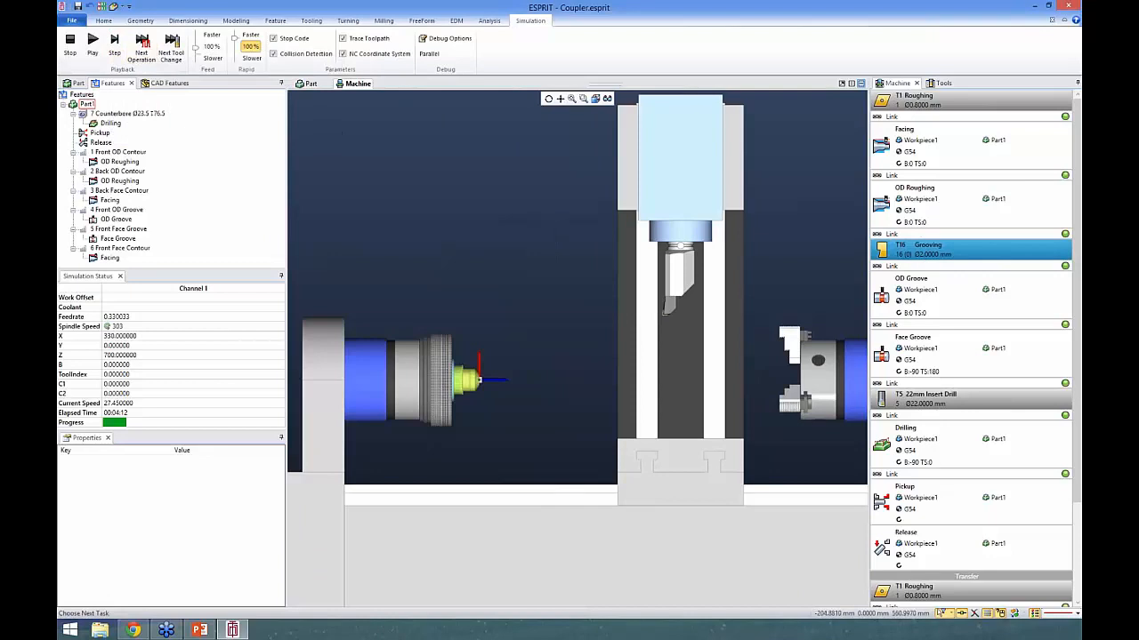
left_click(114, 46)
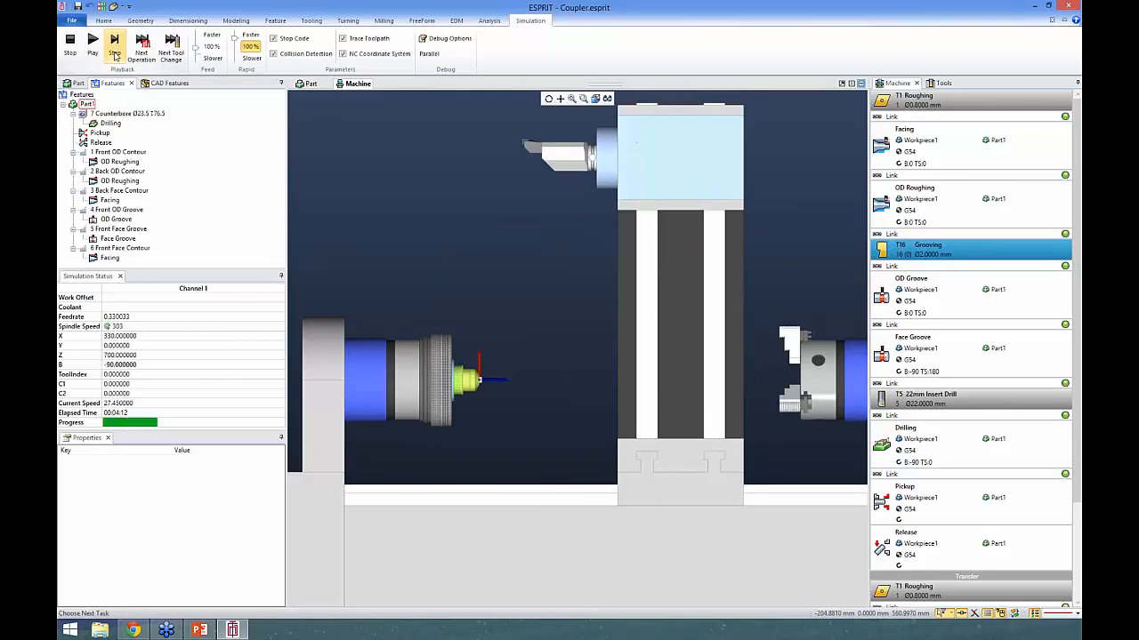
left_click(114, 47)
left_click(115, 48)
left_click(115, 52)
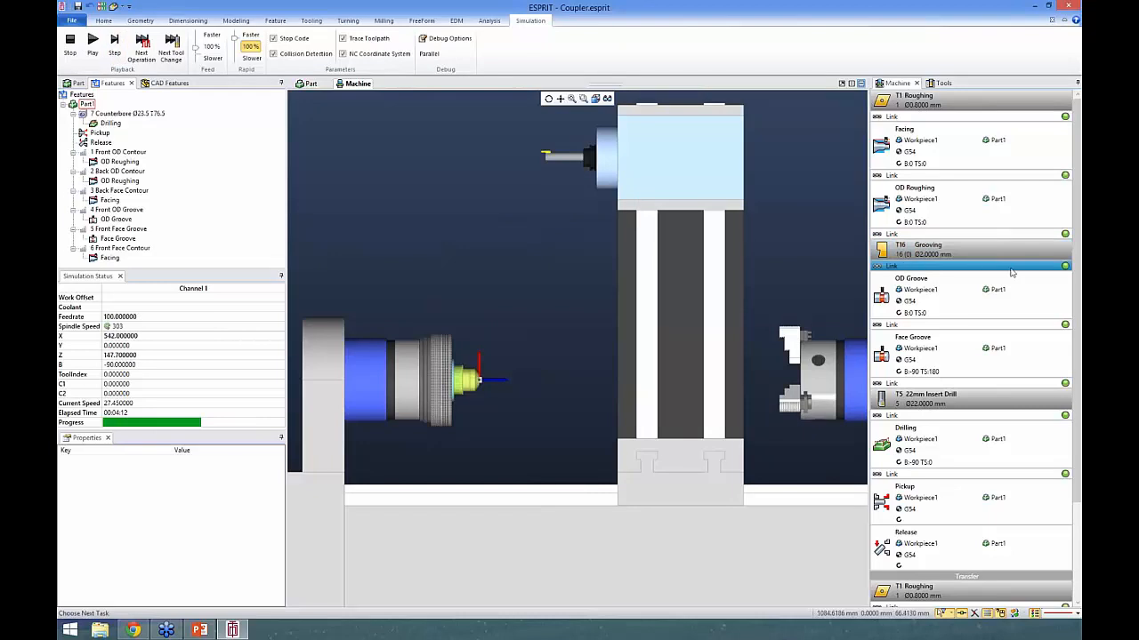
left_click(115, 44)
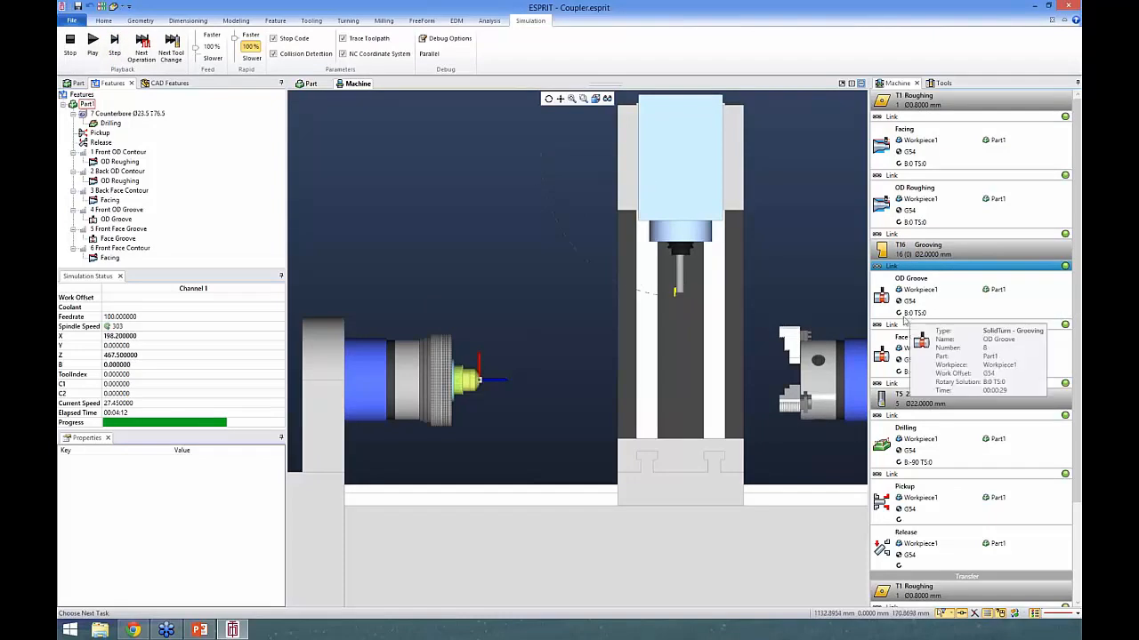
left_click(112, 41)
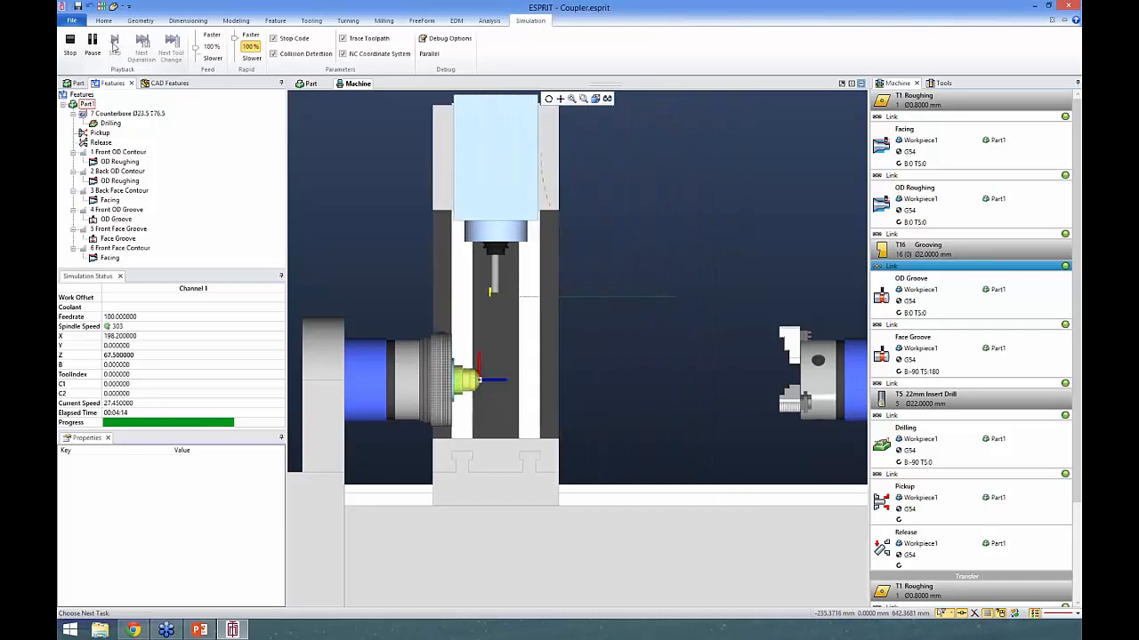
left_click(71, 48)
- Post the program as long-format advanced NC code using the Turning.asc post processor
left_click(103, 20)
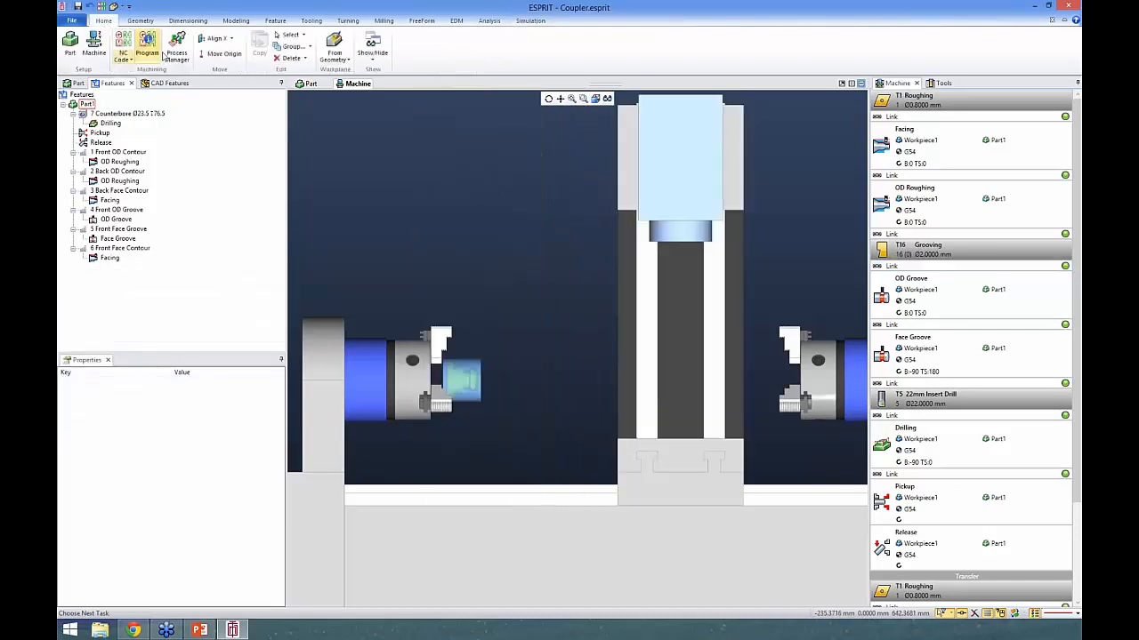
left_click(122, 53)
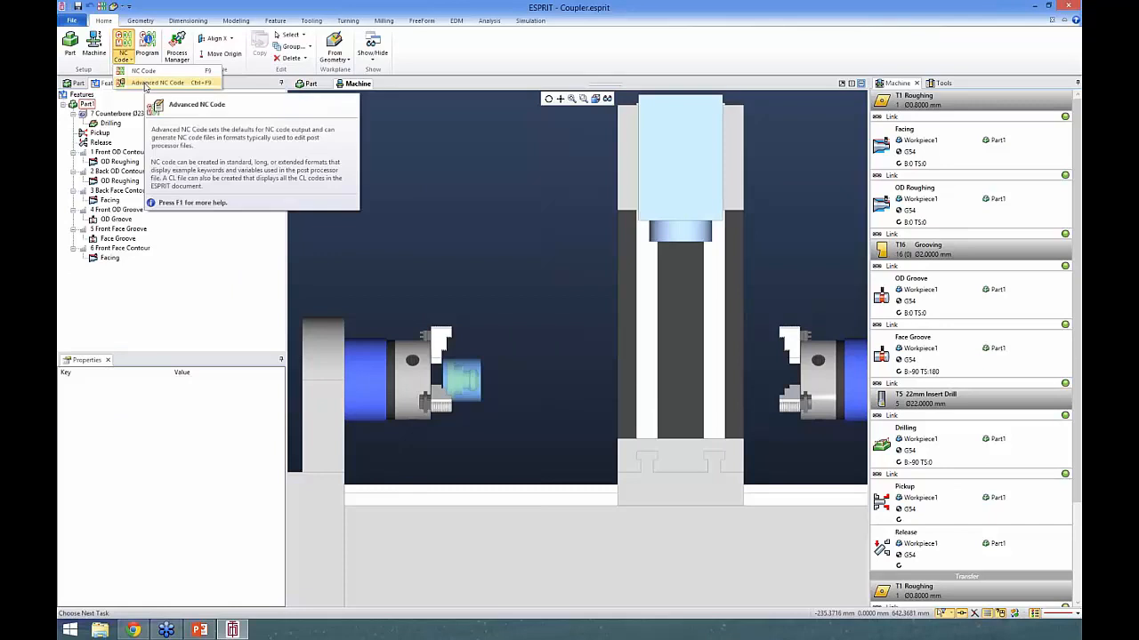
left_click(147, 83)
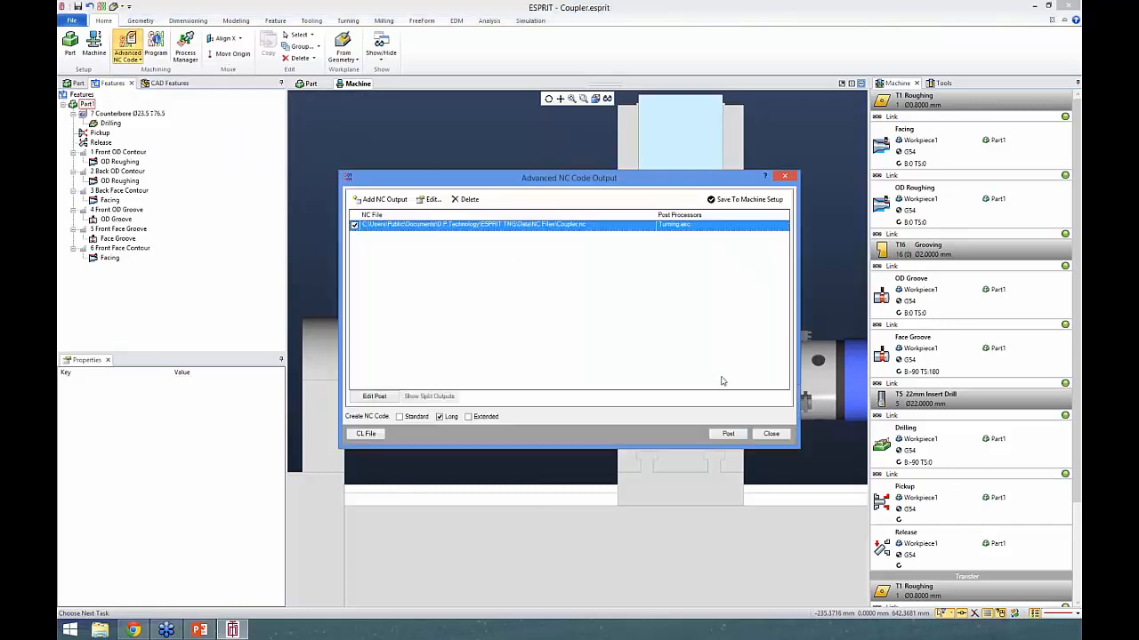
left_click(727, 433)
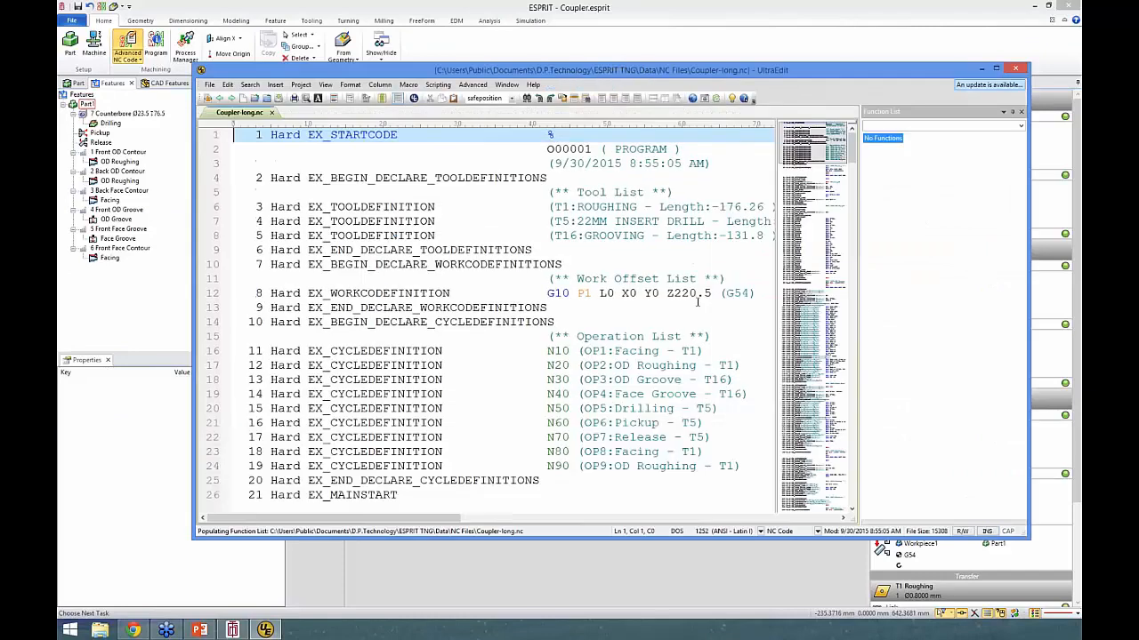
- Review the posted NC code down to the OD Groove link's B0 rapid move, then return to ESPRIT and close the NC output dialog
left_click(697, 307)
scroll(666, 274, "down", 20)
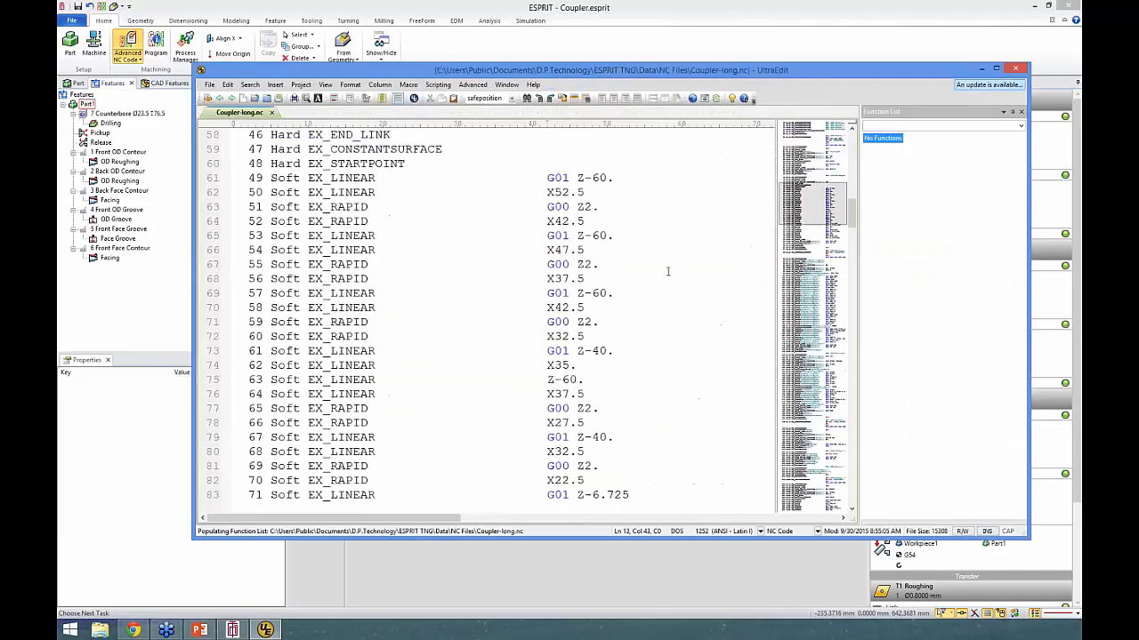
scroll(666, 273, "down", 8)
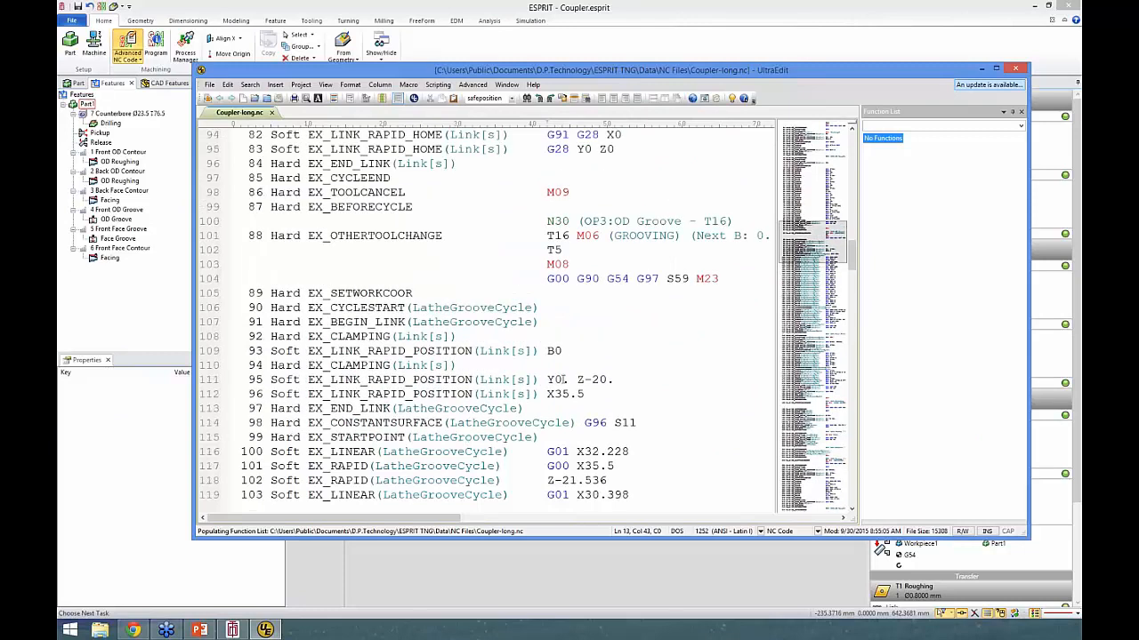
double_click(550, 351)
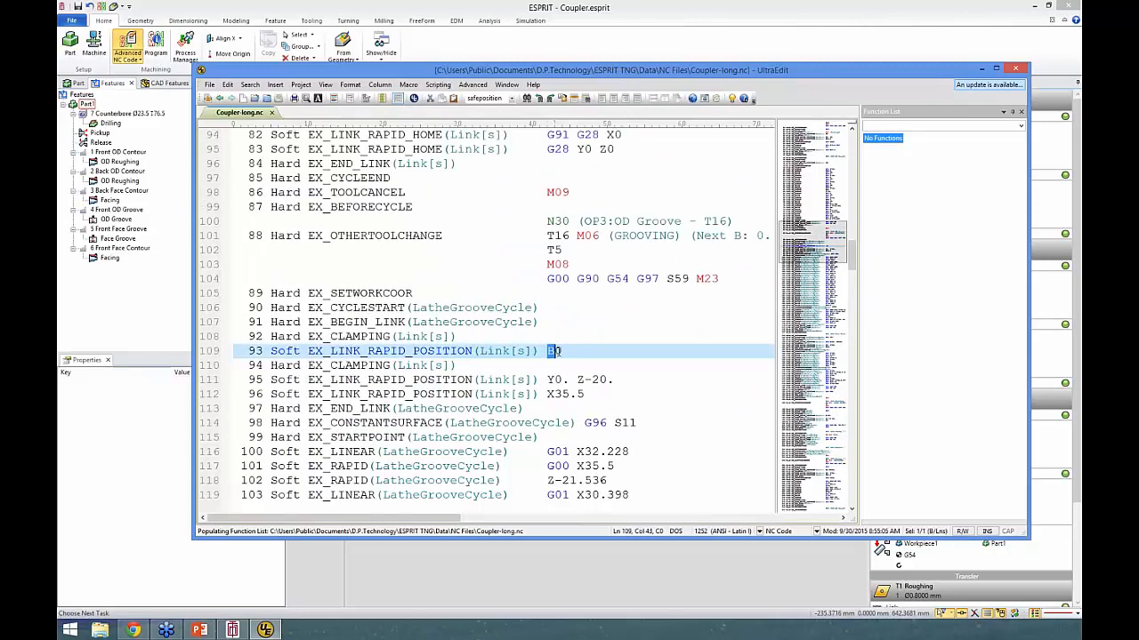
left_click(575, 11)
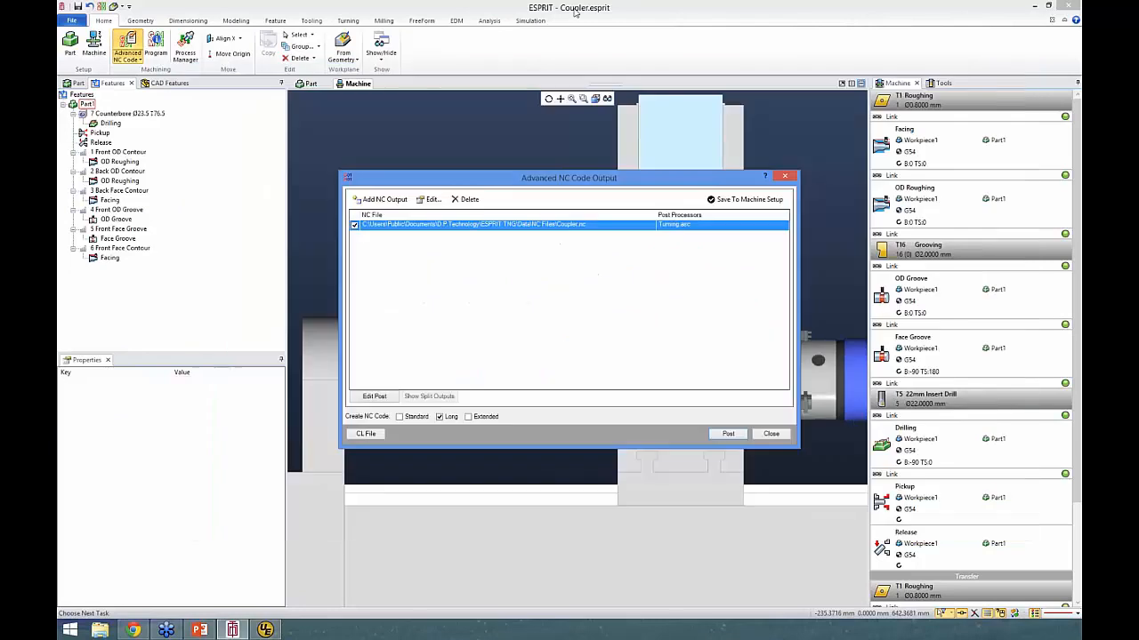
left_click(771, 433)
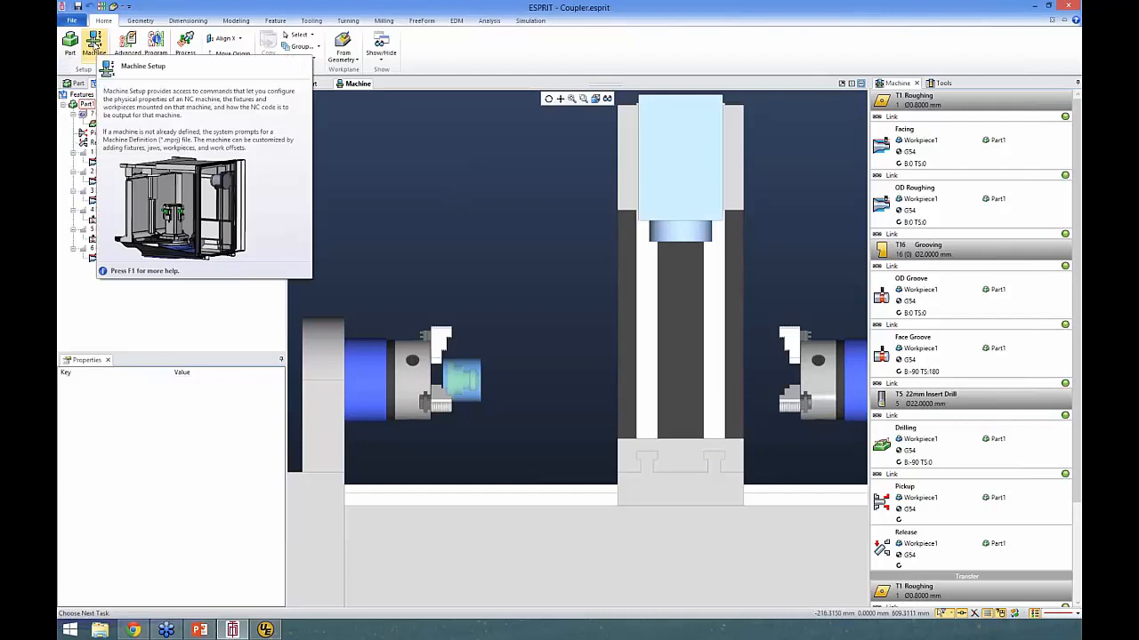
- Open the machine setup and view the MillTurn B-axis machine's link settings for rotary axes and safe locations
left_click(94, 47)
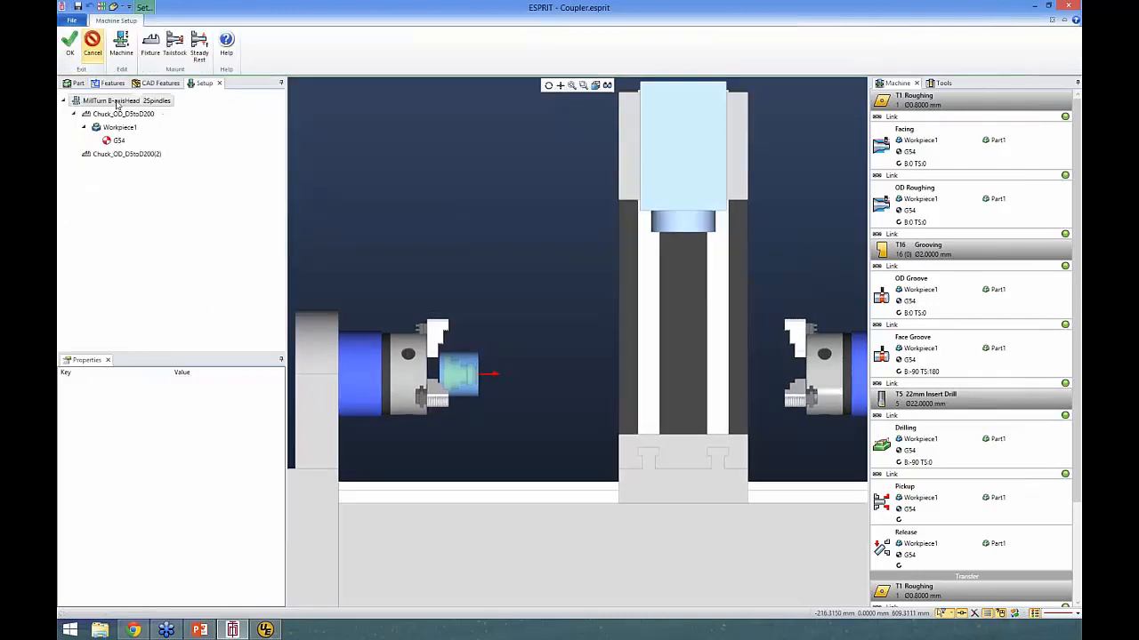
left_click(108, 102)
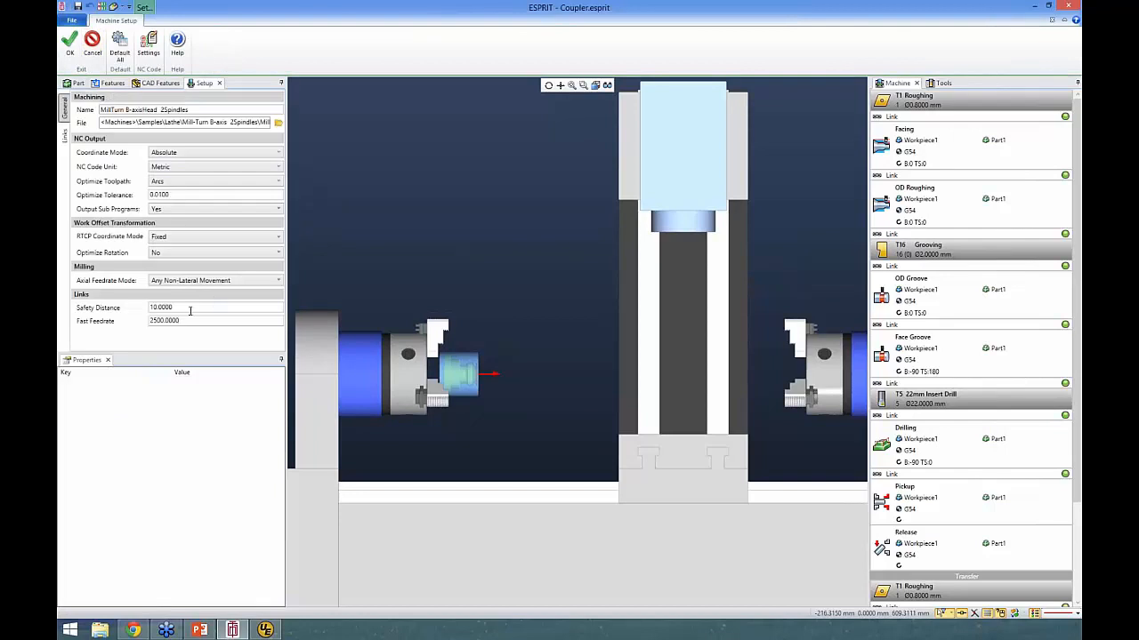
left_click(64, 135)
left_click_drag(277, 116, 277, 189)
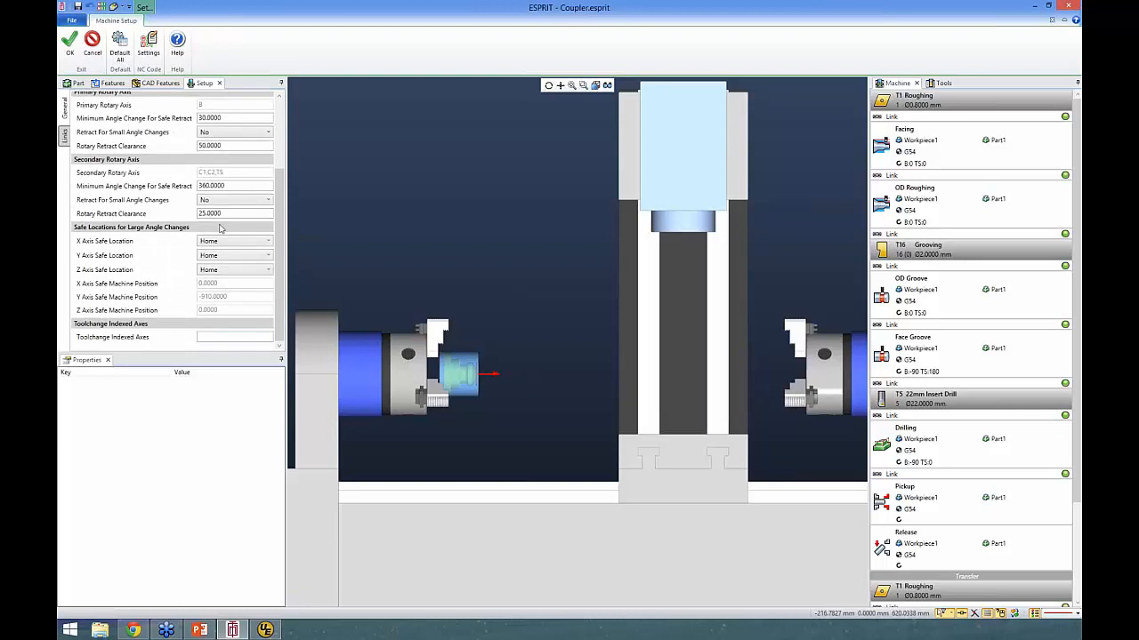
- Open the Edit Machine help page and examine its tables on safe locations and advanced links settings
left_click(177, 46)
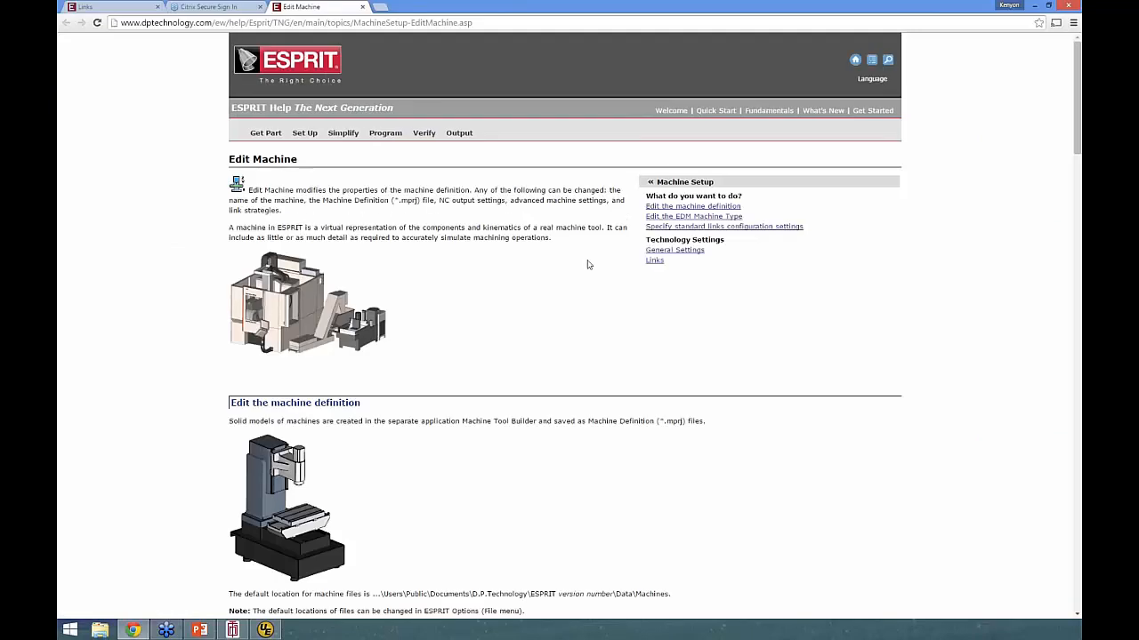
scroll(450, 312, "down", 12)
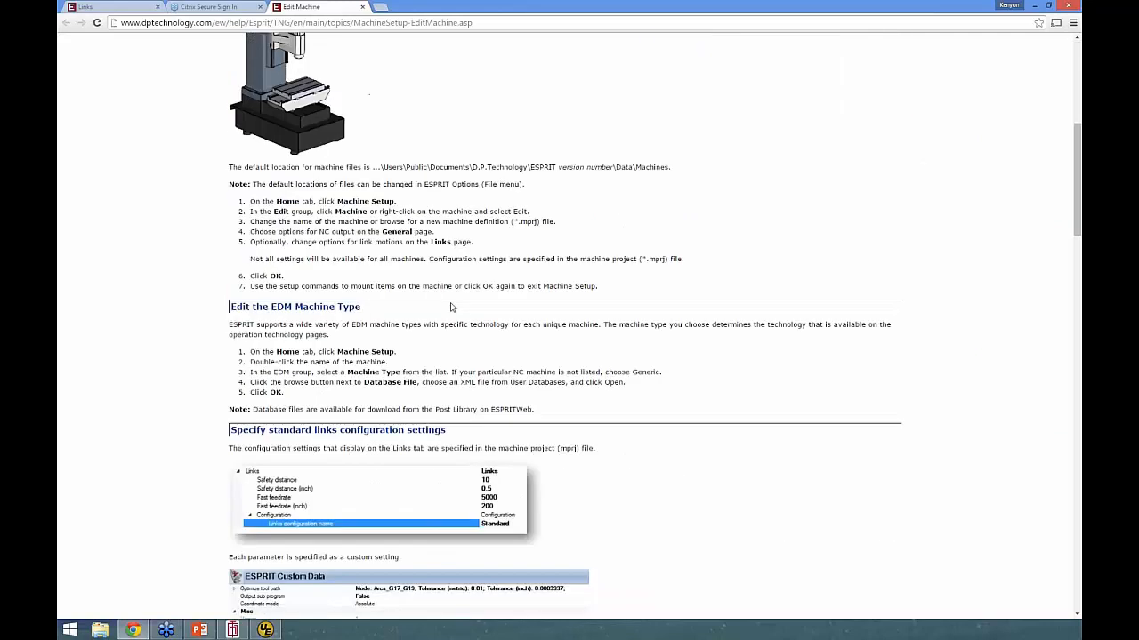
scroll(441, 323, "down", 20)
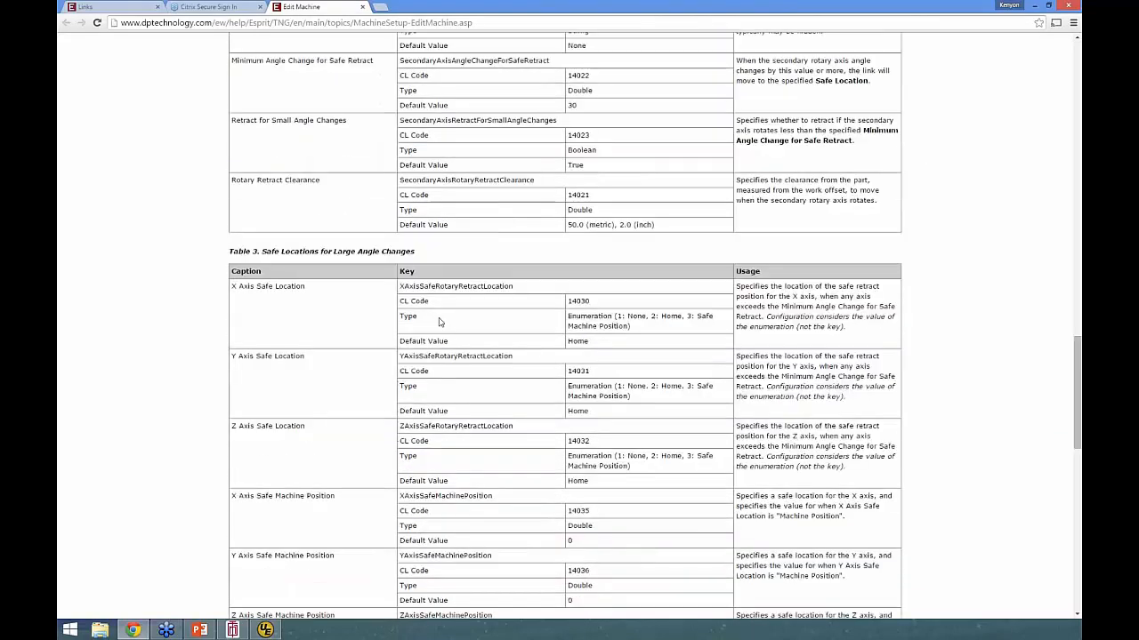
scroll(436, 324, "up", 3)
left_click_drag(232, 286, 700, 335)
left_click(699, 335)
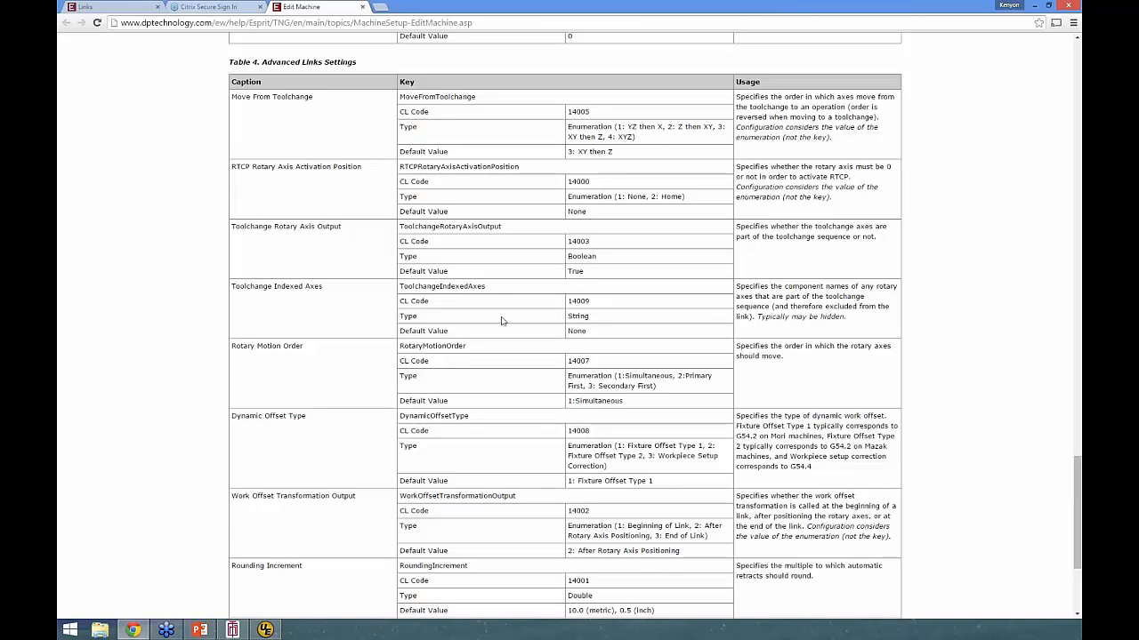
scroll(502, 321, "up", 20)
- Open the Links help page and read through its rotary axis, safe location and advanced links parameters
left_click(242, 208)
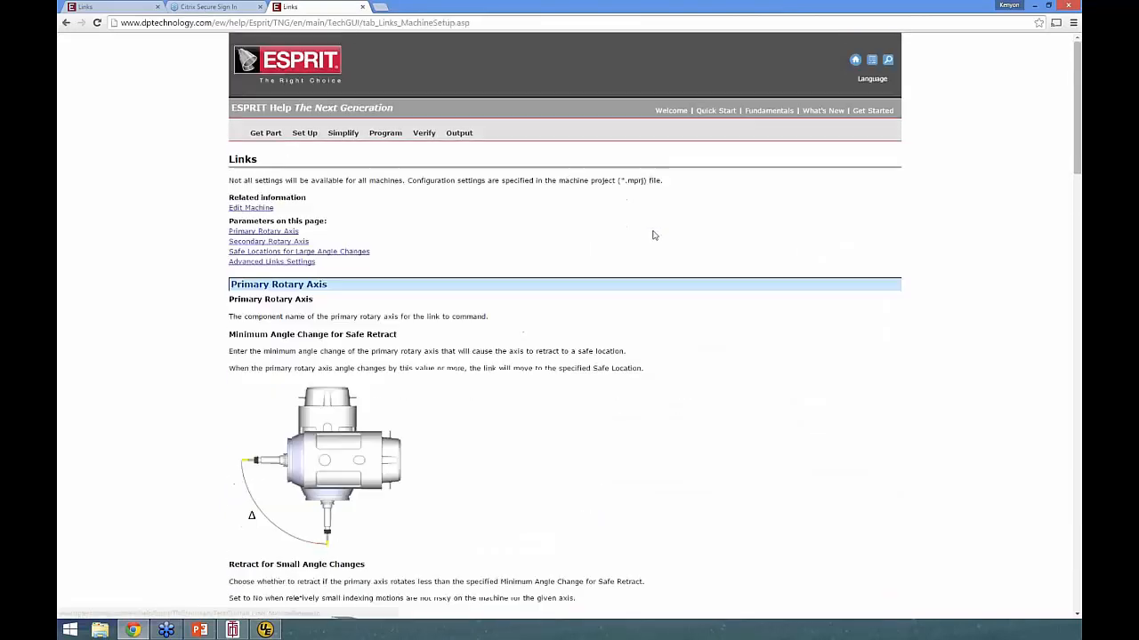
scroll(468, 425, "down", 8)
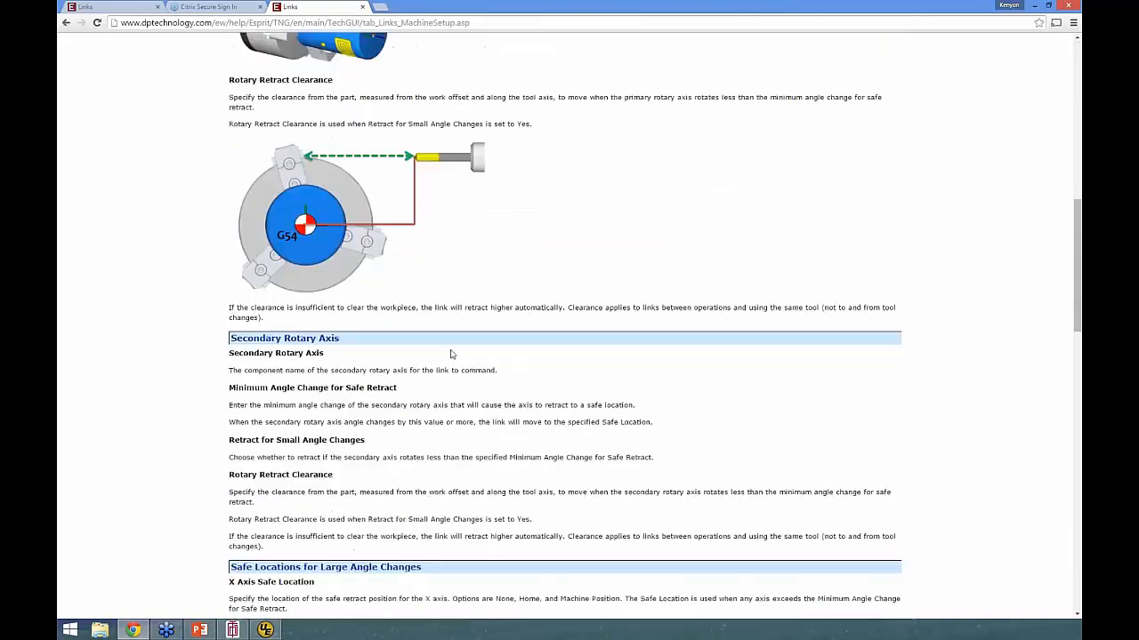
scroll(450, 354, "down", 12)
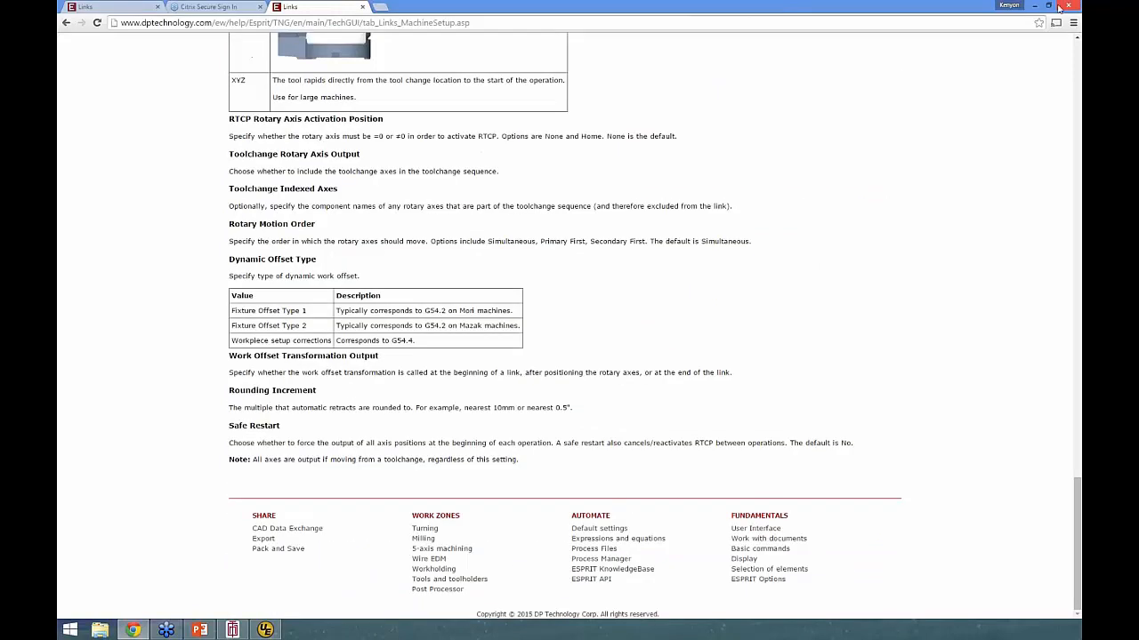
- Return to ESPRIT, set the machine's Toolchange Indexed Axes to B and accept the machine setup
left_click(1034, 8)
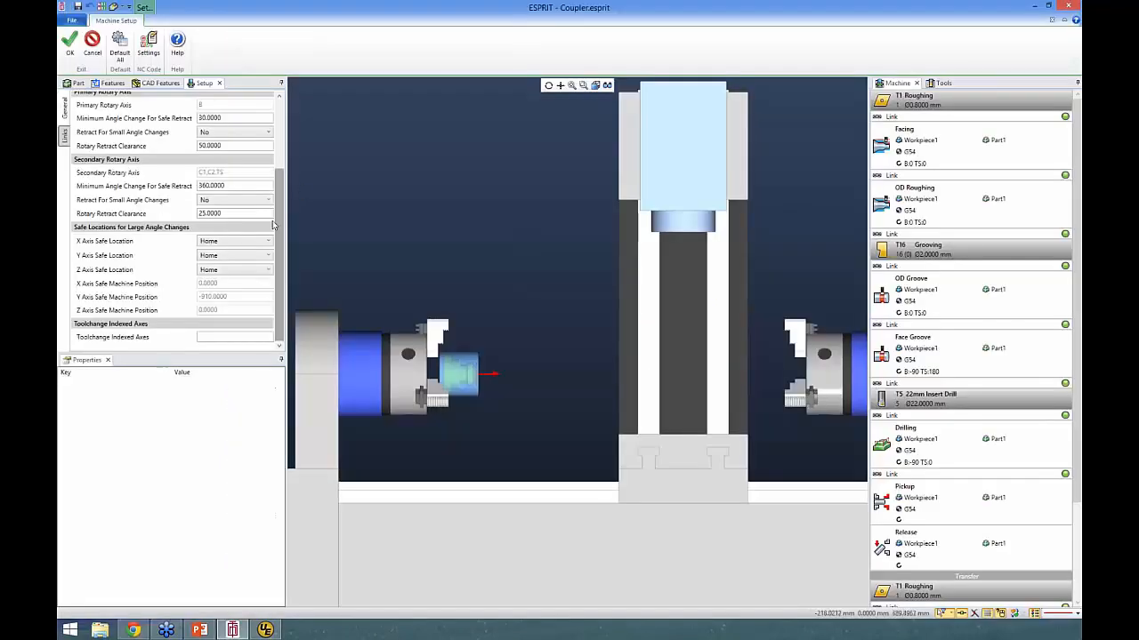
left_click(225, 336)
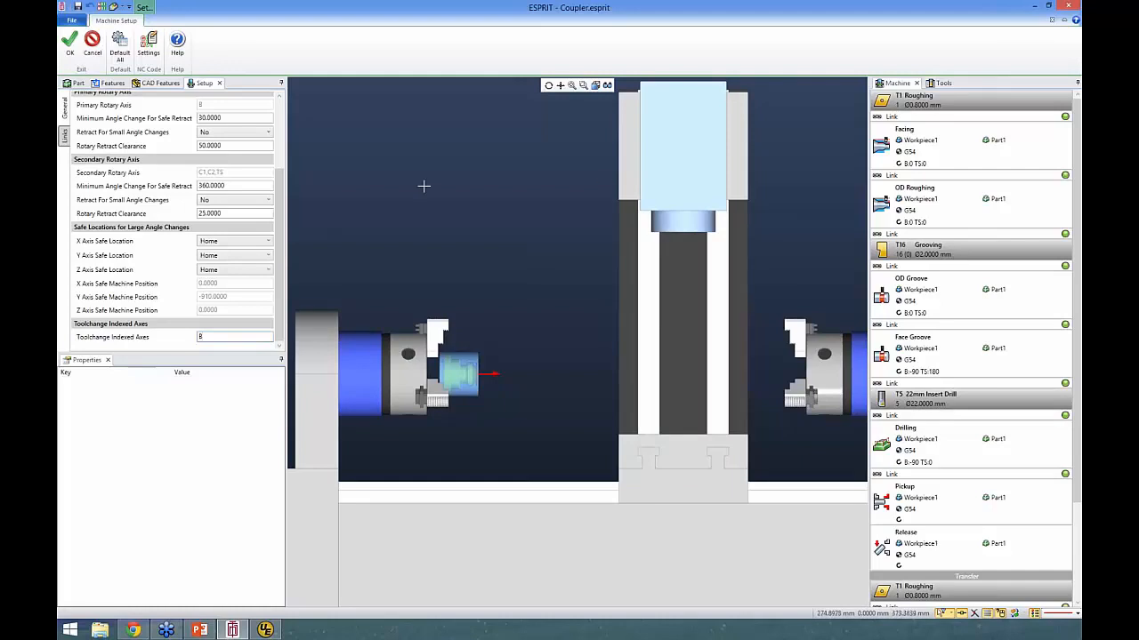
left_click(69, 44)
left_click(71, 47)
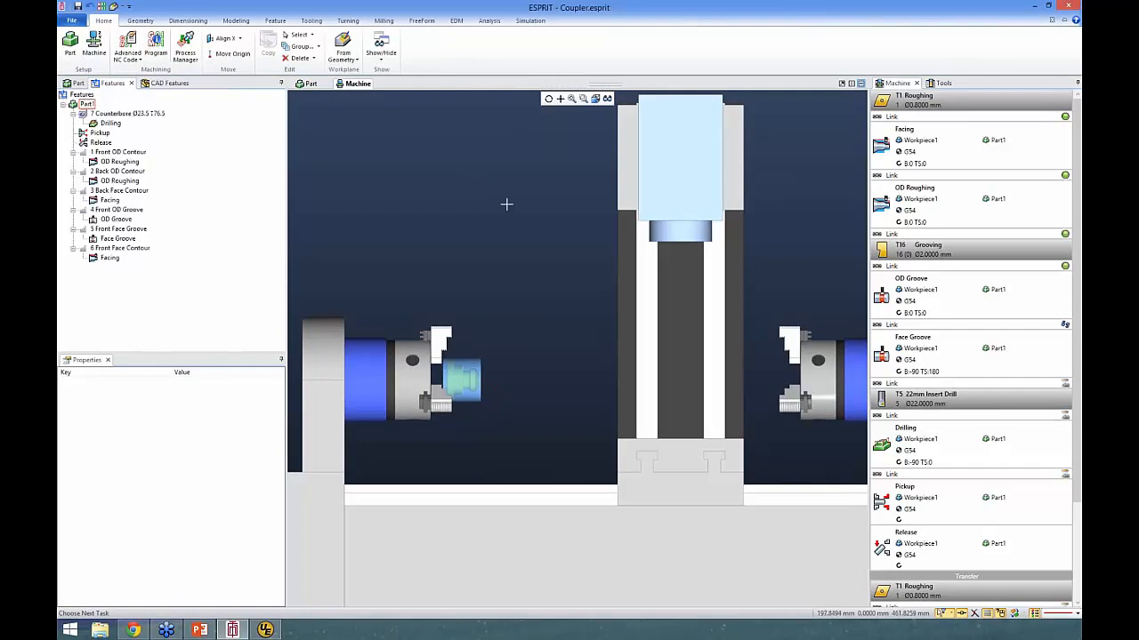
- Simulate from the link before the T16 Grooving tool, single-stepping through the tool change and the OD Groove link, and stop the simulation
left_click(530, 21)
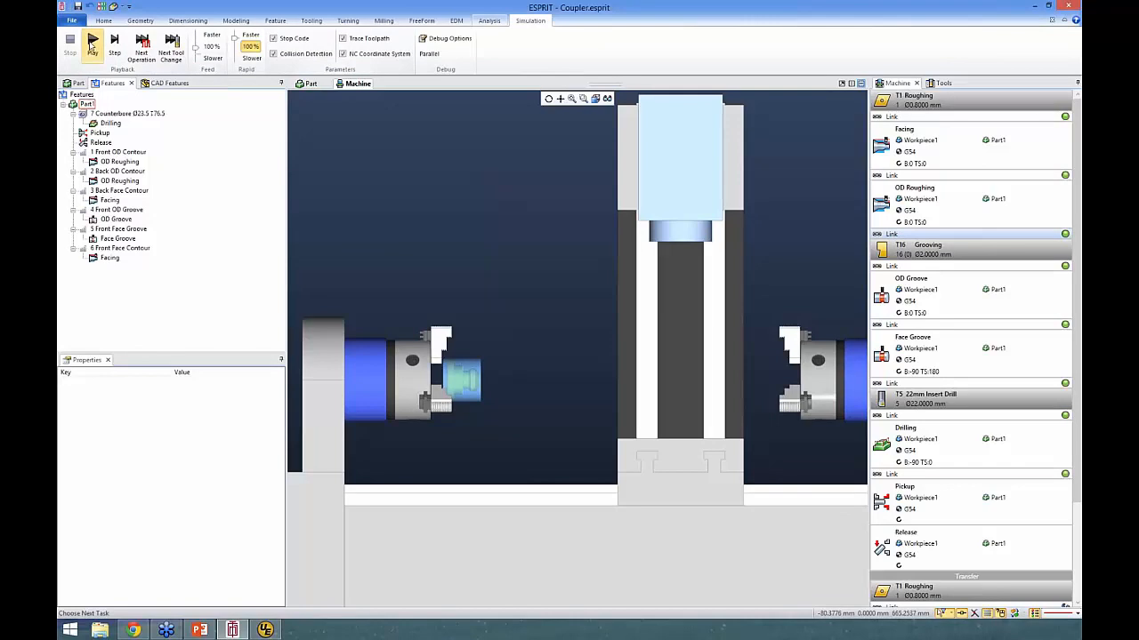
left_click(92, 46)
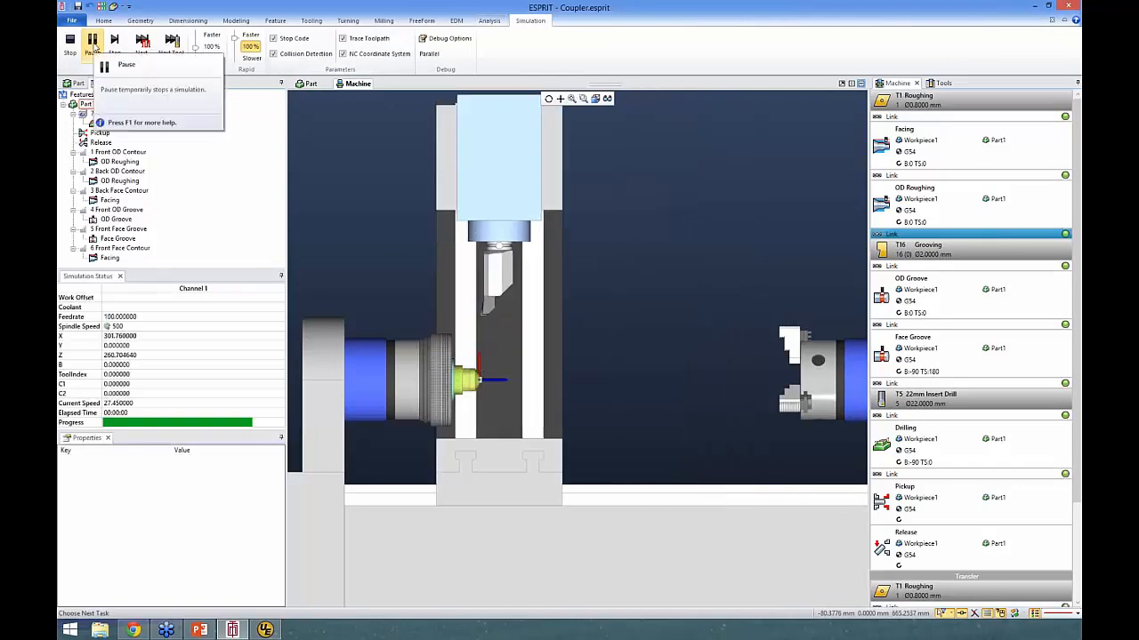
left_click(113, 45)
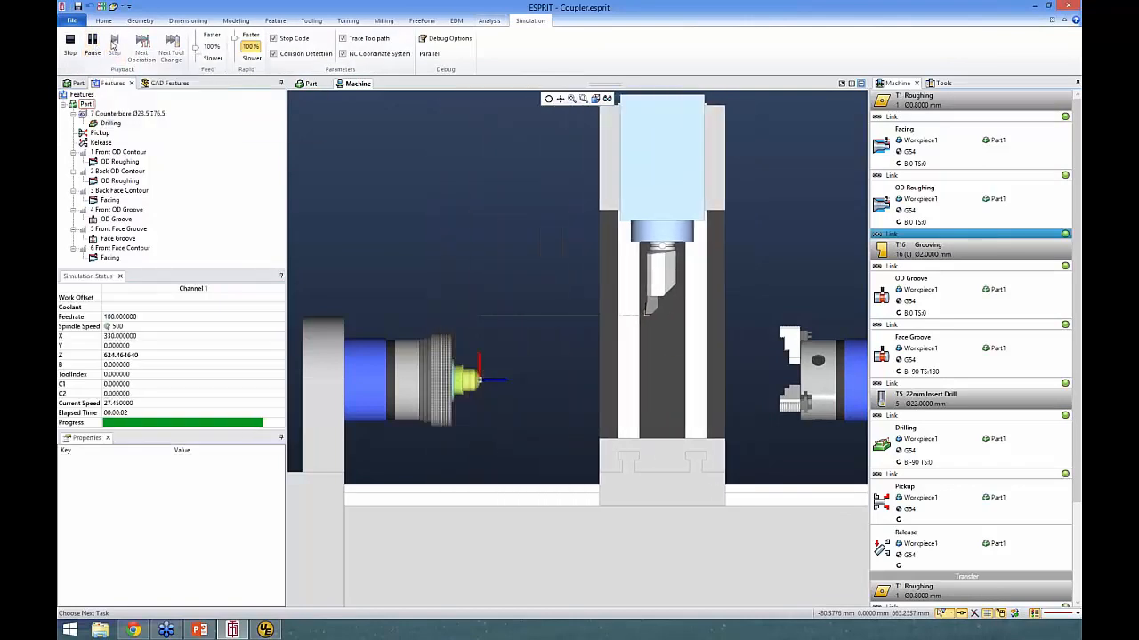
left_click(114, 45)
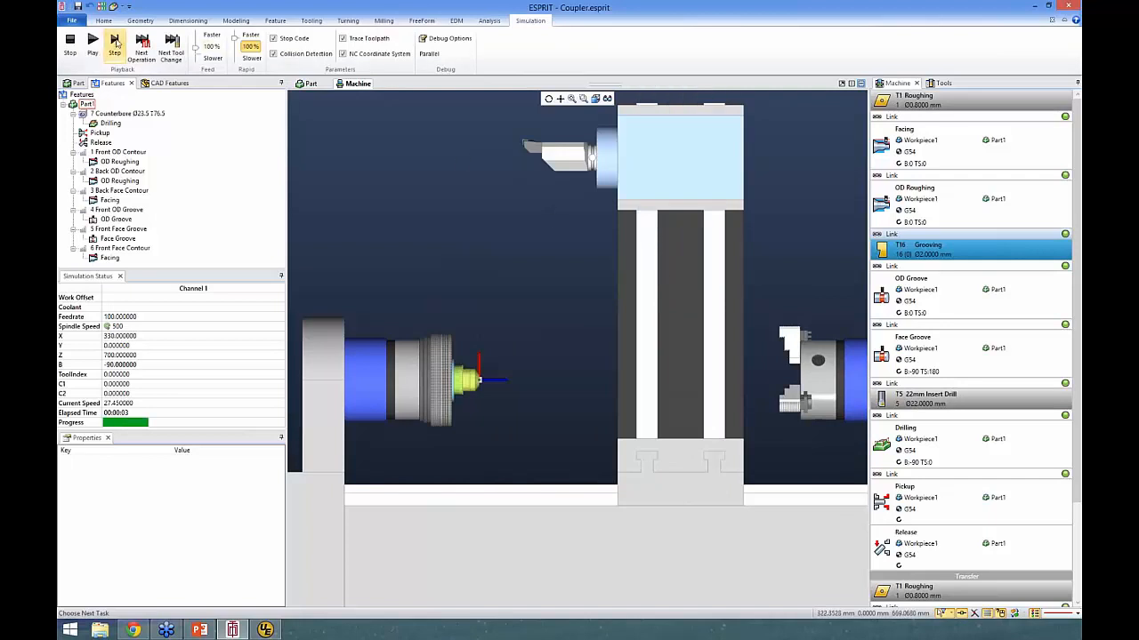
left_click(114, 44)
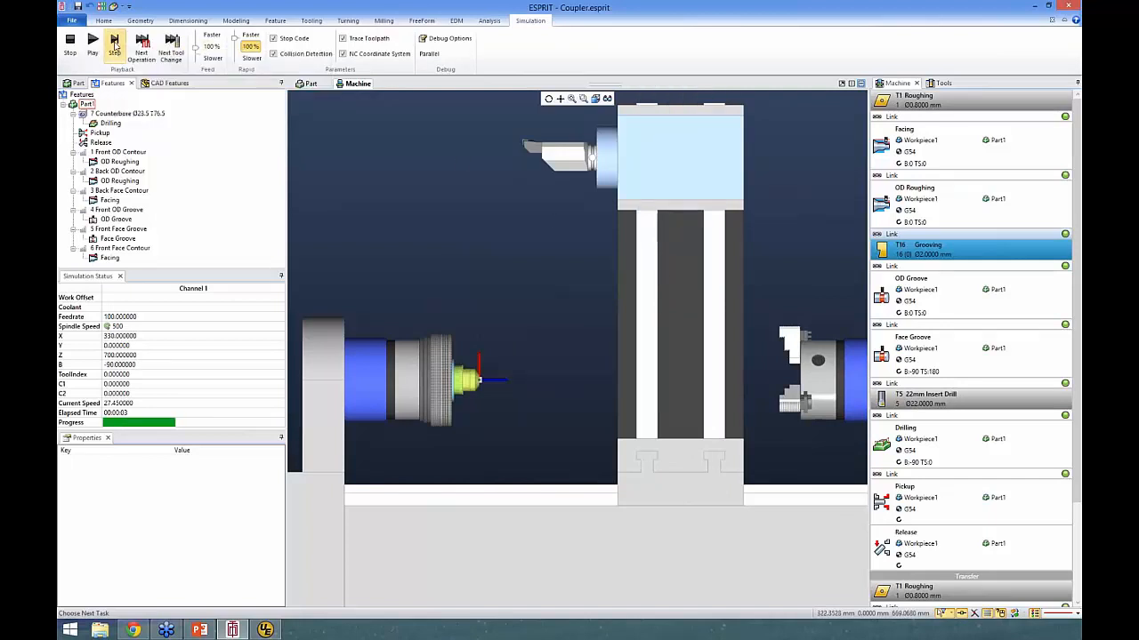
left_click(113, 44)
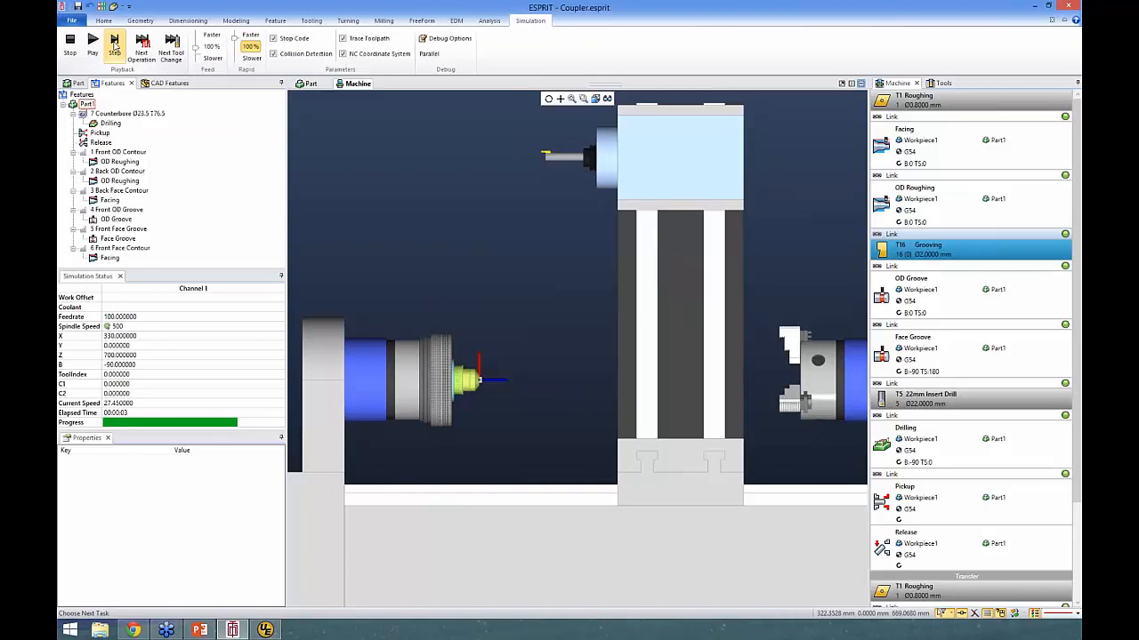
left_click(114, 44)
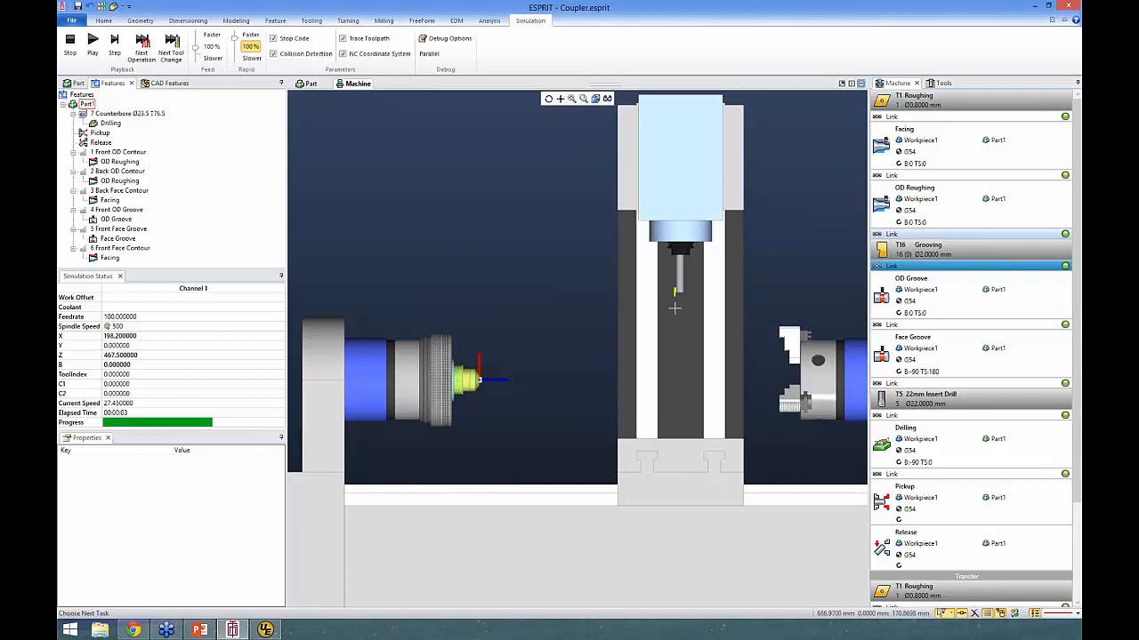
left_click(114, 47)
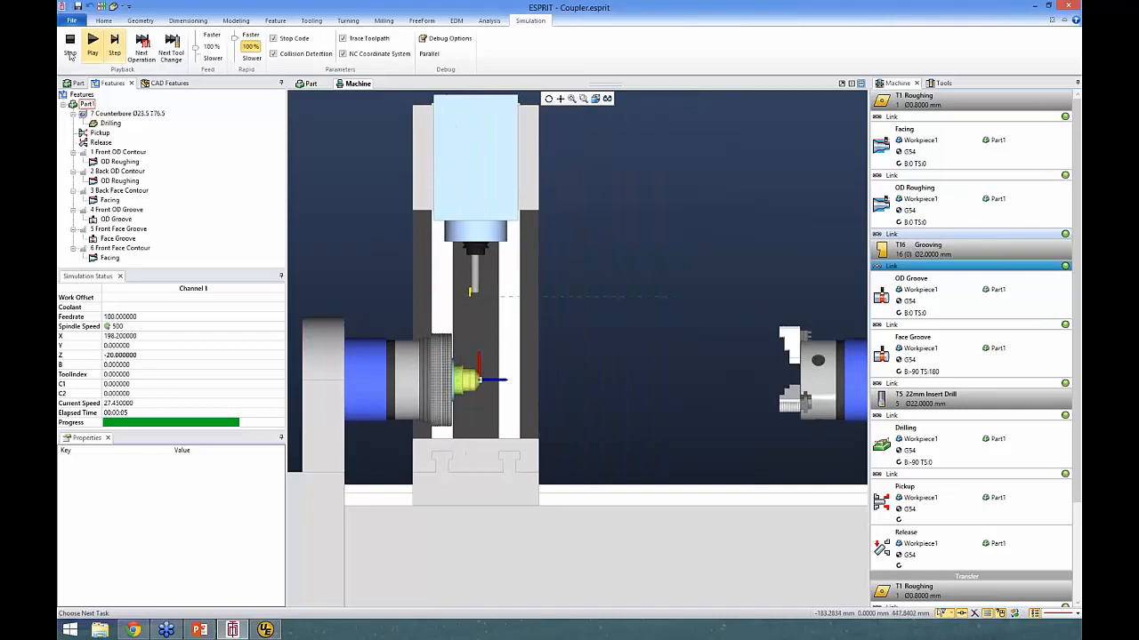
left_click(70, 52)
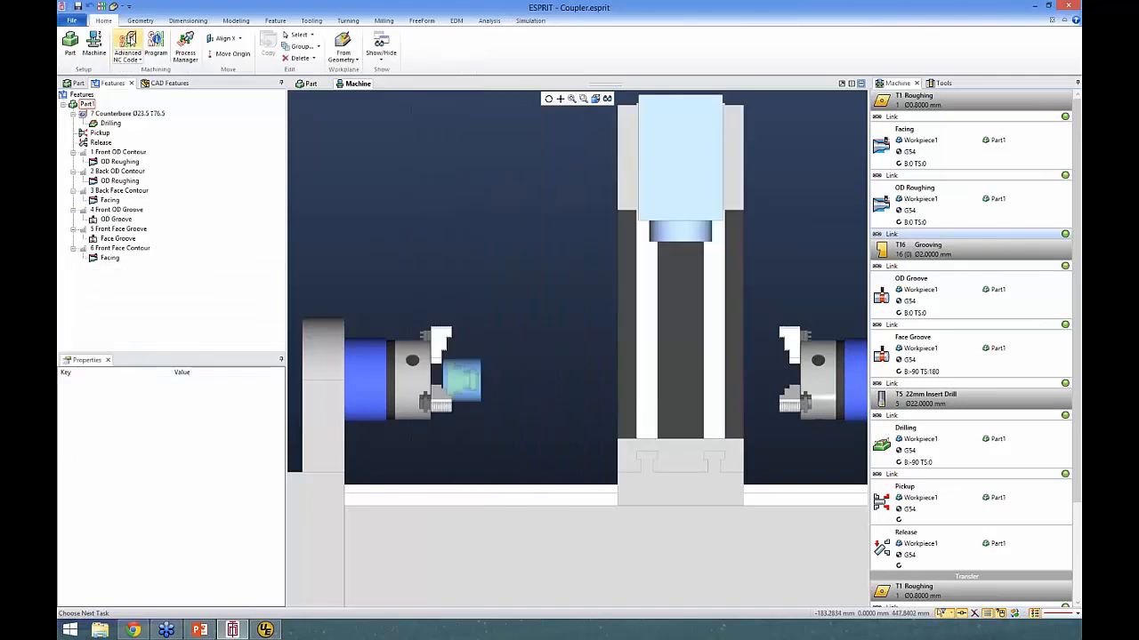
- Post the long-format Coupler NC code with Turning.asc, check the OD Groove tool change and link output in UltraEdit, and return to ESPRIT
left_click(127, 46)
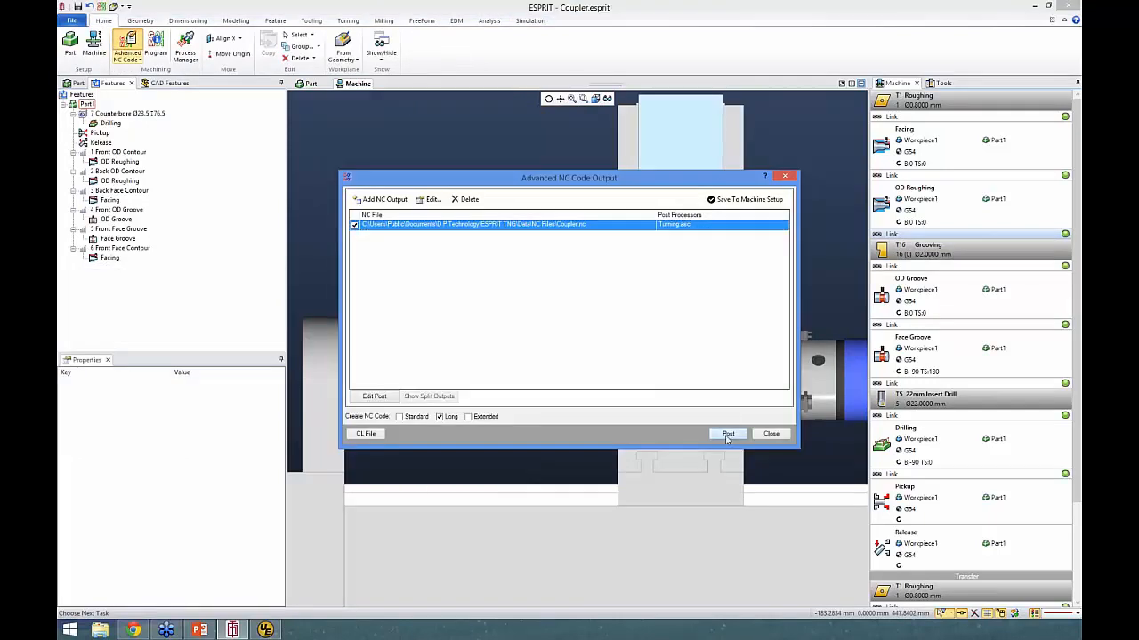
left_click(727, 435)
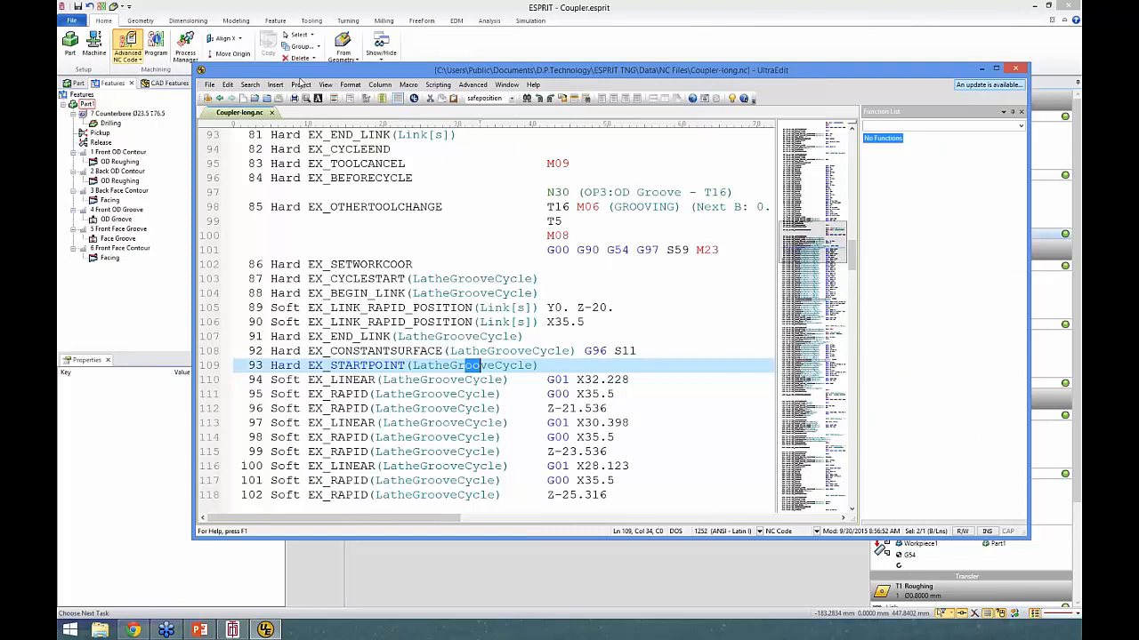
left_click(352, 5)
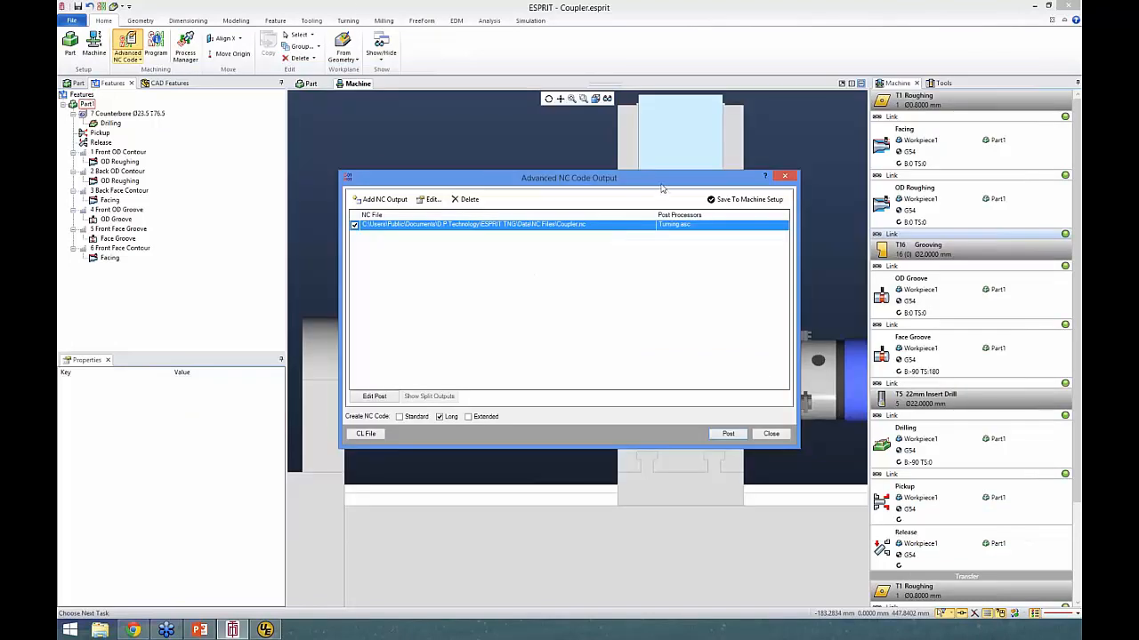
left_click_drag(663, 188, 616, 111)
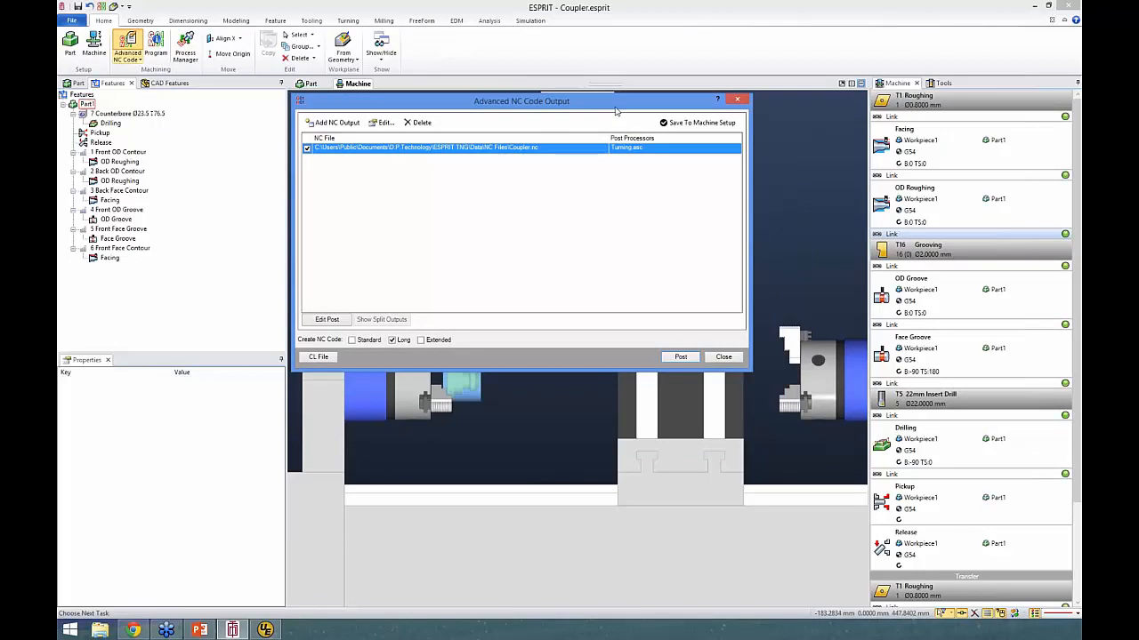